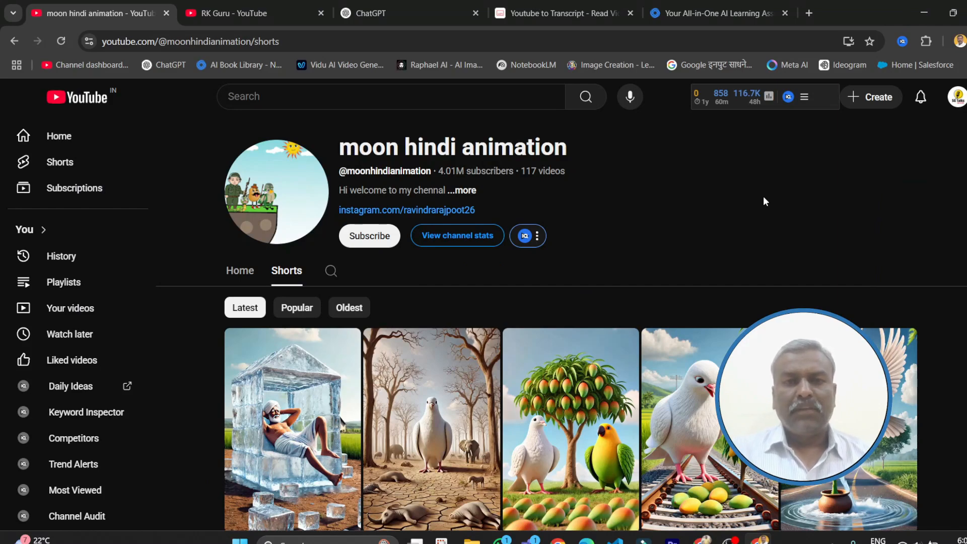
- Examine the Shorts of the moon hindi animation channel, comparing their topics and view counts
left_click_drag(341, 147, 588, 155)
left_click(624, 201)
scroll(624, 204, "down", 1)
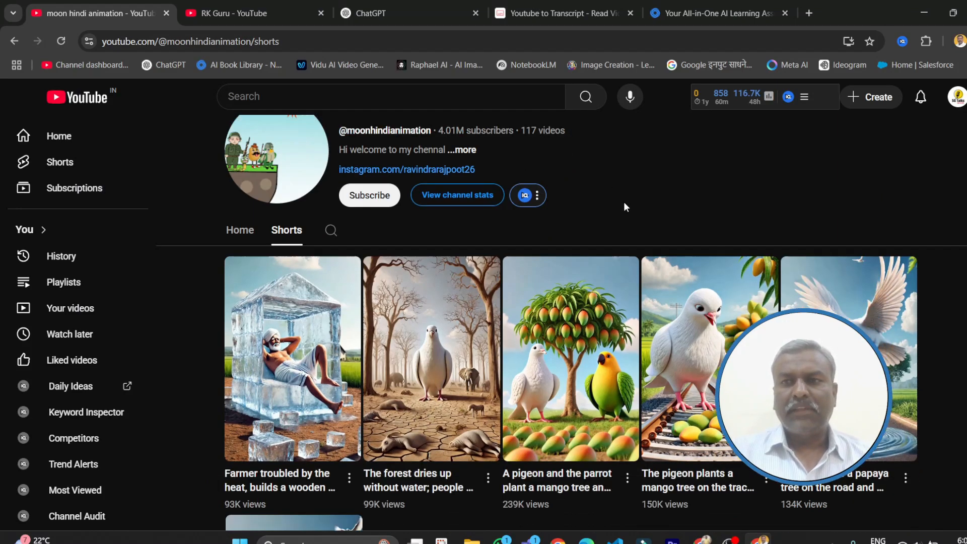
scroll(624, 201, "down", 15)
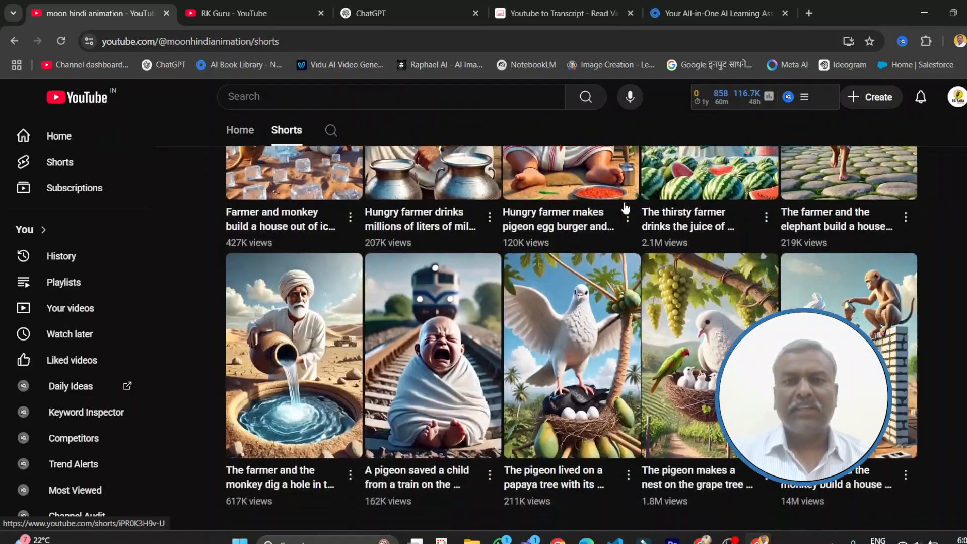
scroll(625, 208, "up", 10)
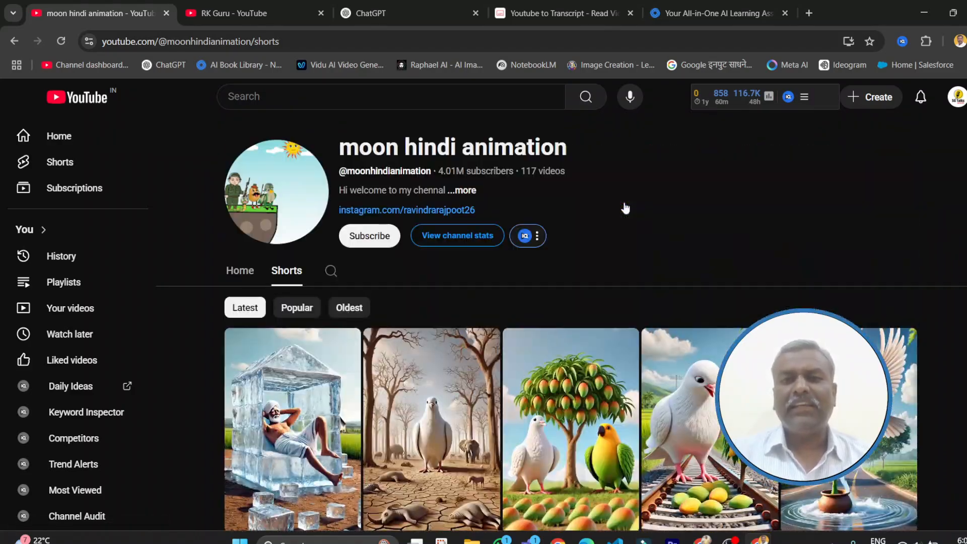
scroll(624, 208, "down", 12)
scroll(624, 208, "down", 15)
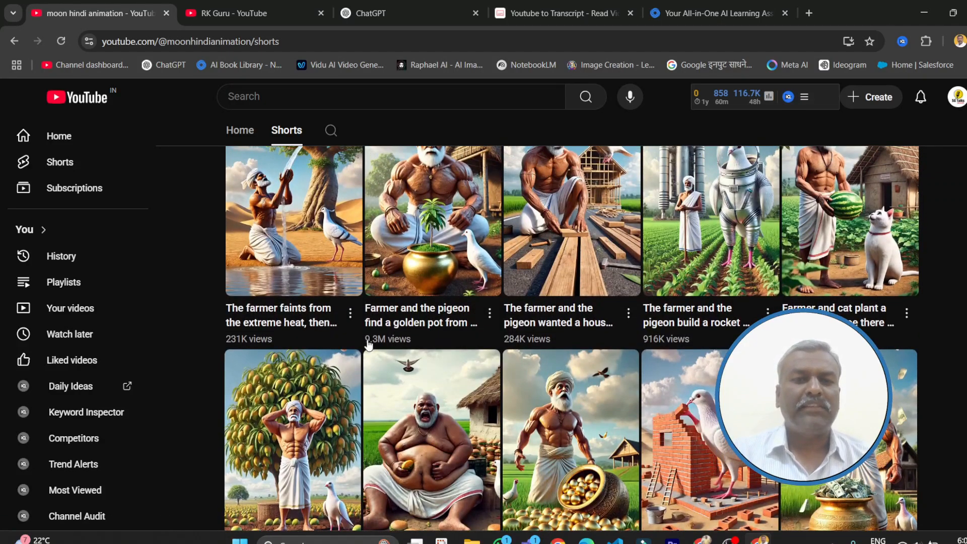
scroll(368, 345, "down", 1)
scroll(491, 356, "down", 3)
scroll(492, 356, "down", 5)
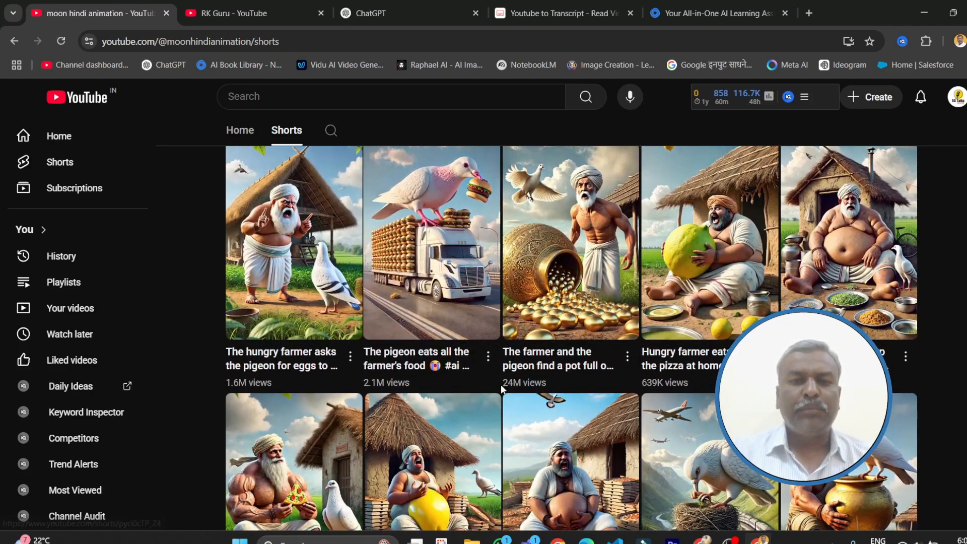
scroll(472, 386, "down", 1)
scroll(473, 386, "down", 2)
scroll(558, 375, "down", 5)
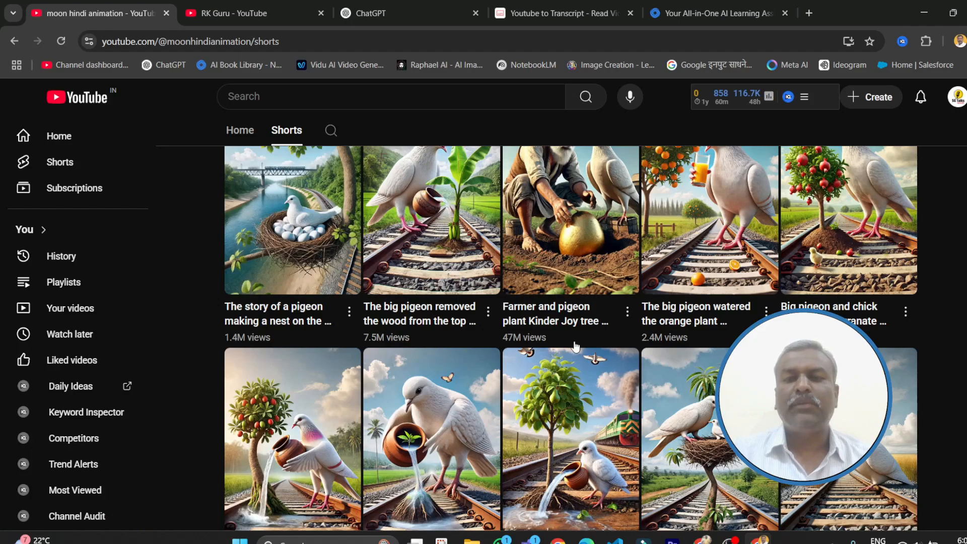
scroll(575, 347, "up", 15)
- Look over the Shorts on the RK Guru channel
left_click(234, 4)
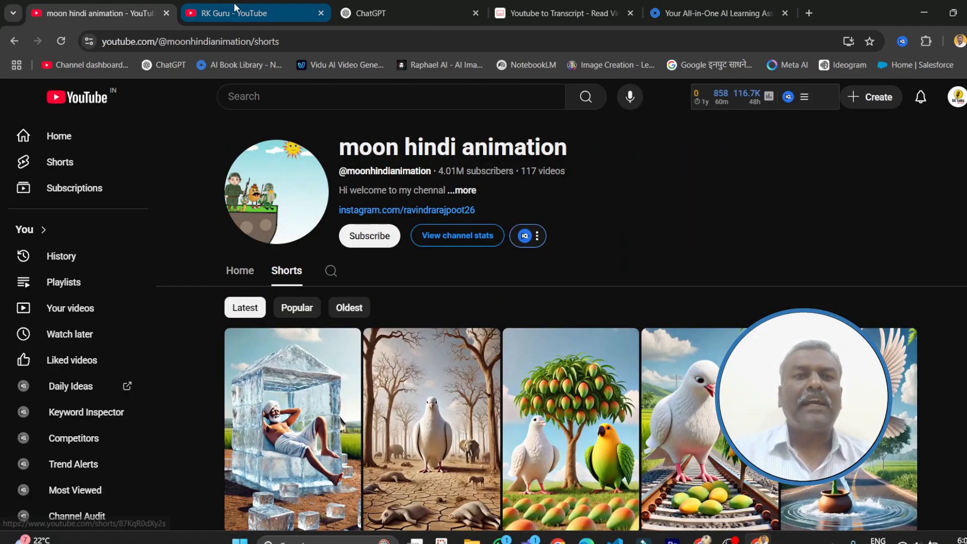
scroll(549, 350, "down", 15)
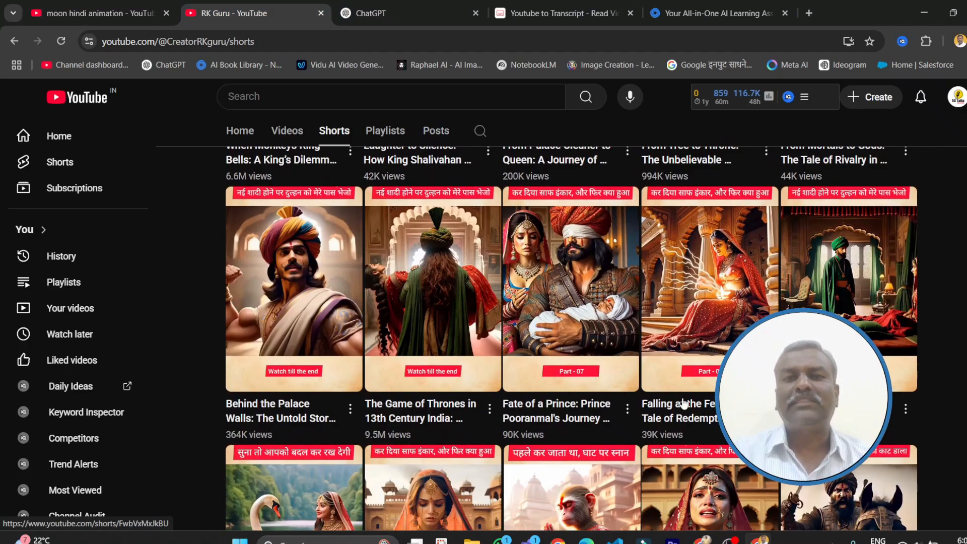
scroll(684, 404, "up", 15)
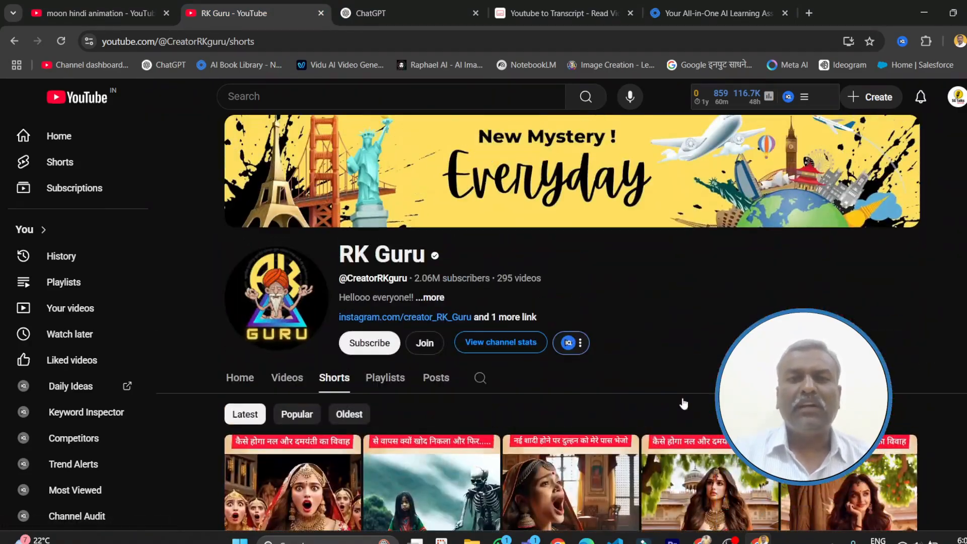
- Return to the moon hindi animation channel and review the titles of its latest Shorts
left_click(97, 5)
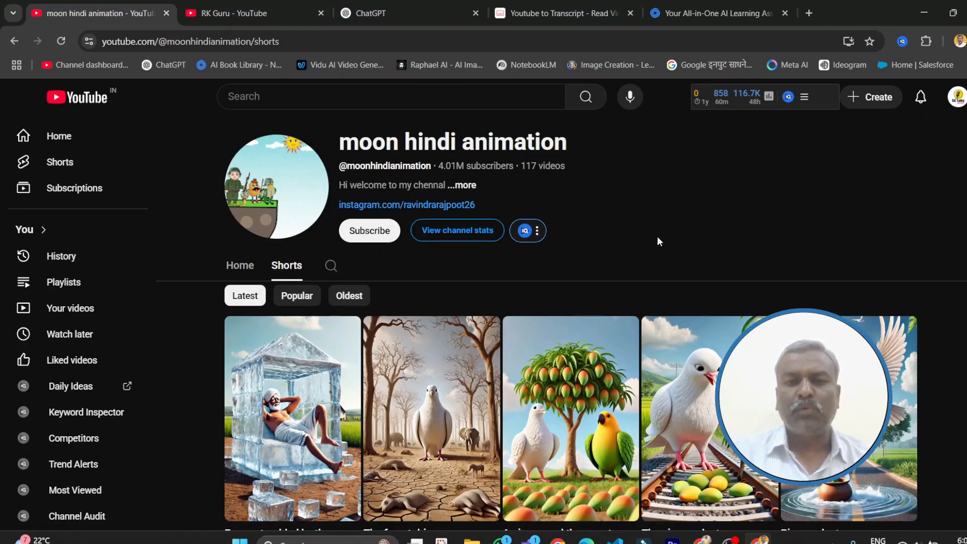
scroll(657, 236, "down", 3)
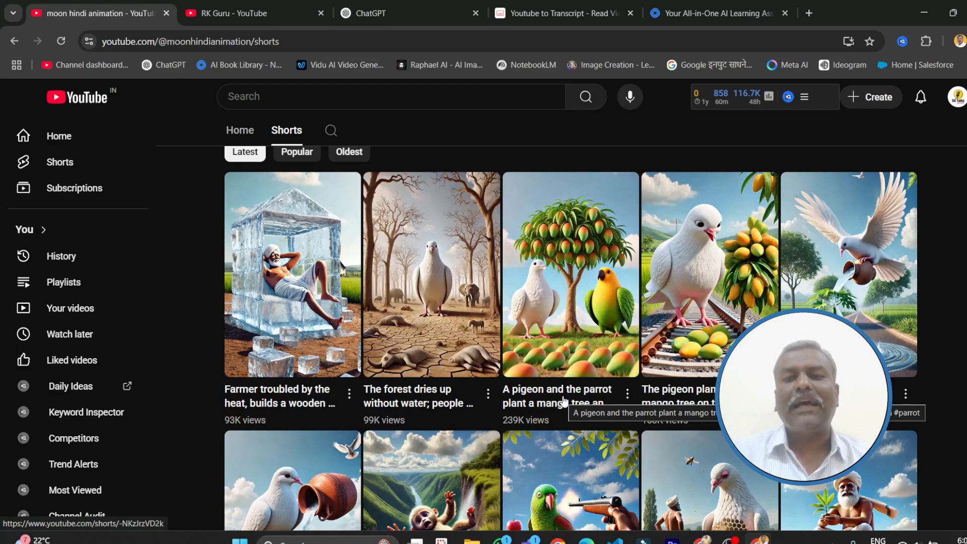
scroll(564, 401, "down", 2)
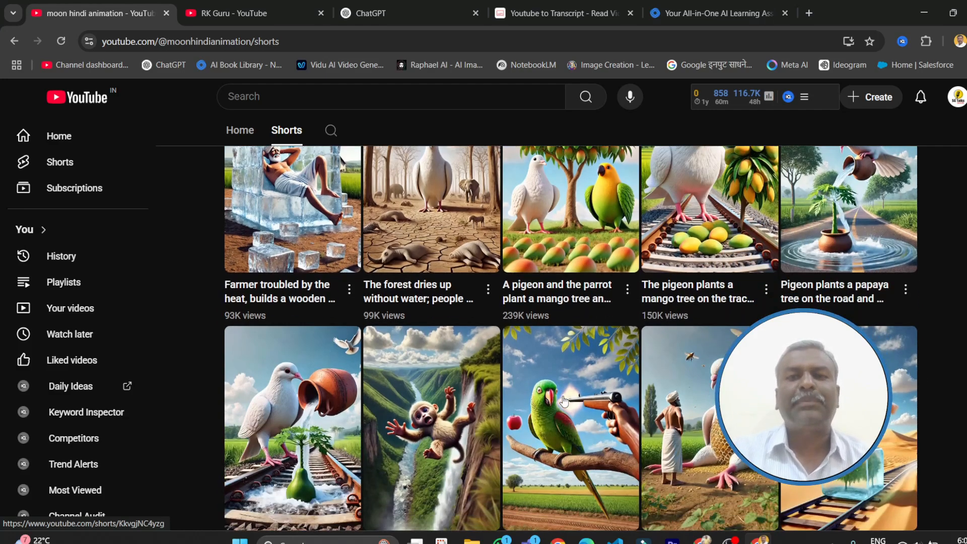
scroll(543, 302, "up", 4)
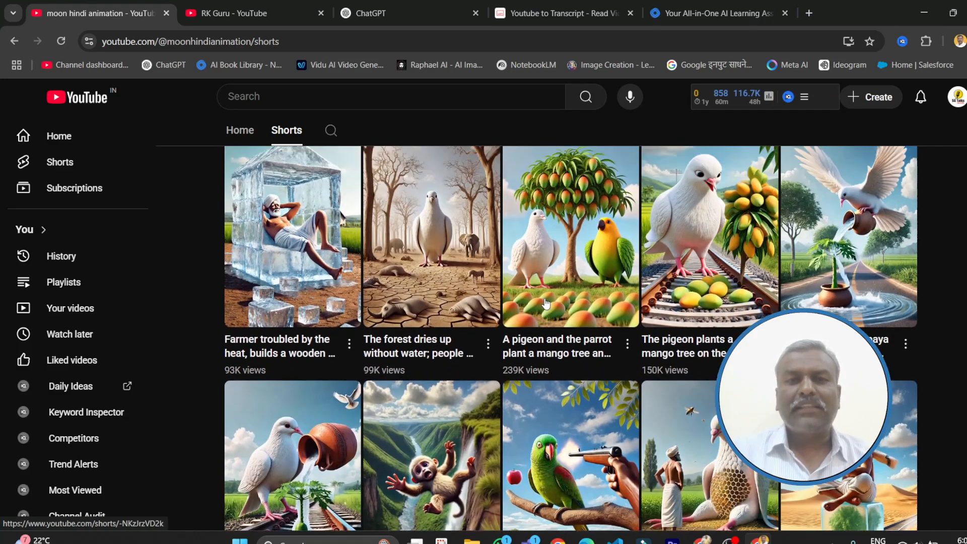
scroll(545, 303, "up", 1)
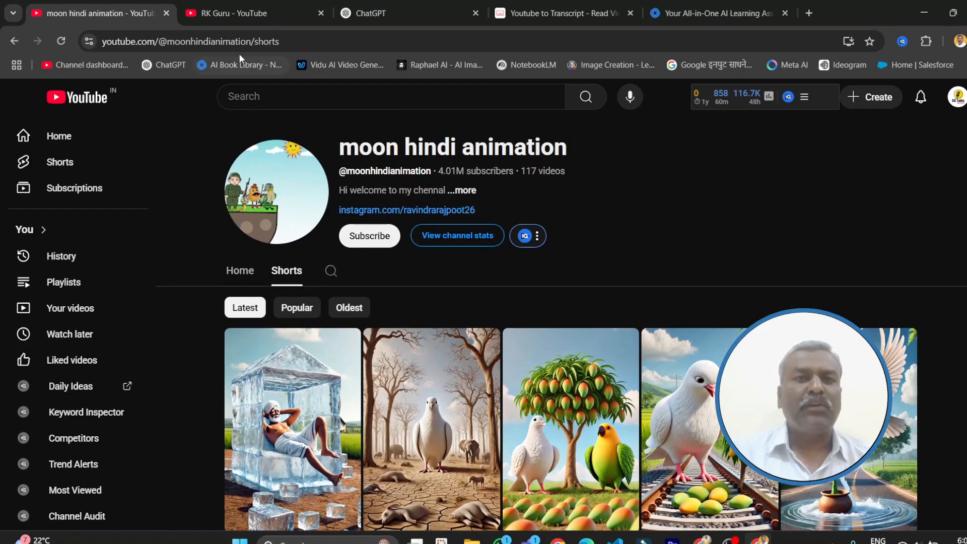
left_click_drag(252, 42, 96, 44)
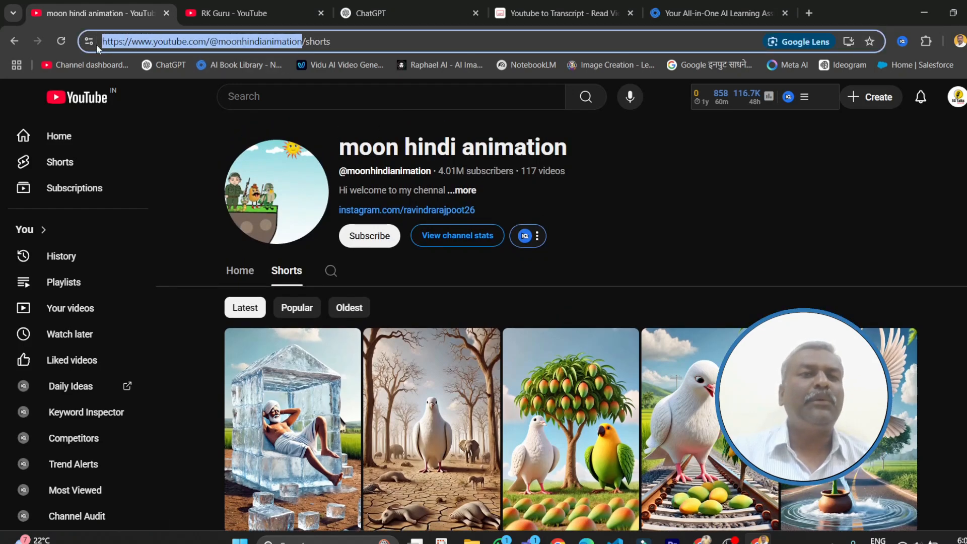
left_click(393, 9)
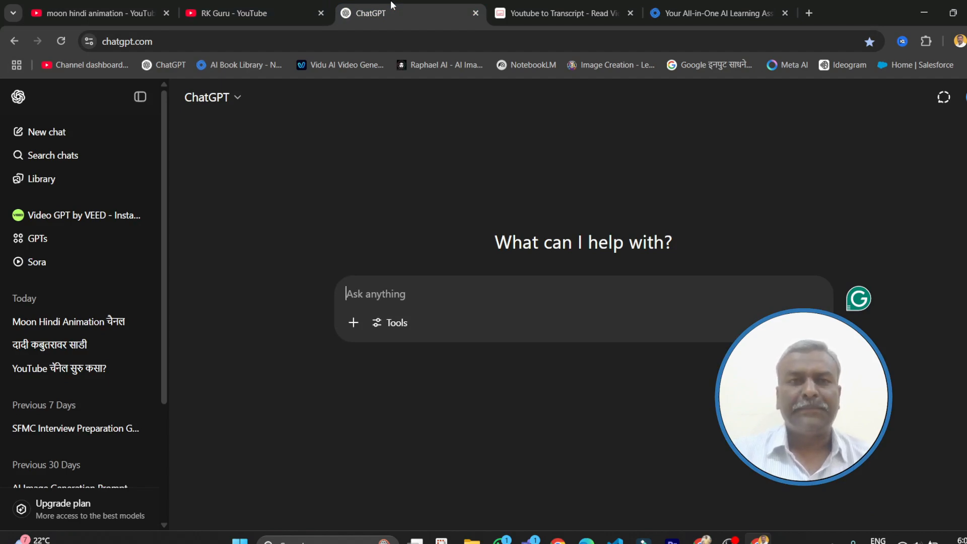
left_click(141, 14)
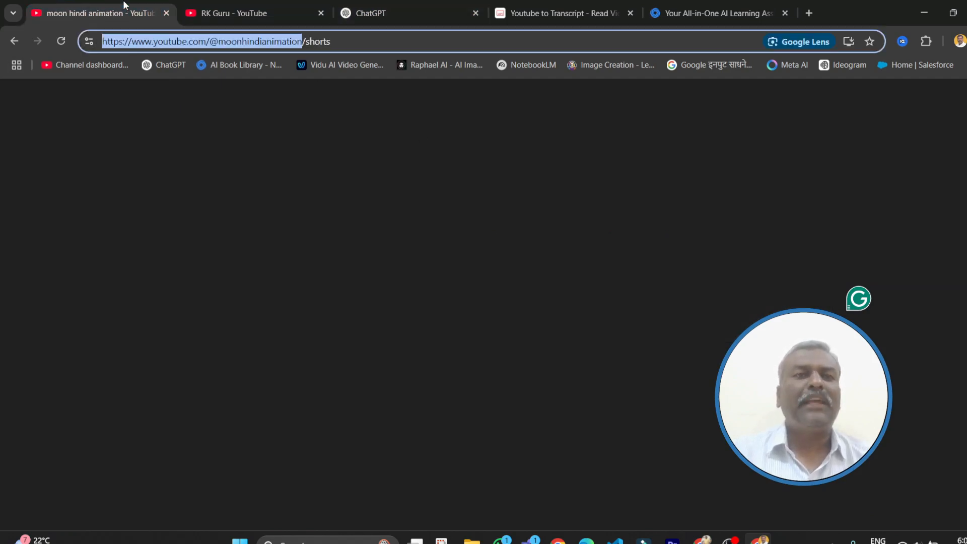
- Open the Short "The forest dries up without water", copy its share link and close the video
scroll(569, 422, "down", 3)
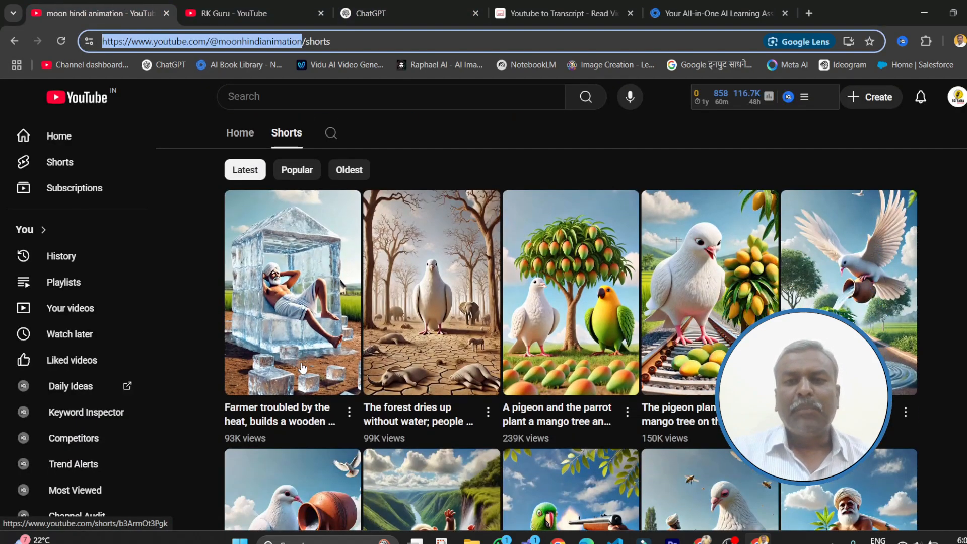
left_click(567, 424)
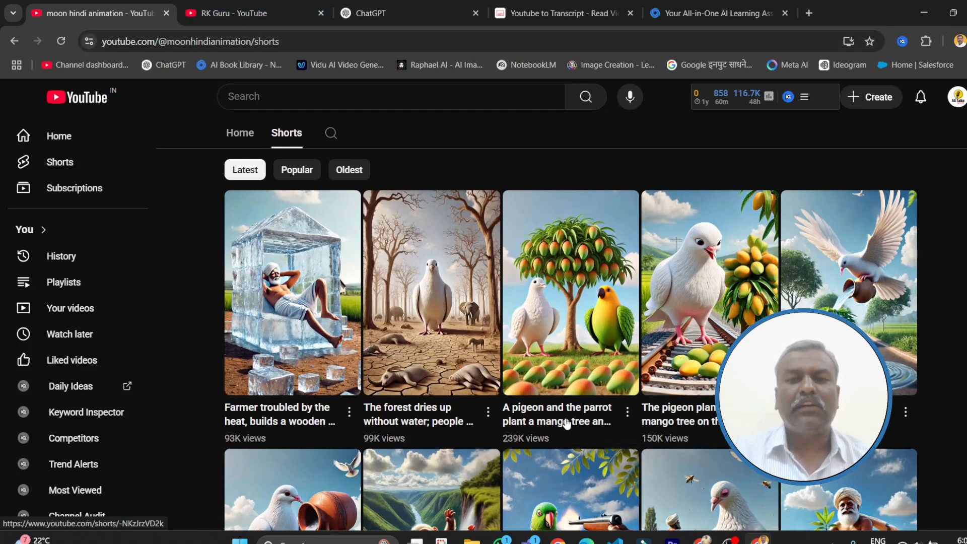
left_click(475, 428)
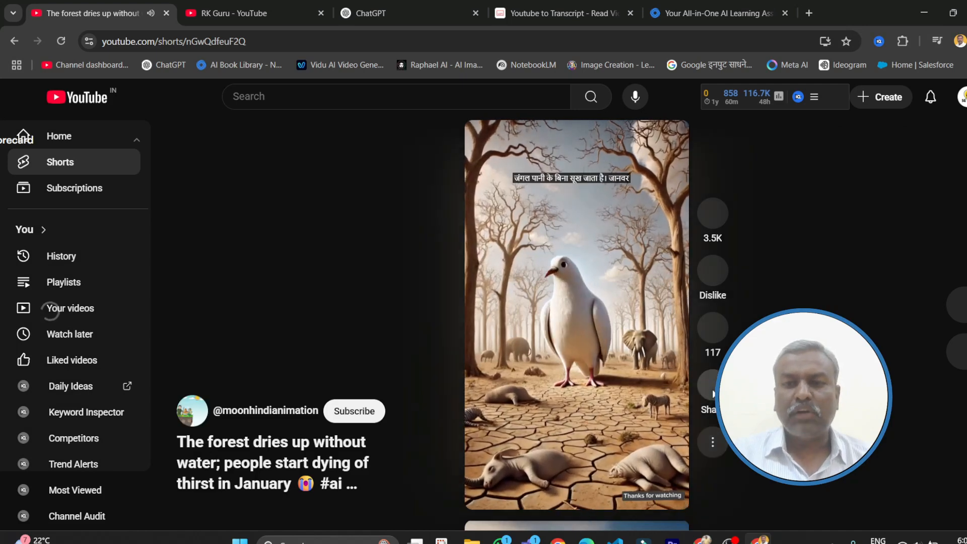
left_click(712, 388)
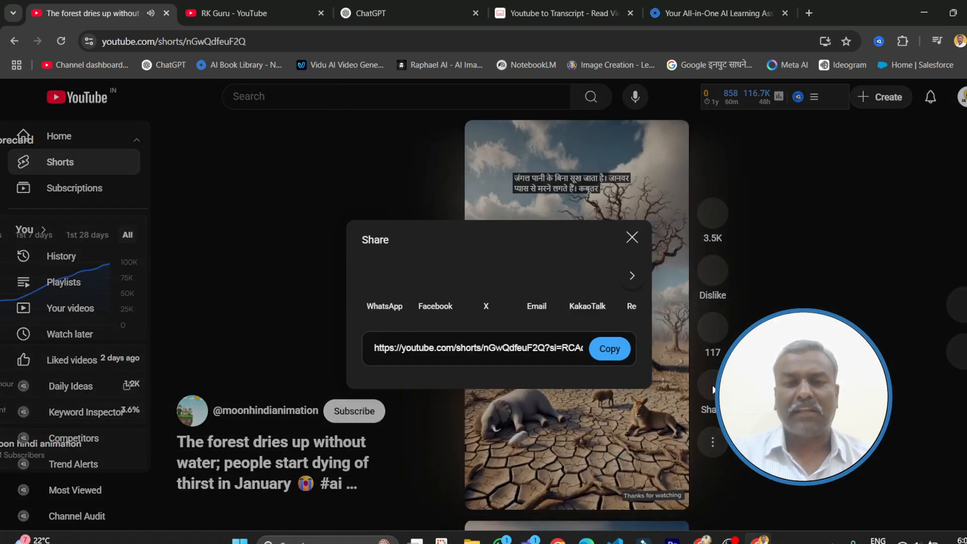
left_click(610, 349)
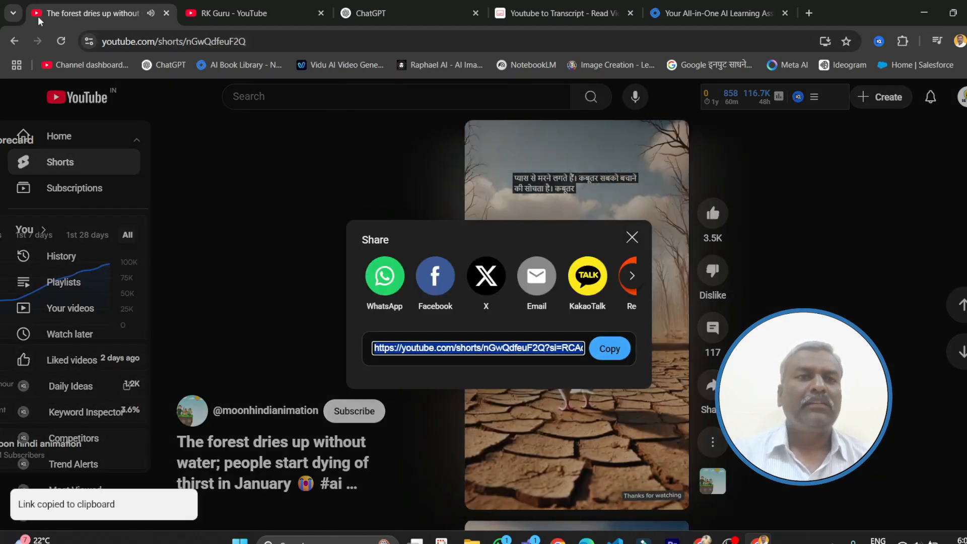
left_click(166, 13)
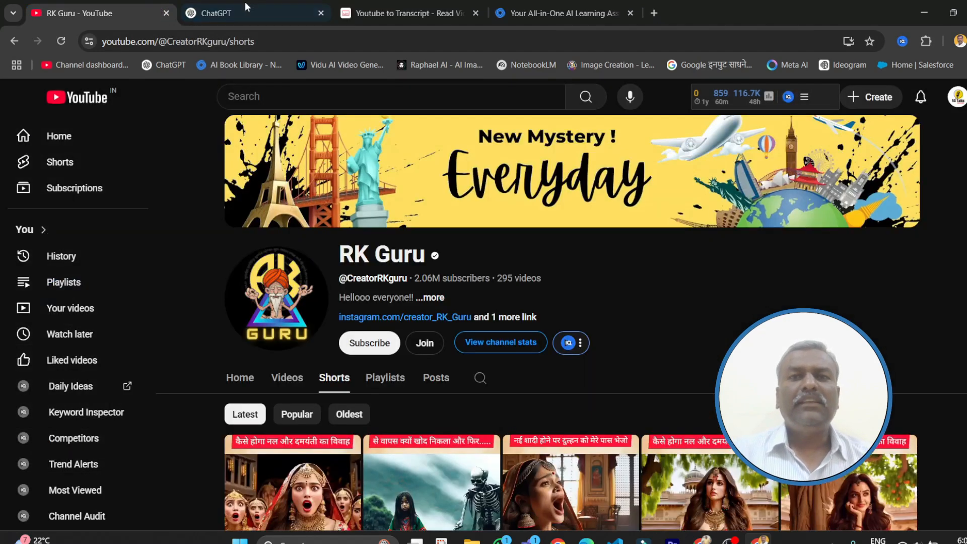
- Generate the transcript of the copied Short link on YouTubeToTranscript.com
left_click(440, 14)
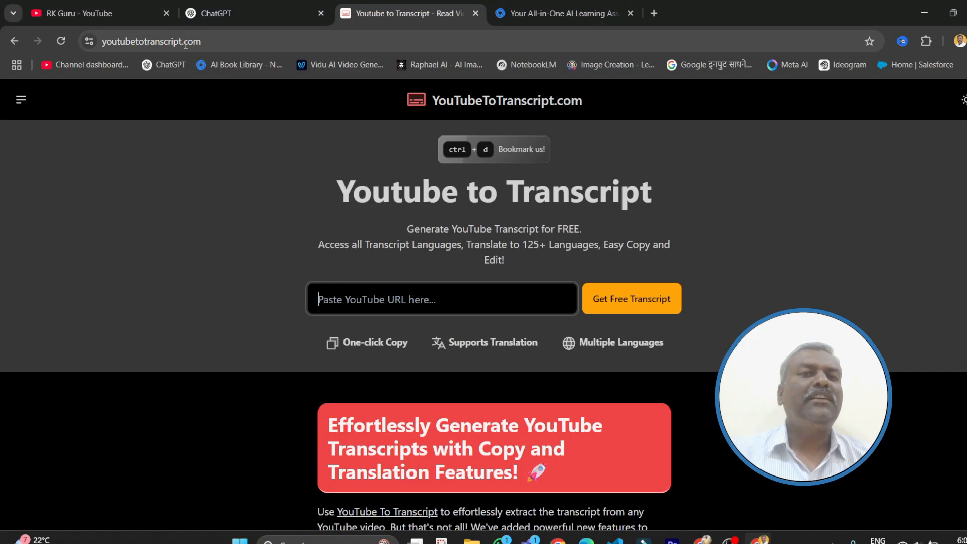
key("ctrl+v")
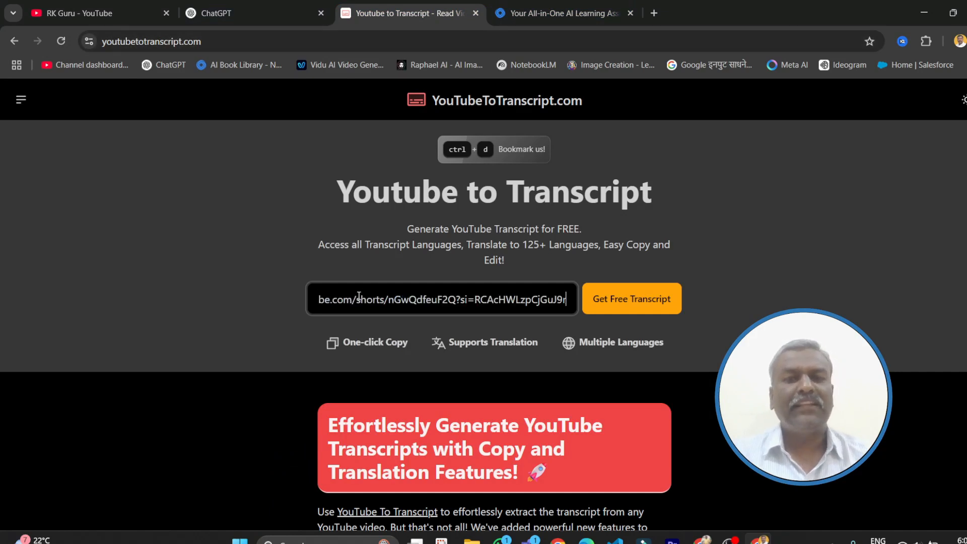
scroll(358, 295, "down", 1)
left_click(611, 233)
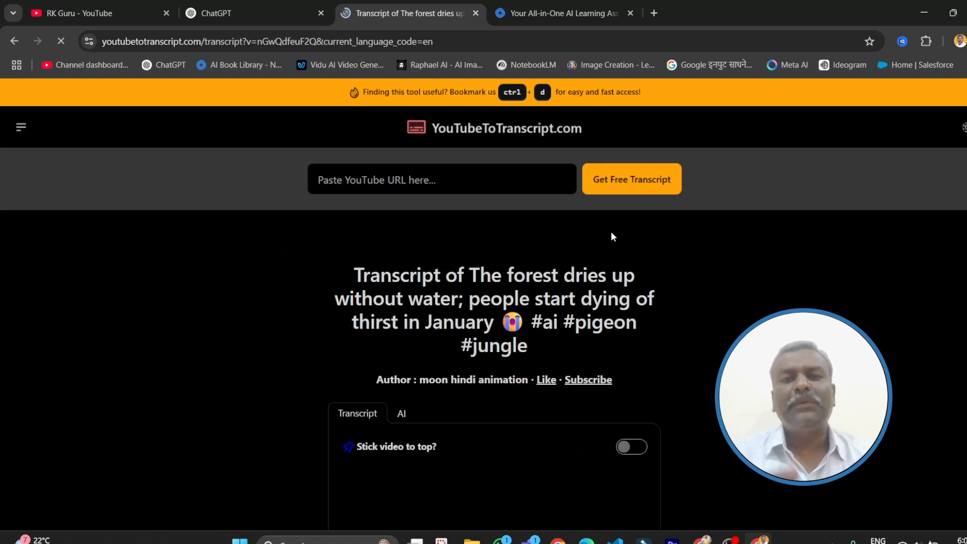
- Copy the Short's full Hindi transcript to the clipboard, dismiss the confirmation and switch to ChatGPT
scroll(612, 236, "down", 3)
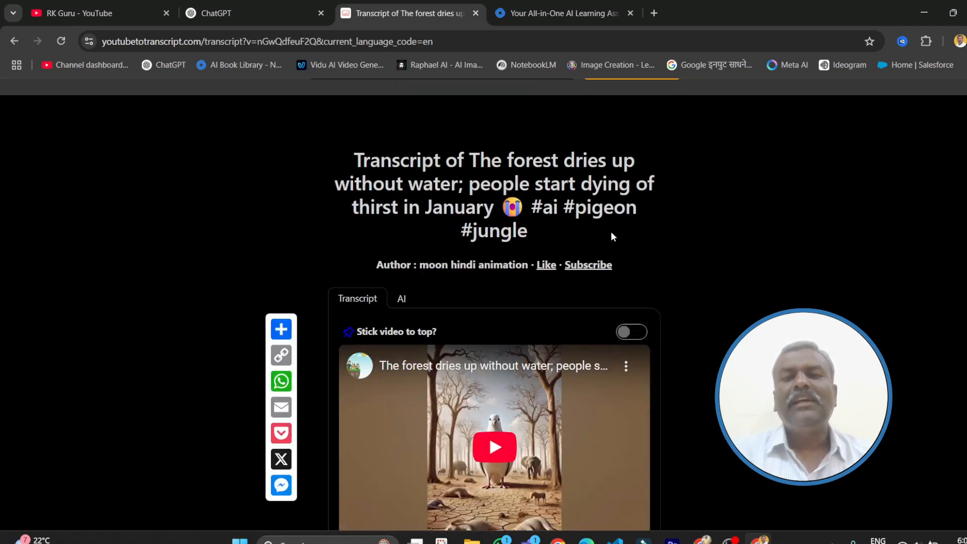
scroll(612, 236, "down", 7)
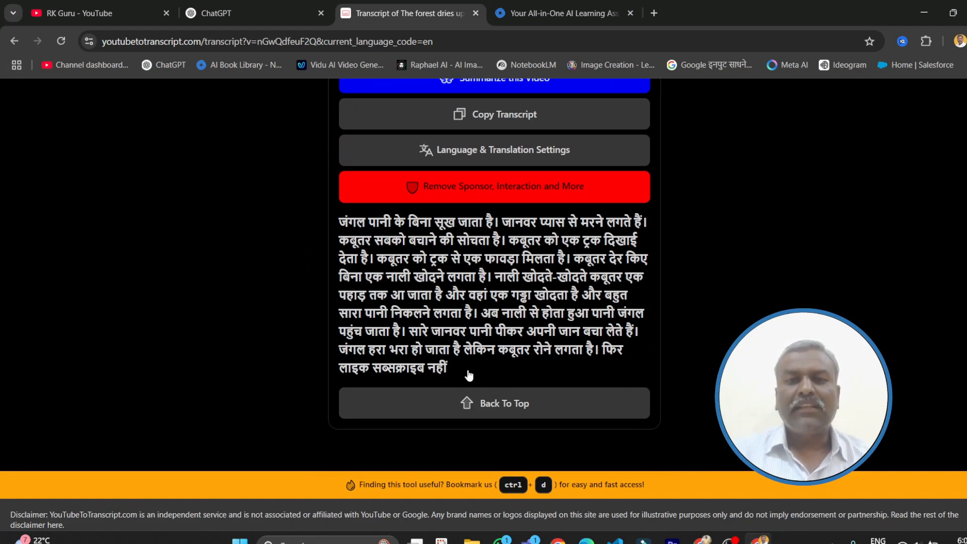
left_click_drag(469, 375, 301, 311)
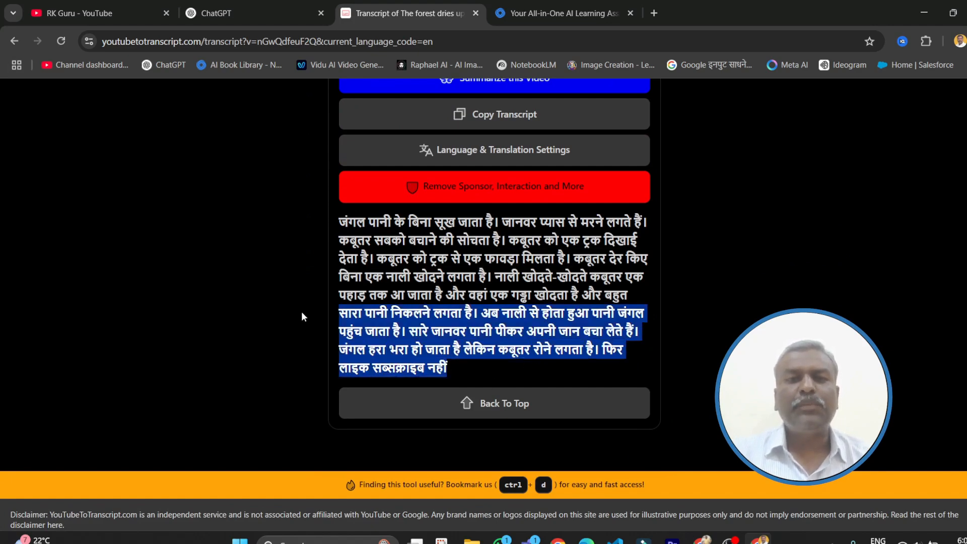
left_click(220, 254)
left_click(511, 121)
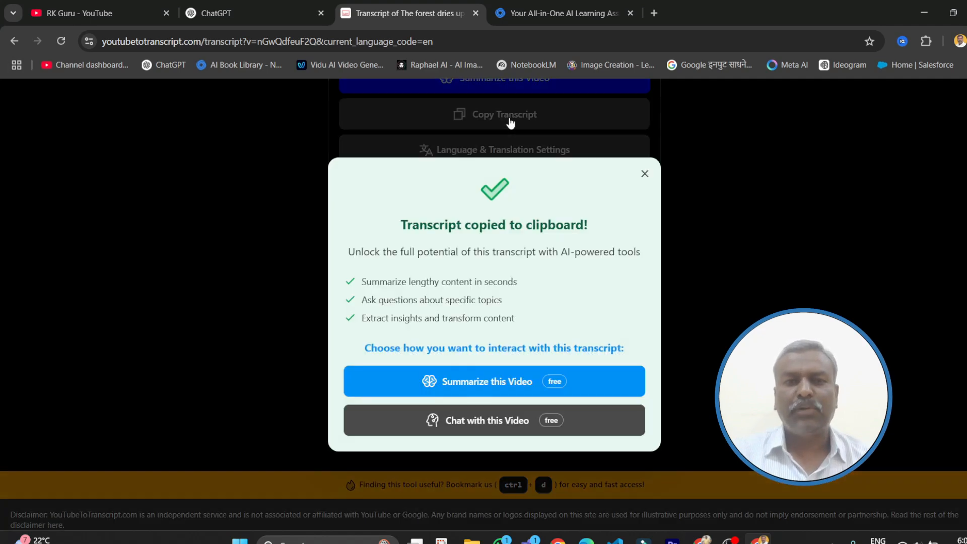
left_click(646, 175)
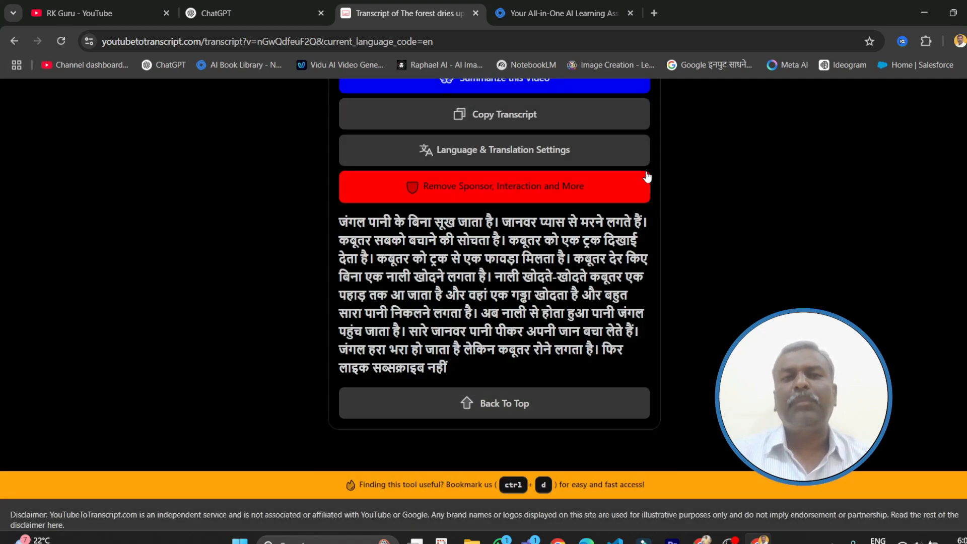
left_click(219, 13)
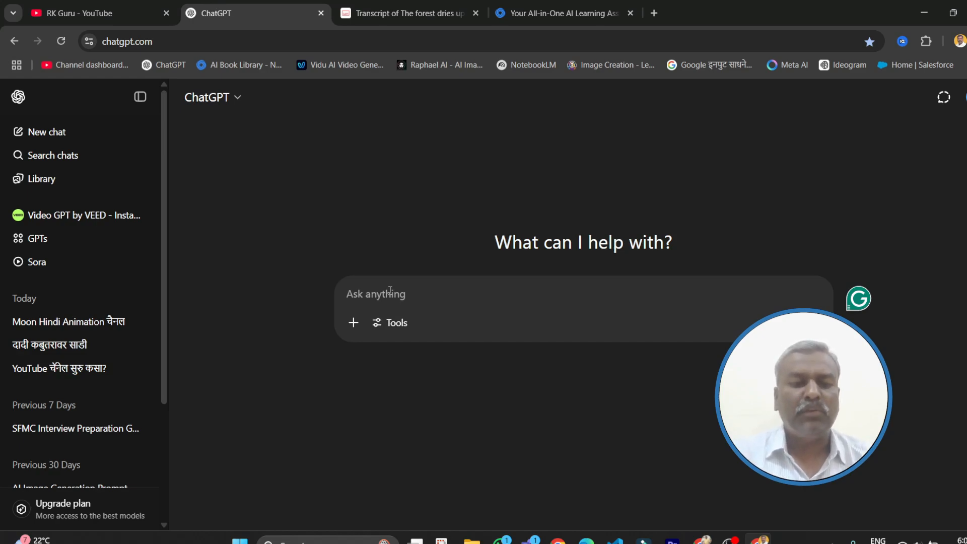
key("ctrl+v")
key("shift+Return")
key("shift+Return")
key("shift+Return")
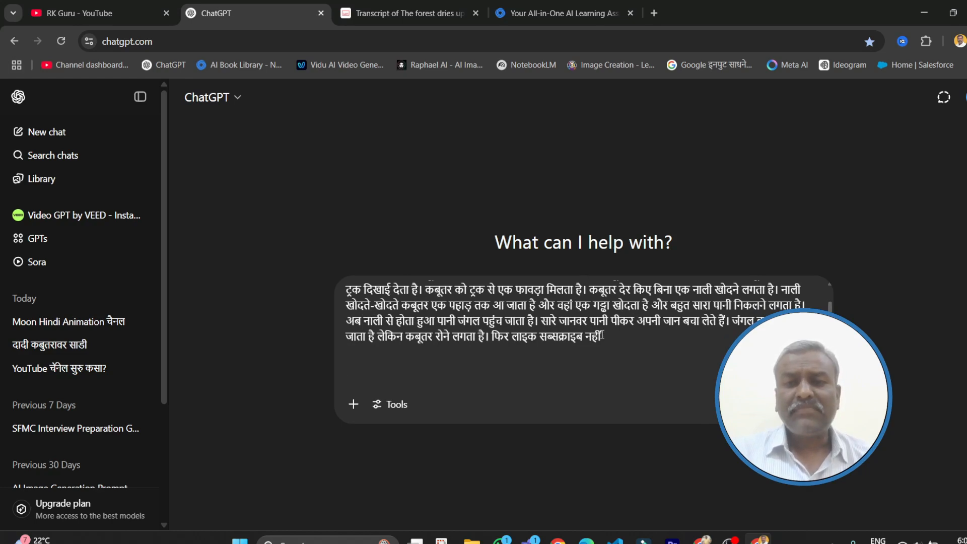
key("BackSpace")
key("BackSpace")
key("ctrl+a")
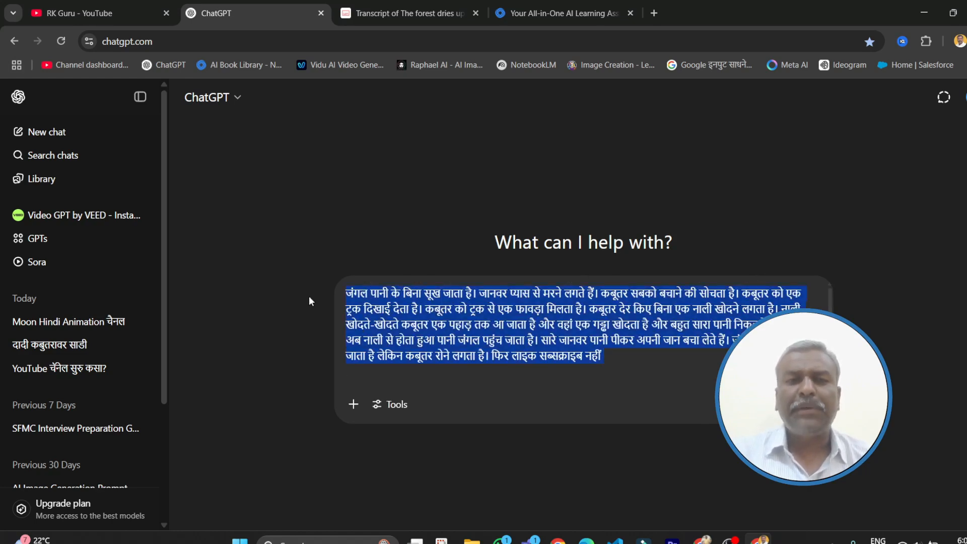
key("BackSpace")
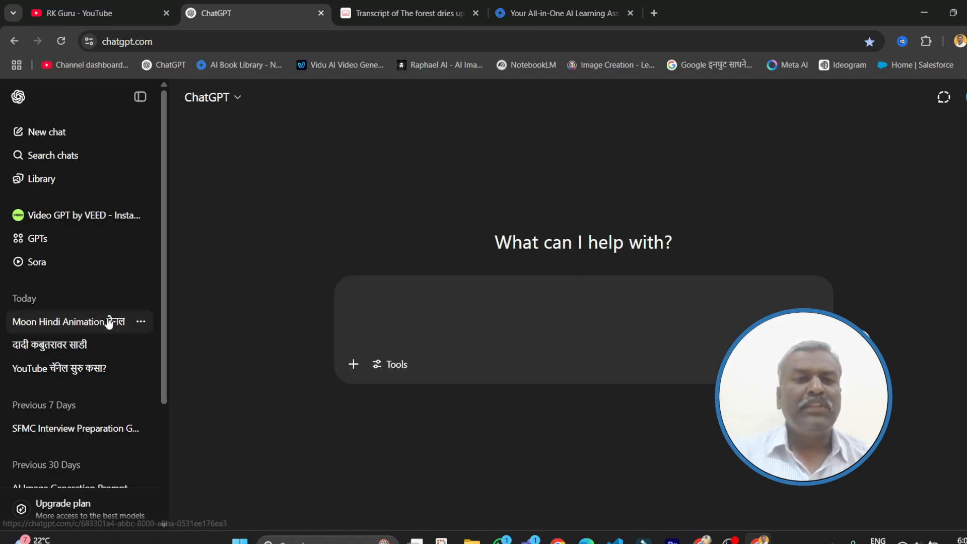
- Open the "Moon Hindi Animation चैनल" chat and examine the channel introduction at the start of the conversation
left_click(144, 321)
scroll(528, 216, "up", 20)
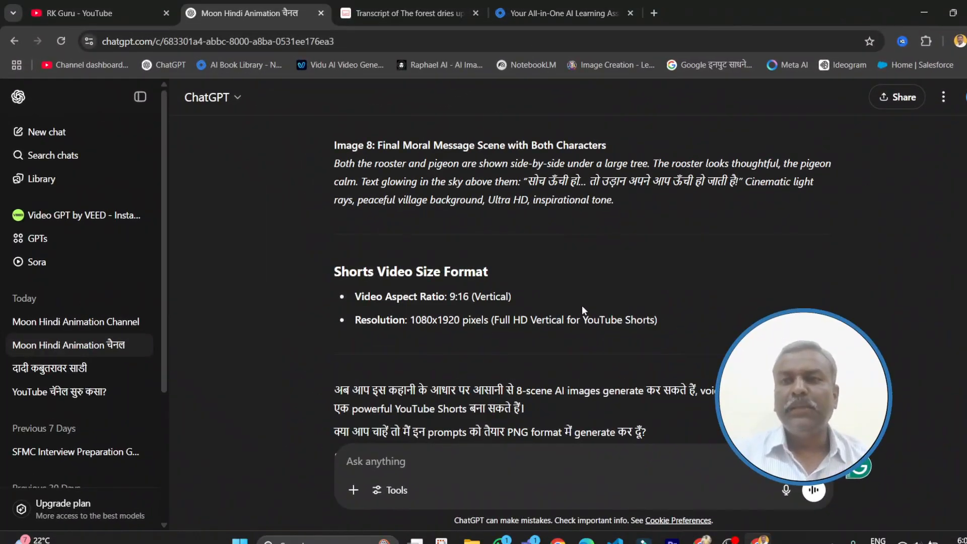
scroll(582, 306, "up", 20)
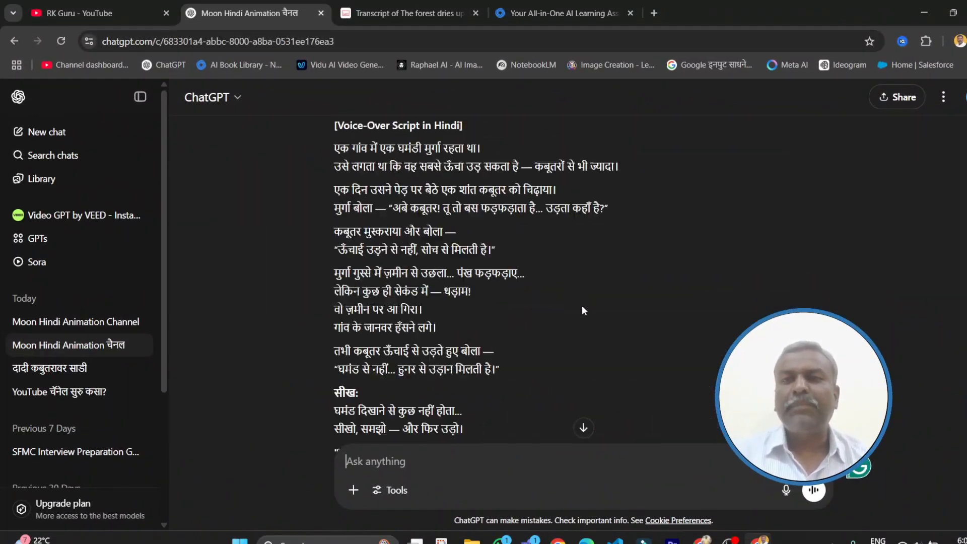
scroll(582, 305, "up", 15)
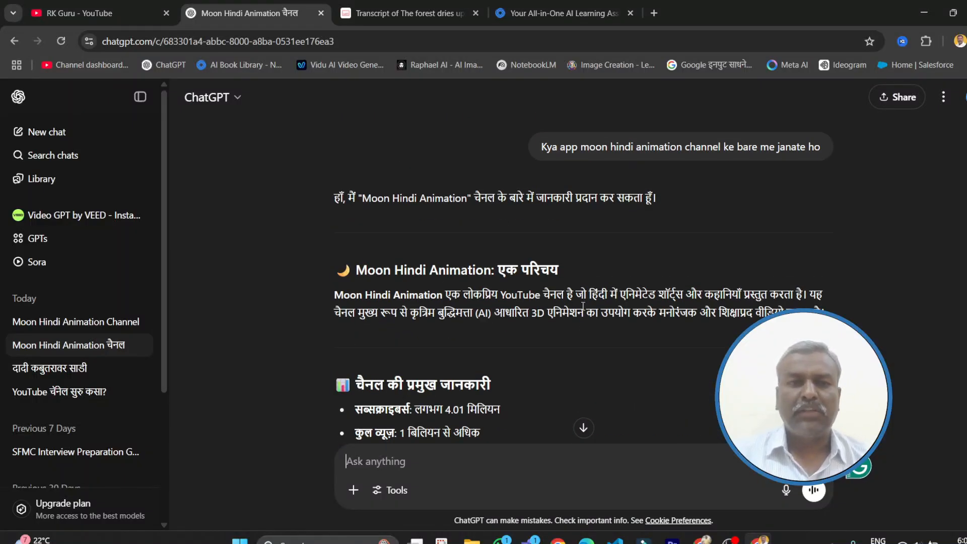
left_click_drag(354, 269, 583, 274)
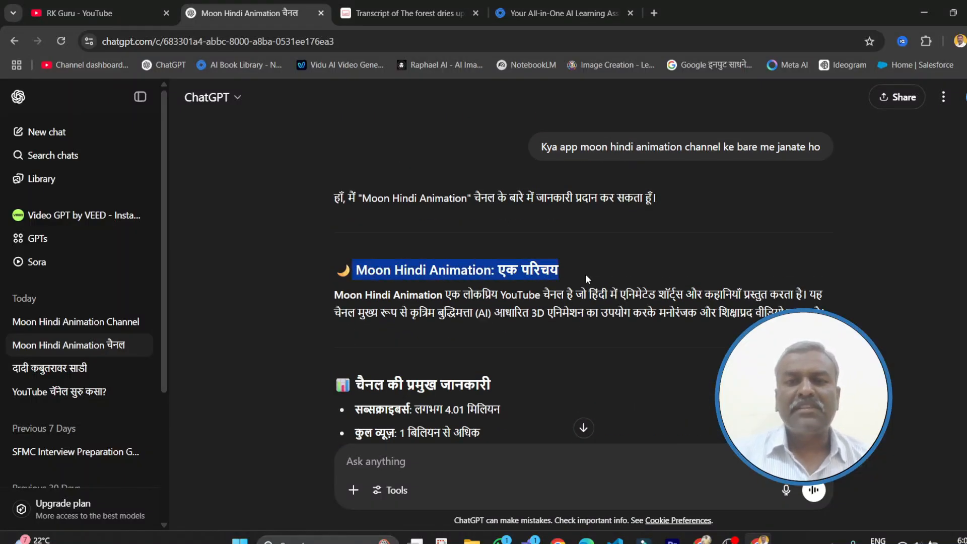
- Review the channel's key information: subscribers, total views, number of videos and start date
scroll(587, 276, "down", 5)
left_click_drag(334, 162, 652, 297)
left_click(592, 249)
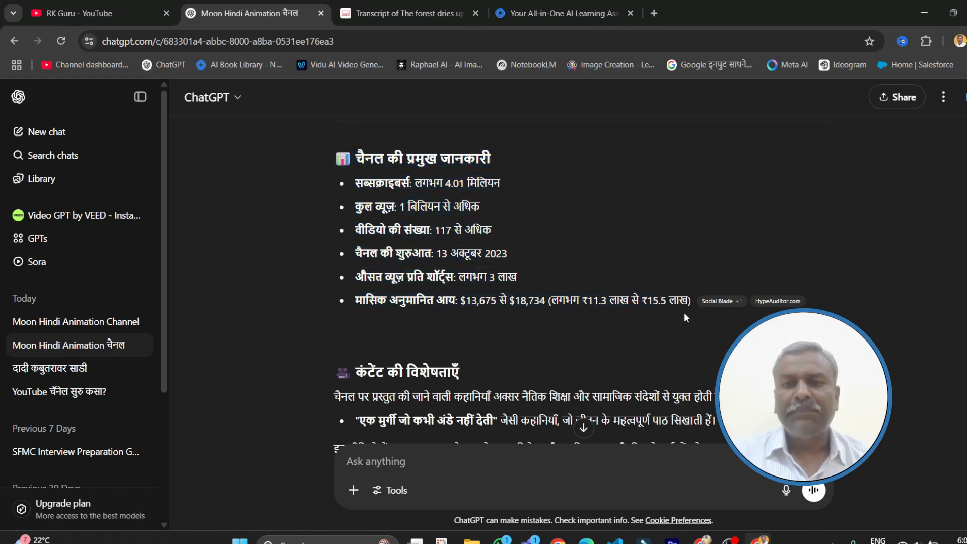
left_click_drag(693, 302, 316, 156)
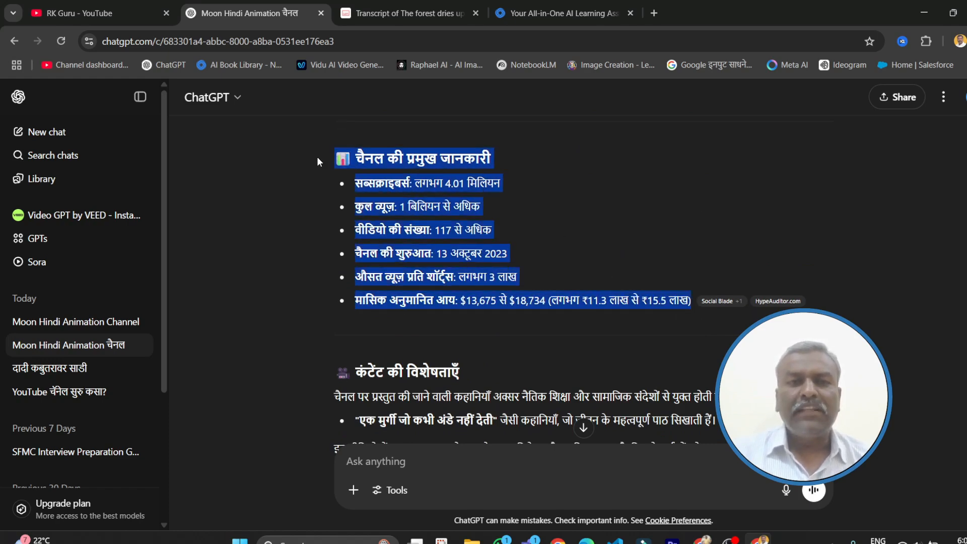
left_click(648, 198)
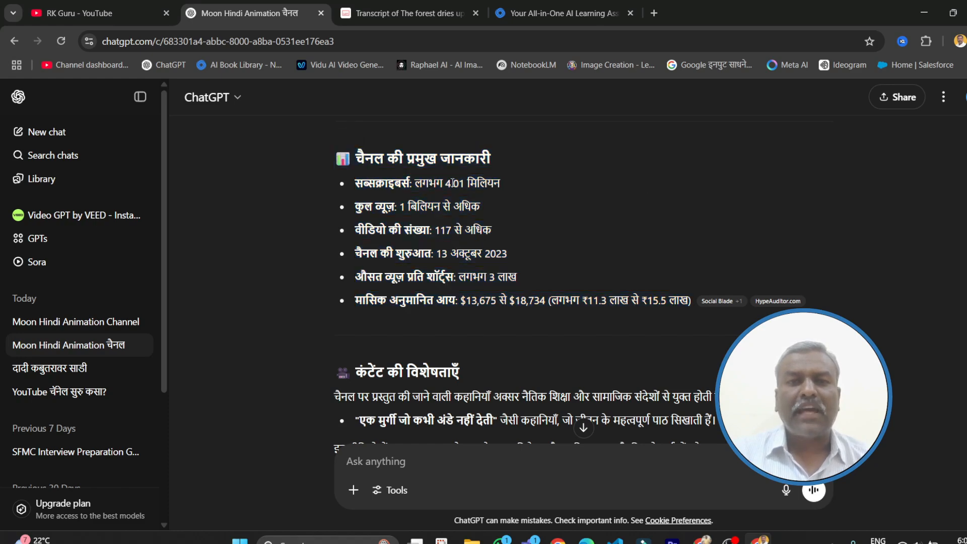
left_click_drag(403, 207, 516, 213)
left_click_drag(437, 235, 355, 231)
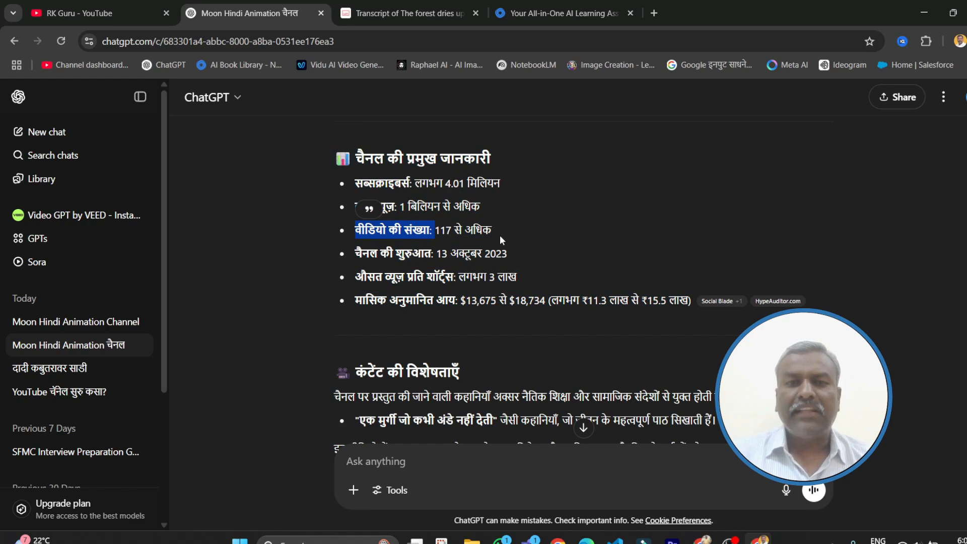
left_click_drag(438, 254, 508, 254)
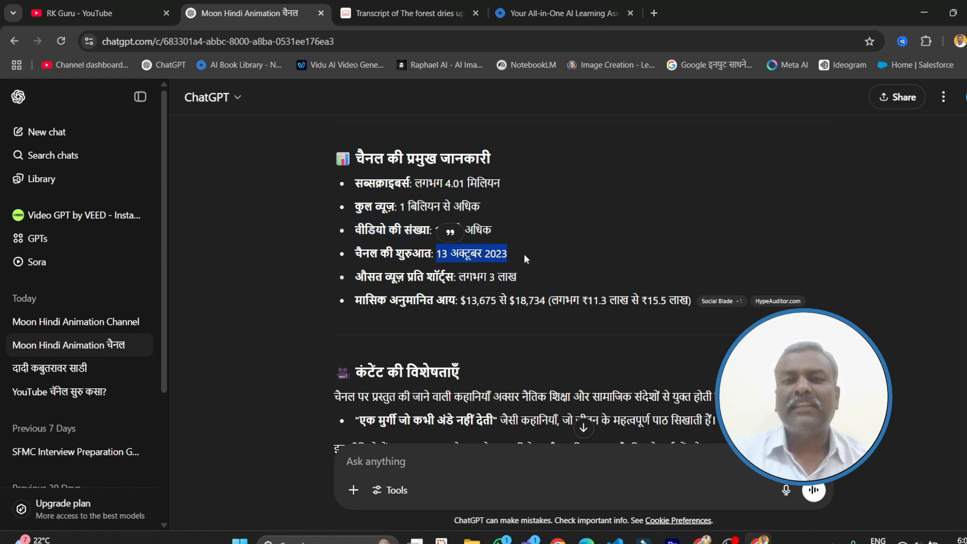
scroll(508, 254, "down", 1)
left_click(407, 220)
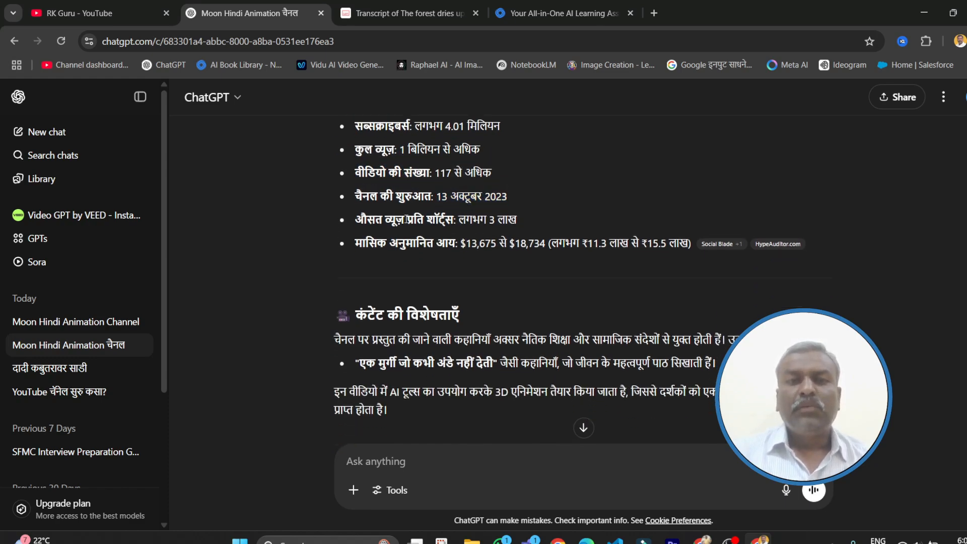
- Examine the channel's average views per Short and its estimated monthly income in dollars and rupees
left_click_drag(459, 220, 521, 220)
left_click(522, 221)
scroll(522, 221, "down", 1)
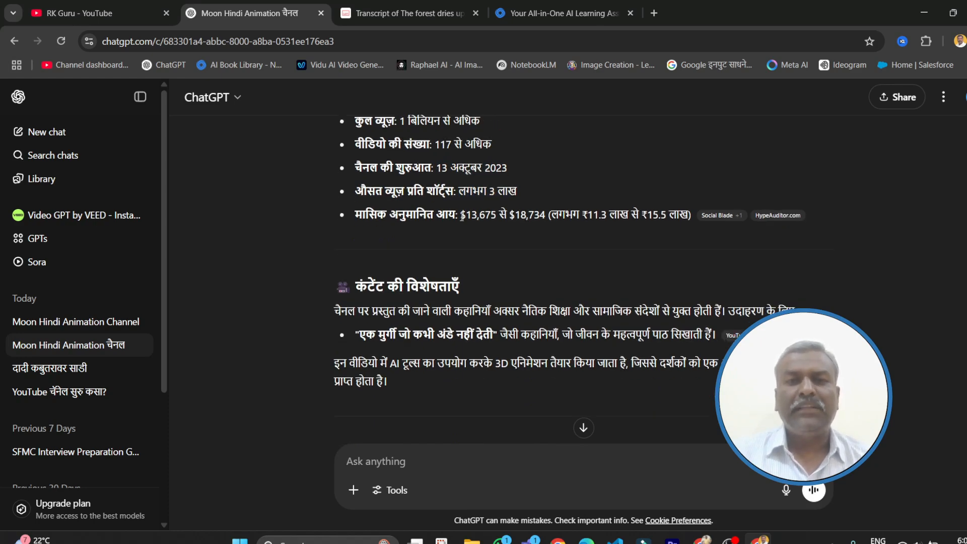
left_click_drag(466, 215, 510, 215)
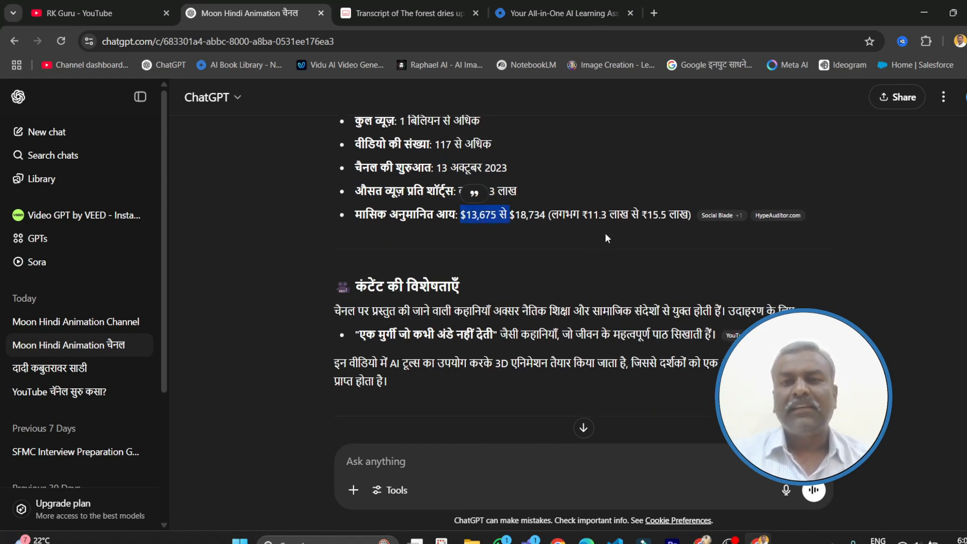
left_click(682, 237)
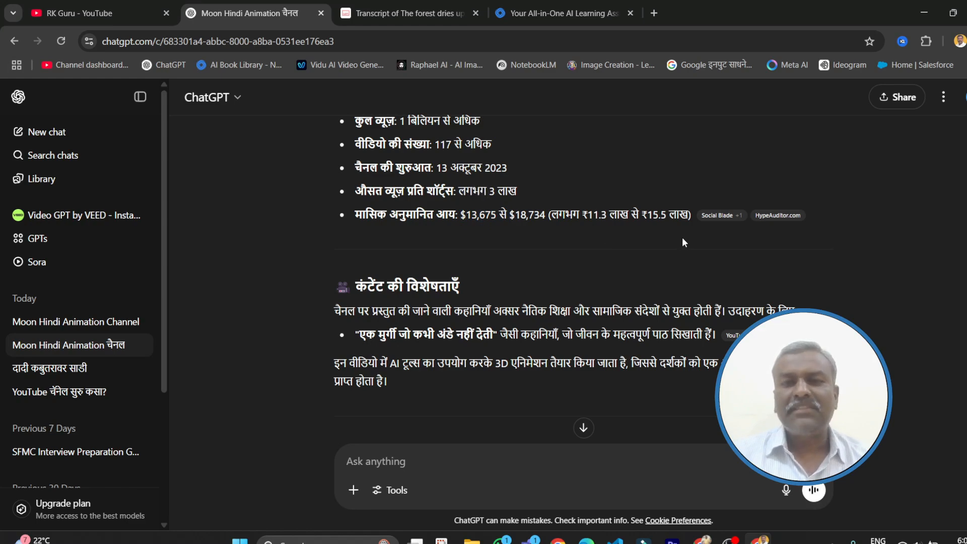
scroll(684, 234, "down", 1)
left_click_drag(691, 171, 472, 165)
left_click(493, 200)
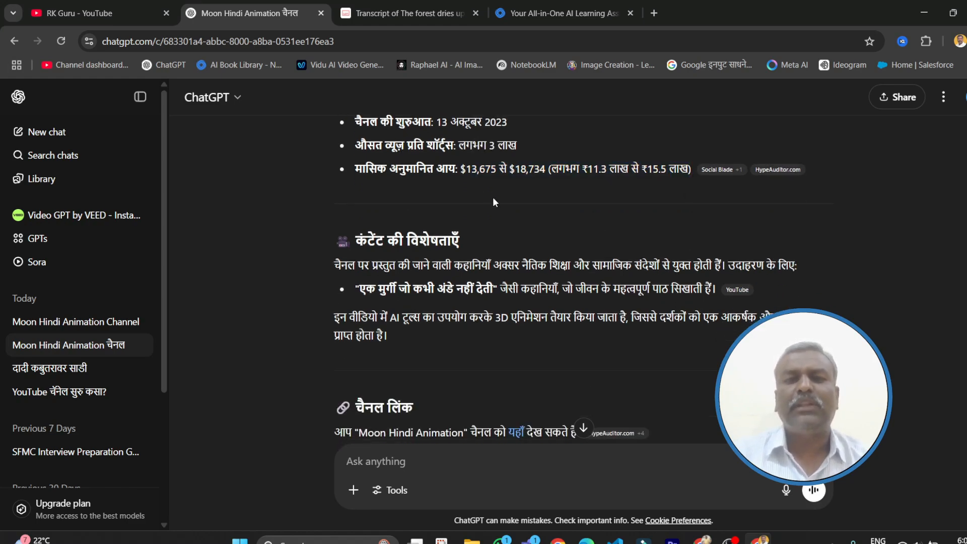
- Review the content features and the prompt asking for an interesting Shorts story in the style of that channel
scroll(492, 198, "down", 1)
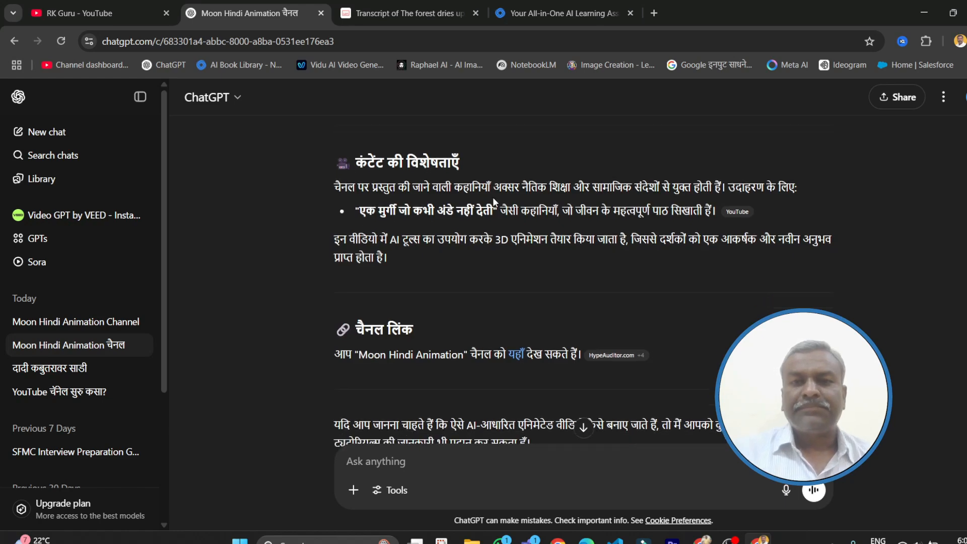
scroll(494, 199, "down", 2)
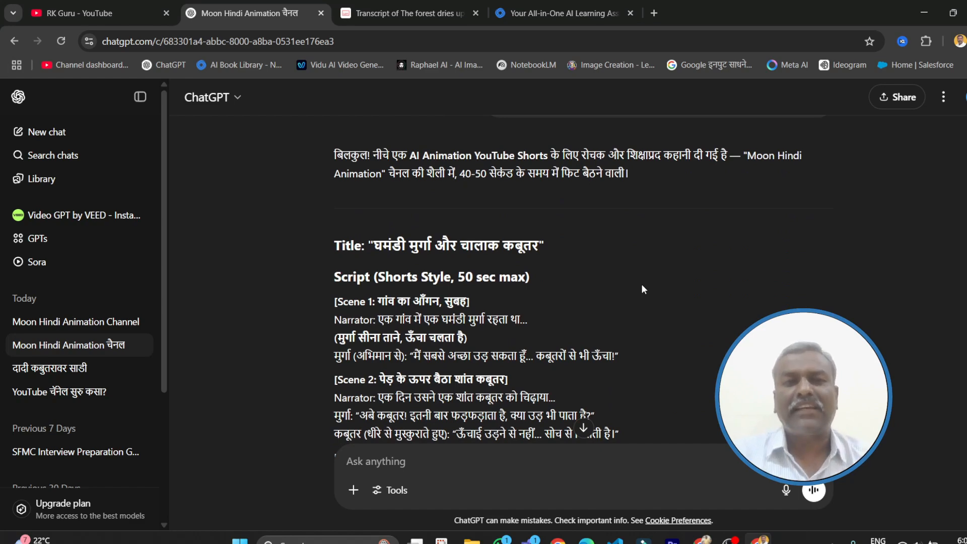
scroll(642, 285, "up", 3)
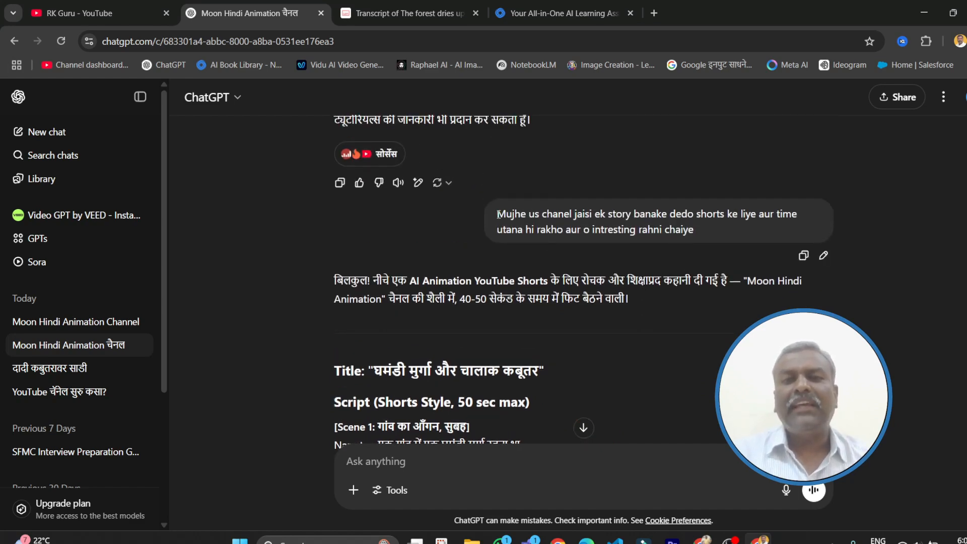
left_click_drag(498, 214, 610, 227)
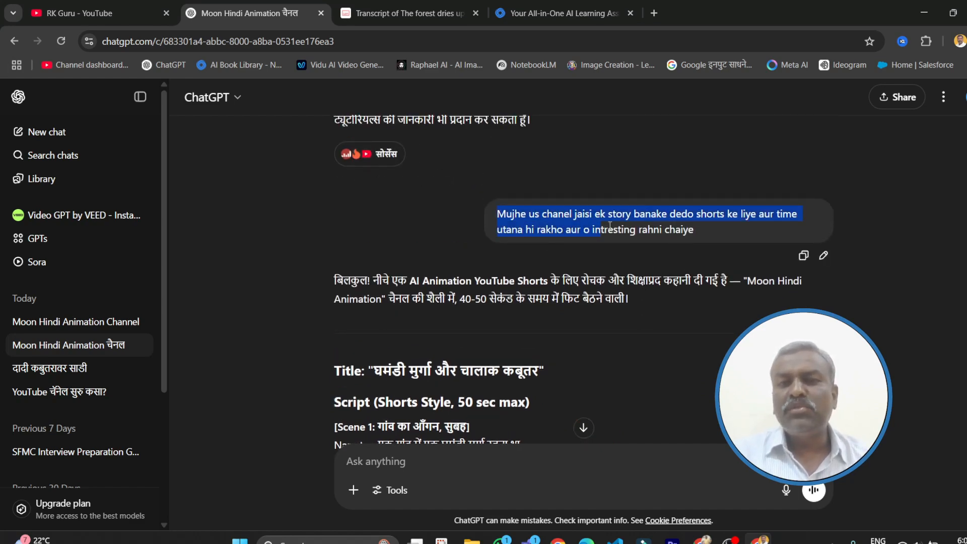
left_click(697, 234)
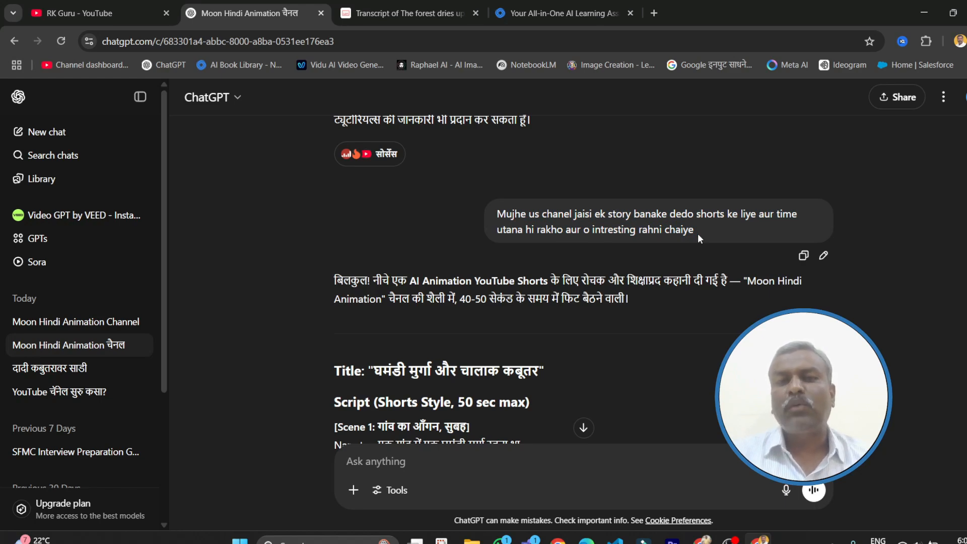
left_click_drag(551, 229, 716, 231)
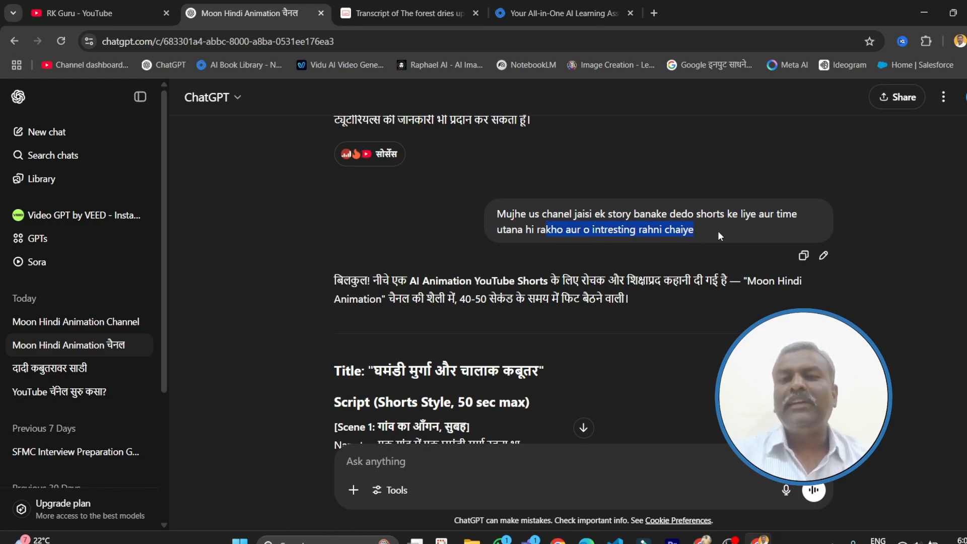
left_click(721, 231)
- Examine the title and the scene-by-scene script of the story "घमंडी मुर्गा और चालाक कबूतर"
scroll(638, 344, "down", 2)
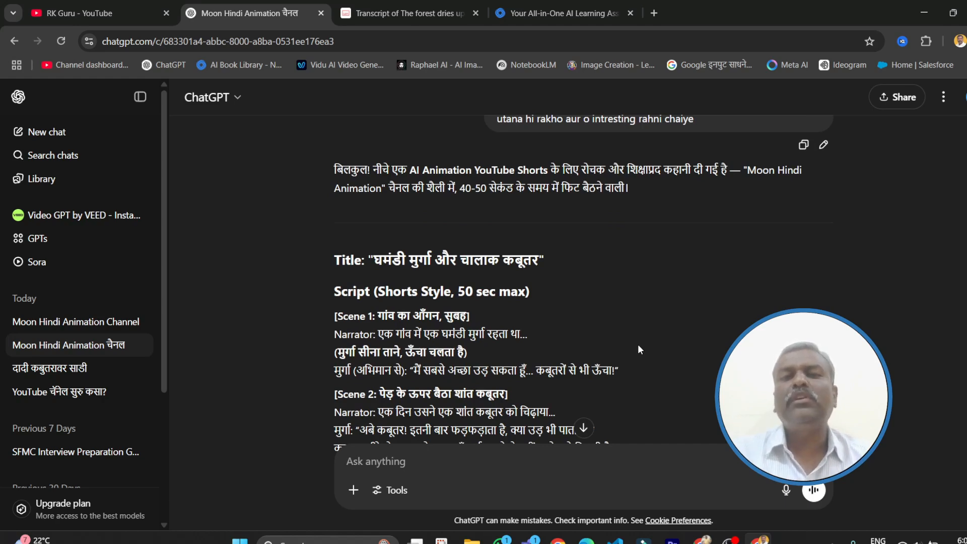
scroll(639, 349, "down", 2)
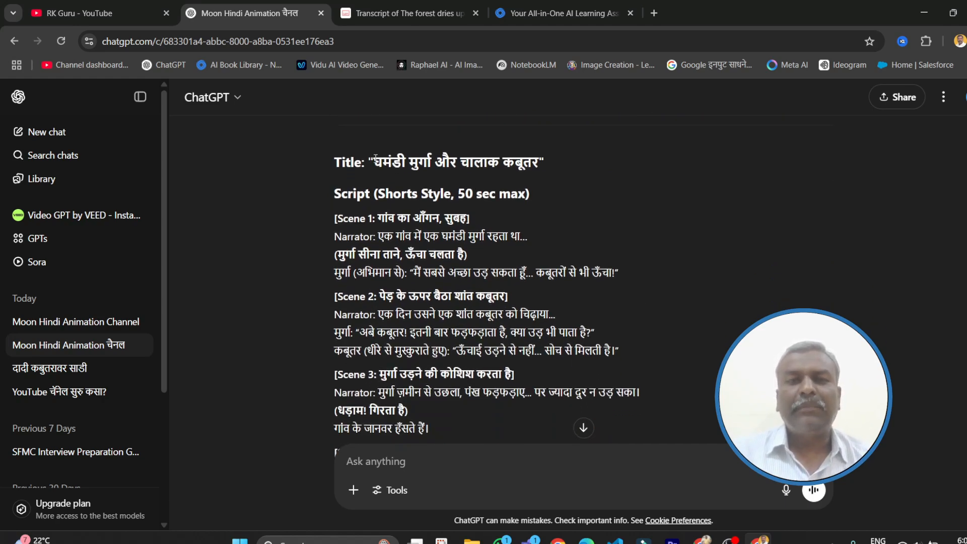
left_click_drag(375, 159, 548, 164)
left_click(618, 210)
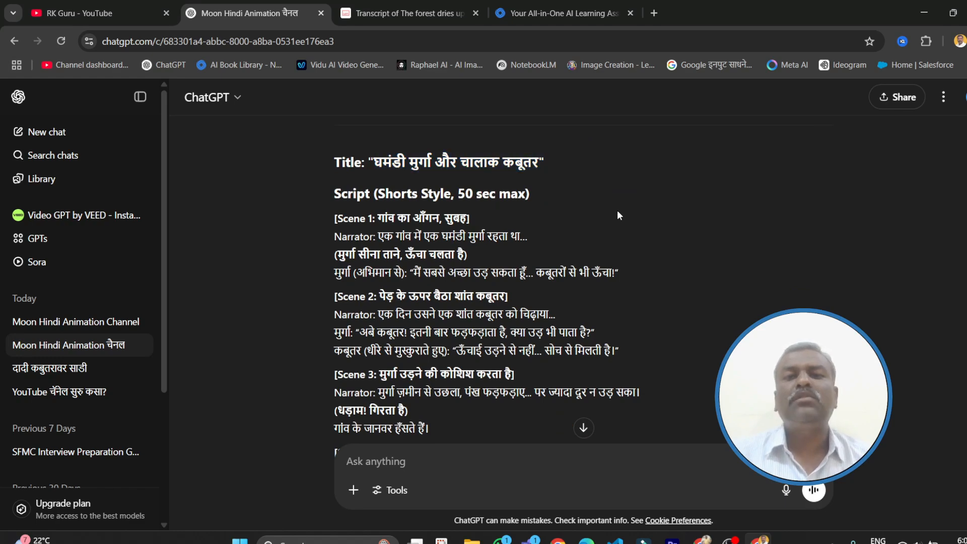
scroll(618, 210, "down", 2)
scroll(617, 210, "down", 10)
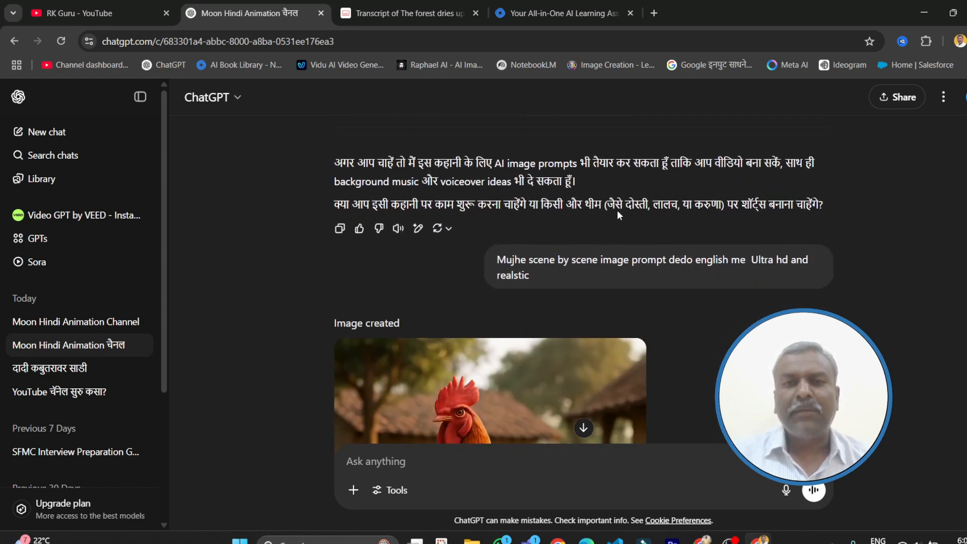
- Review the scene-by-scene image prompt request, its rooster image and the reworded request with its written prompts
scroll(618, 210, "down", 1)
scroll(617, 210, "up", 2)
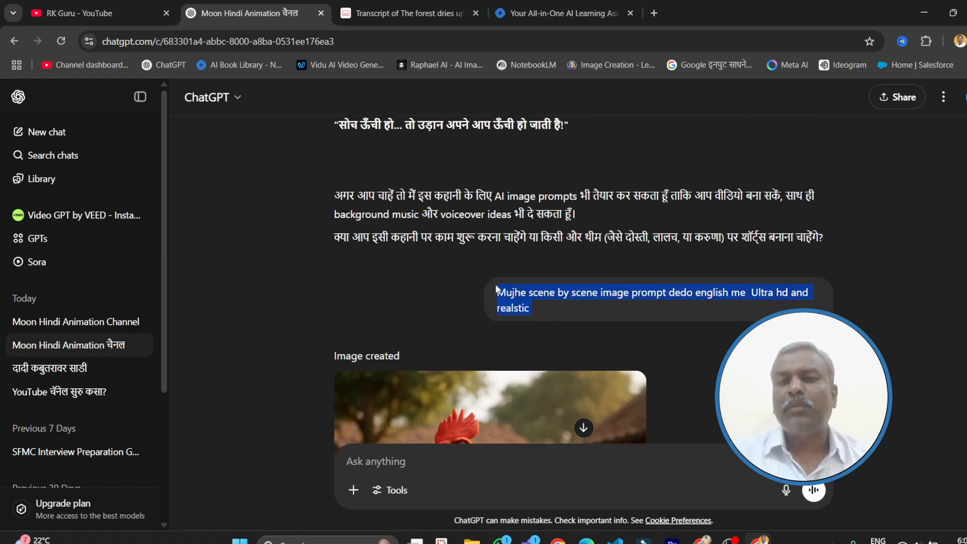
scroll(705, 363, "down", 4)
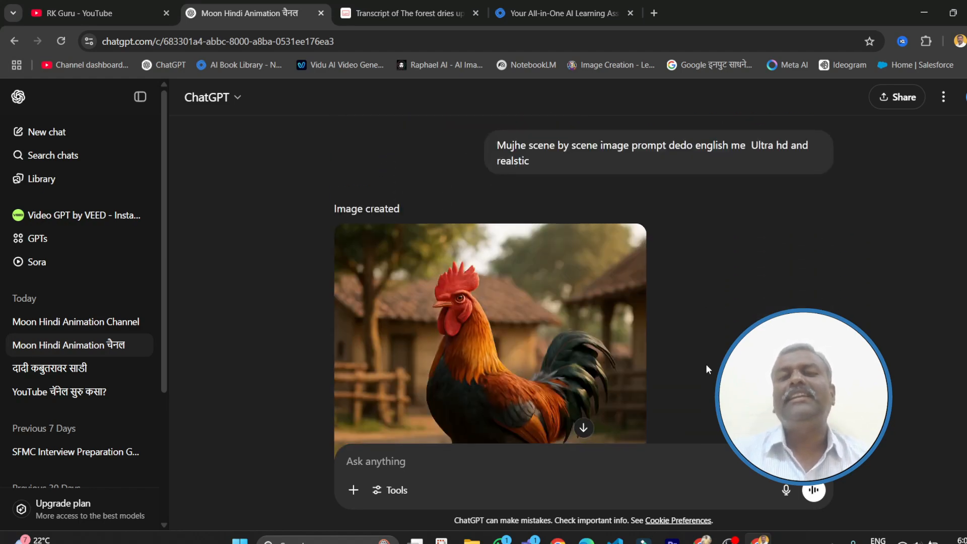
scroll(706, 364, "down", 3)
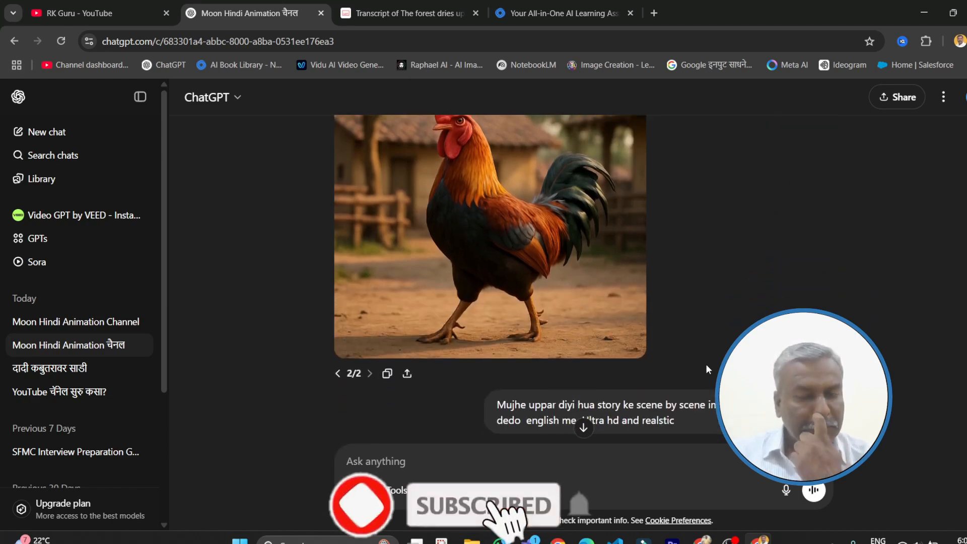
scroll(706, 364, "down", 2)
scroll(706, 364, "down", 2)
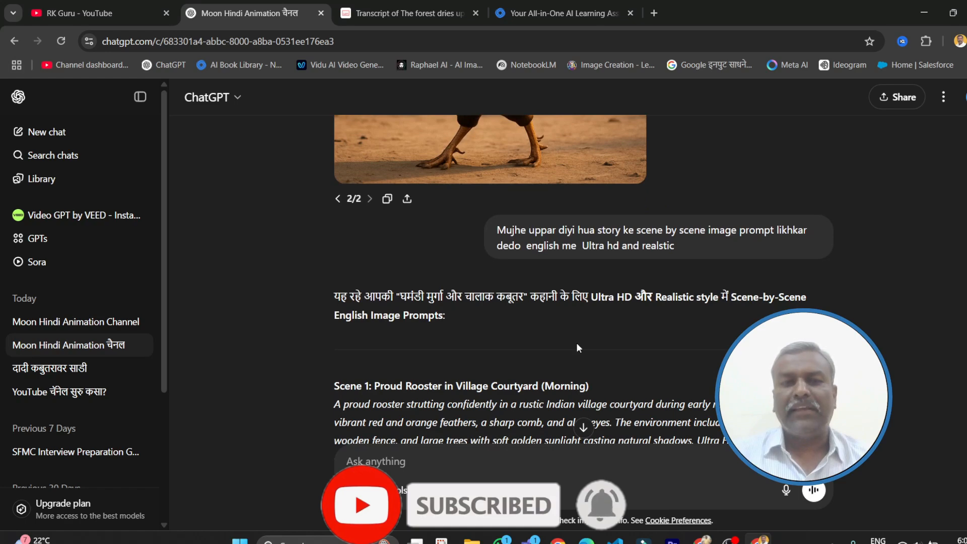
- Switch the rooster image reply to its first version and view it to the end
left_click(338, 199)
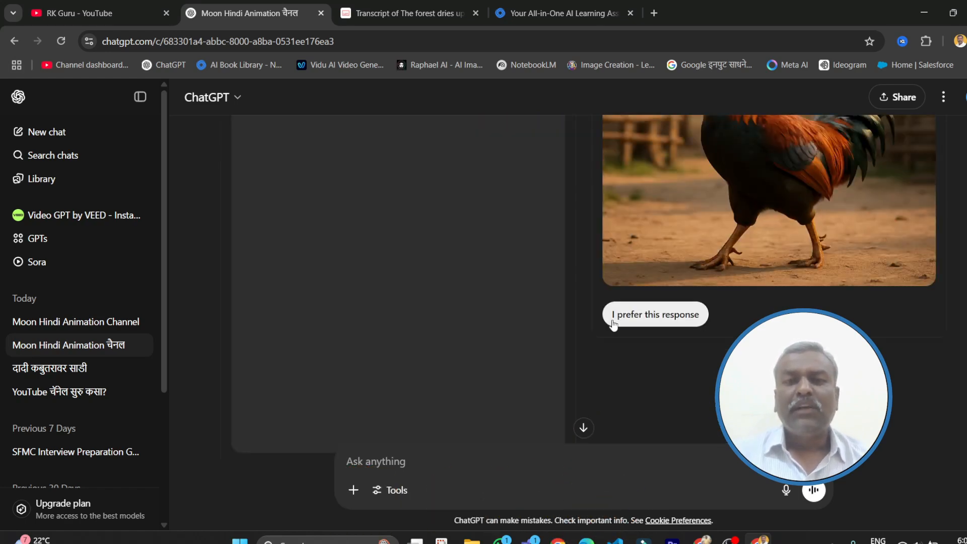
scroll(612, 320, "down", 2)
scroll(619, 338, "down", 10)
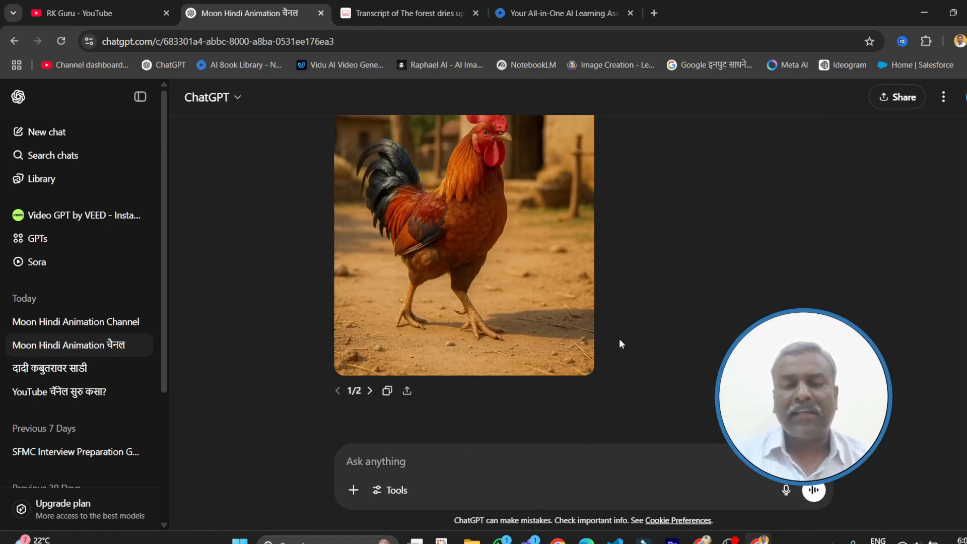
- Copy the earlier request "Mujhe scene by scene image prompt dedo english me Ultra hd and realstic" into a new message
scroll(620, 344, "up", 4)
left_click_drag(619, 338, 497, 260)
key("ctrl+c")
left_click(383, 457)
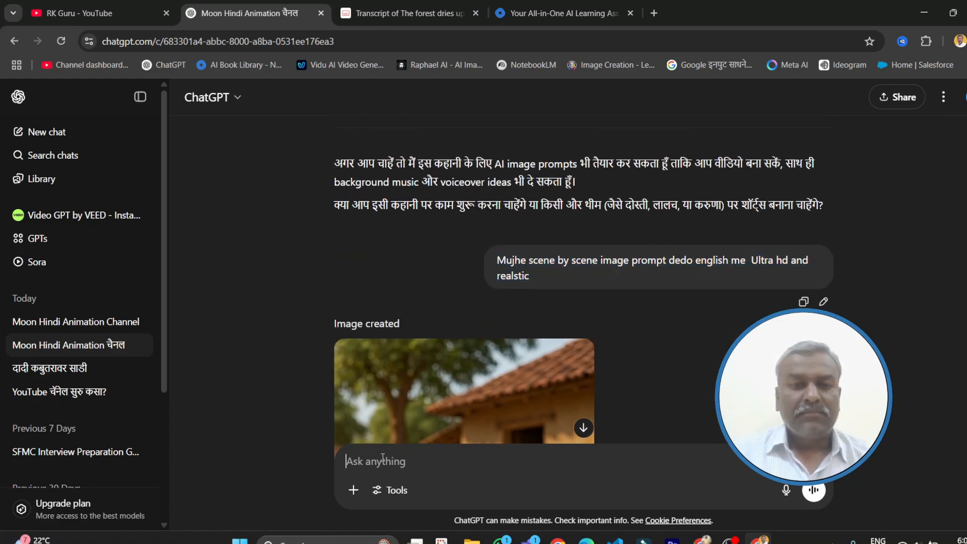
key("ctrl+v")
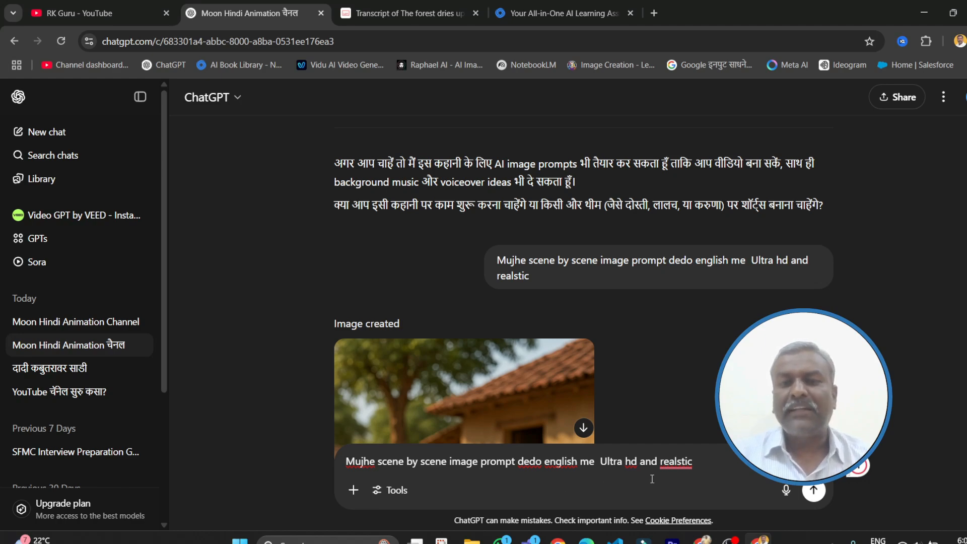
- Extend the request with "aap image create na karo" and, on a separate line, "kam se kam 8 prompt hone chaiye", and send it
type("aap")
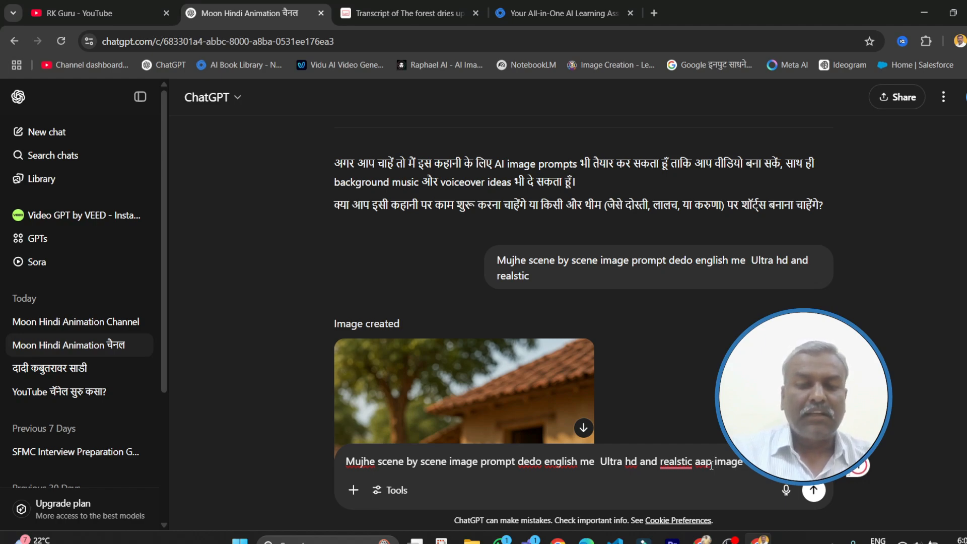
type("image")
key("shift+Return")
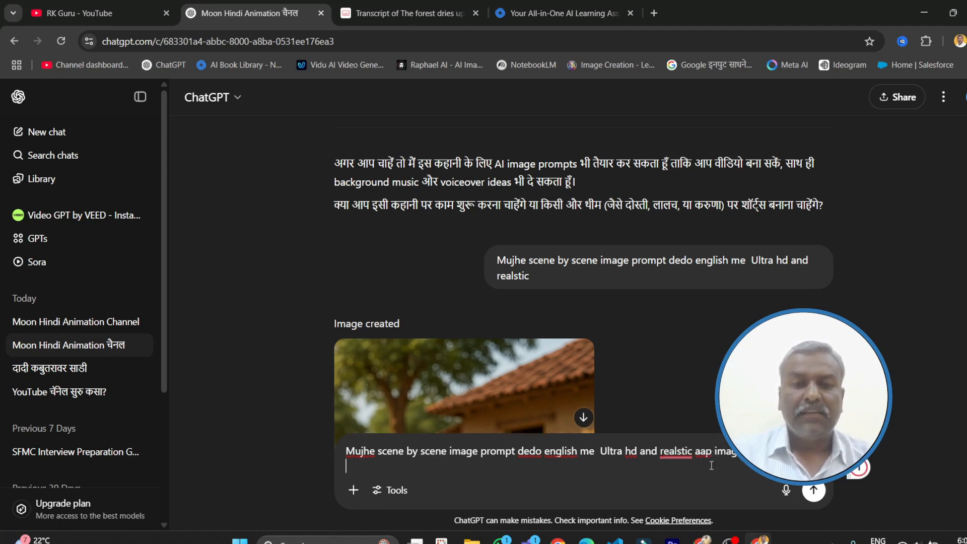
type("k")
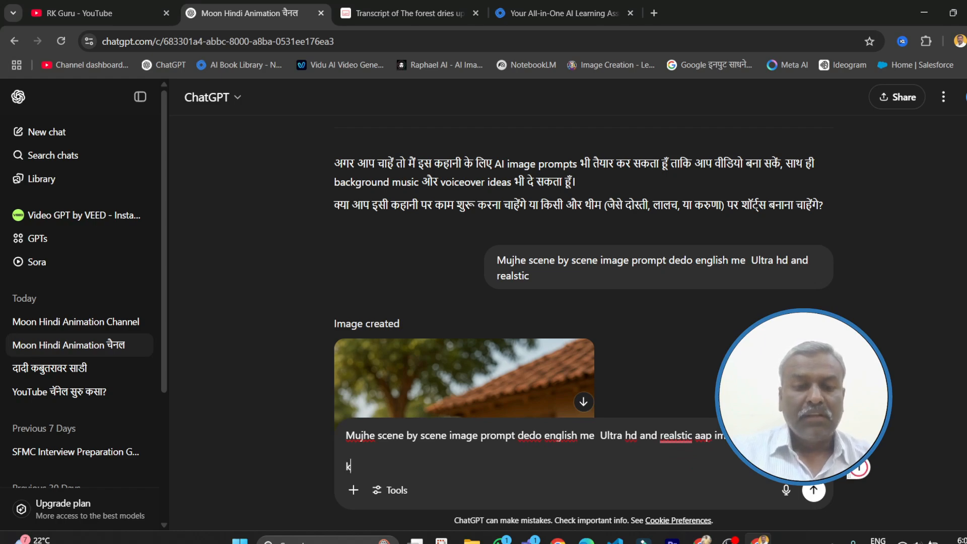
type("am se kam 8 prom")
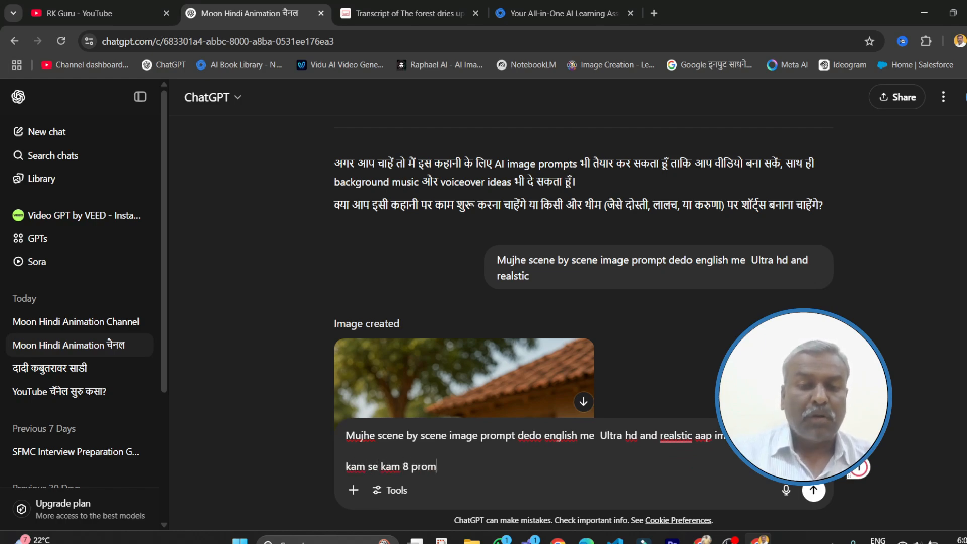
type("pt hone chaiye")
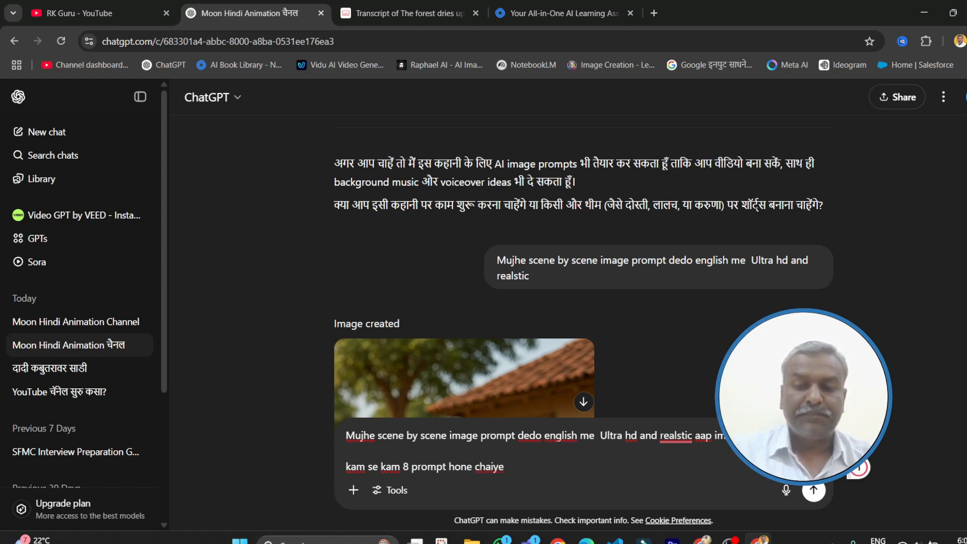
key("Return")
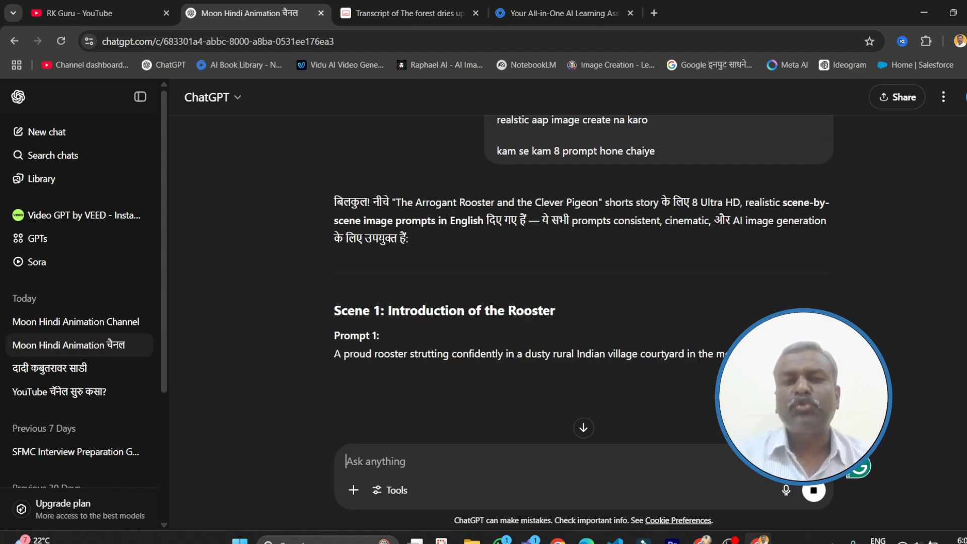
- Read through the scene-by-scene image prompts in the reply, from Scene 1 to Scene 8
scroll(682, 268, "down", 2)
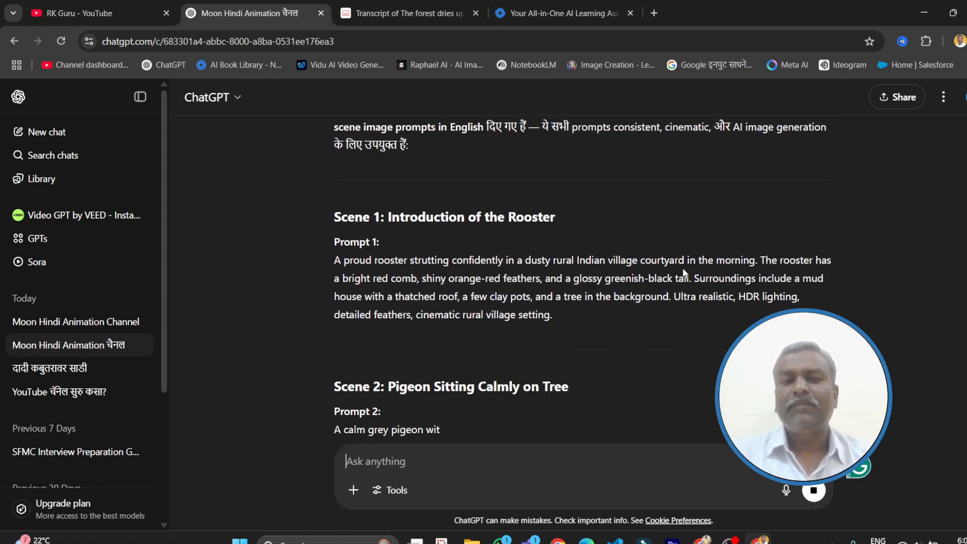
scroll(683, 272, "down", 1)
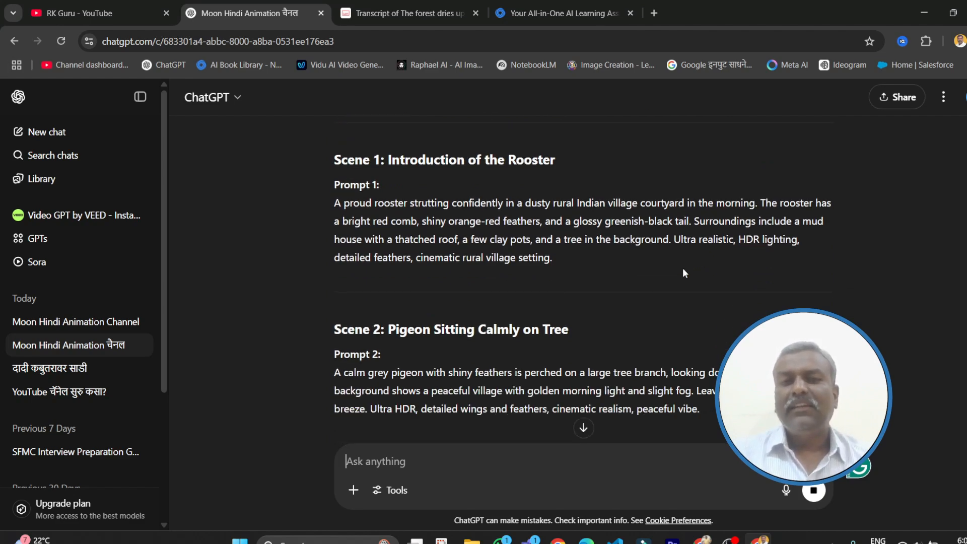
scroll(683, 268, "down", 6)
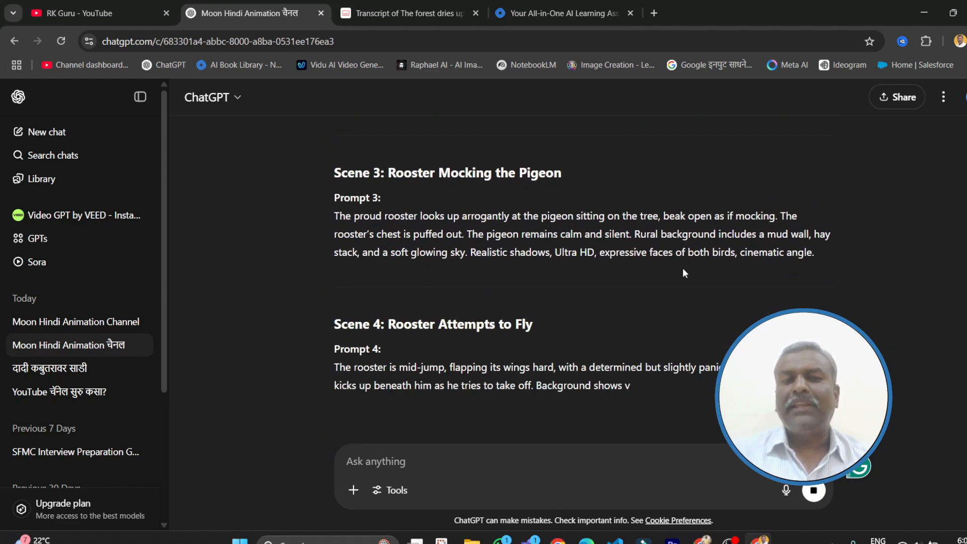
scroll(682, 273, "down", 1)
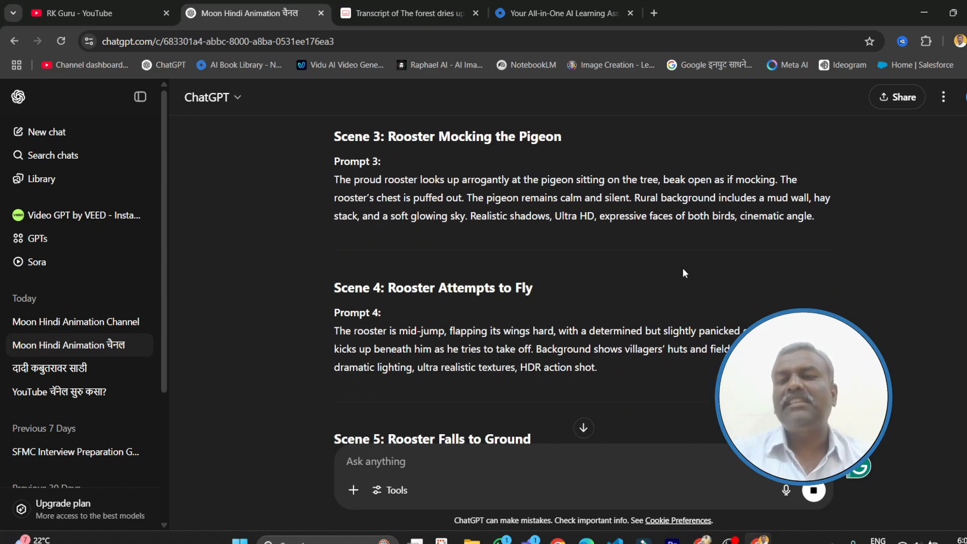
scroll(683, 273, "down", 5)
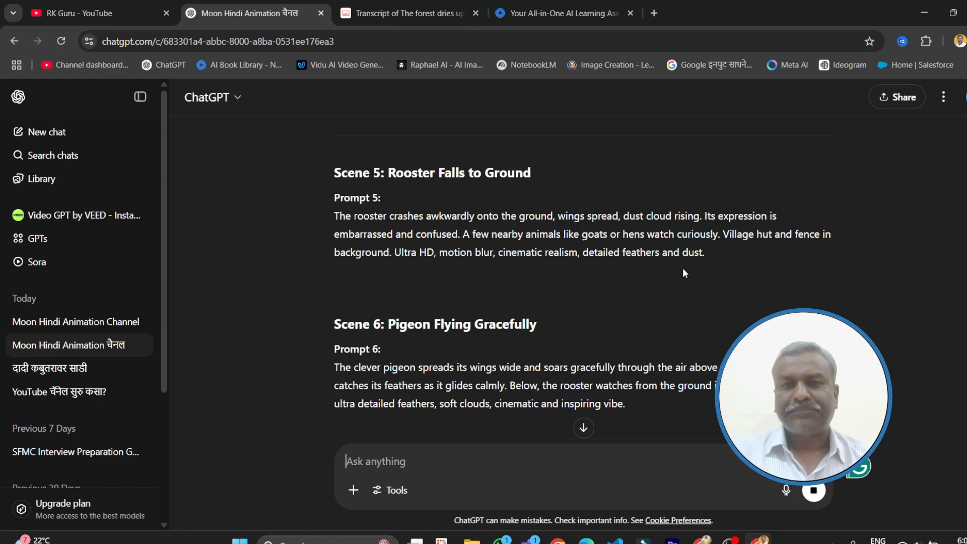
scroll(683, 273, "down", 4)
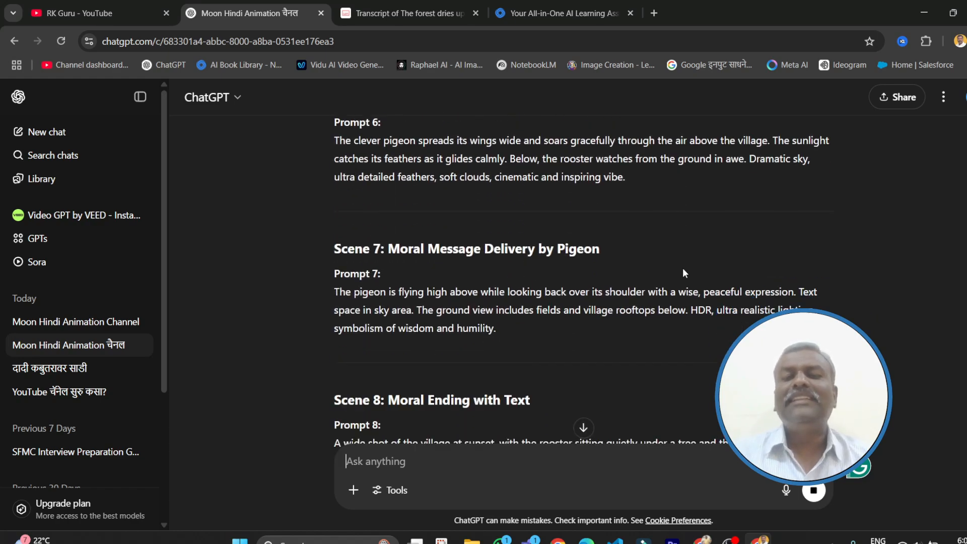
scroll(683, 273, "down", 2)
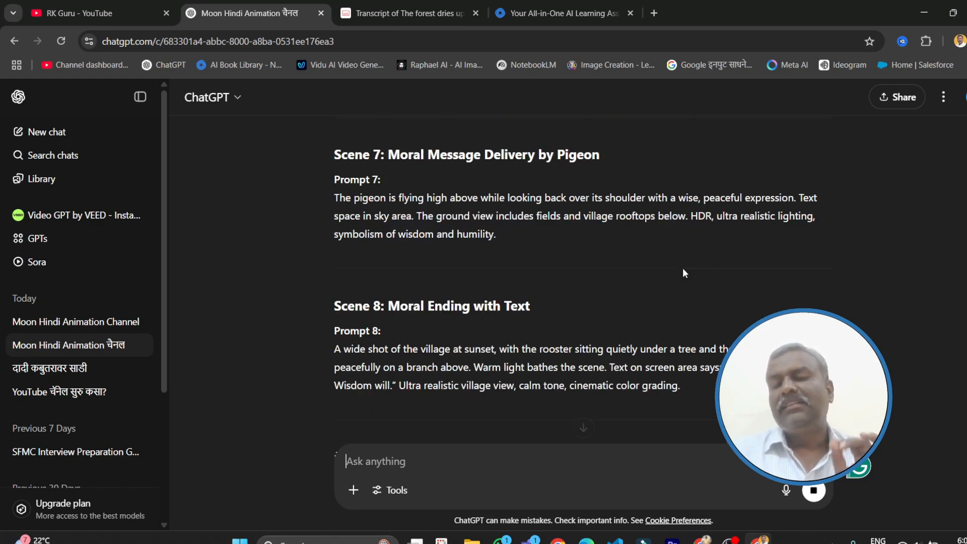
scroll(684, 273, "down", 3)
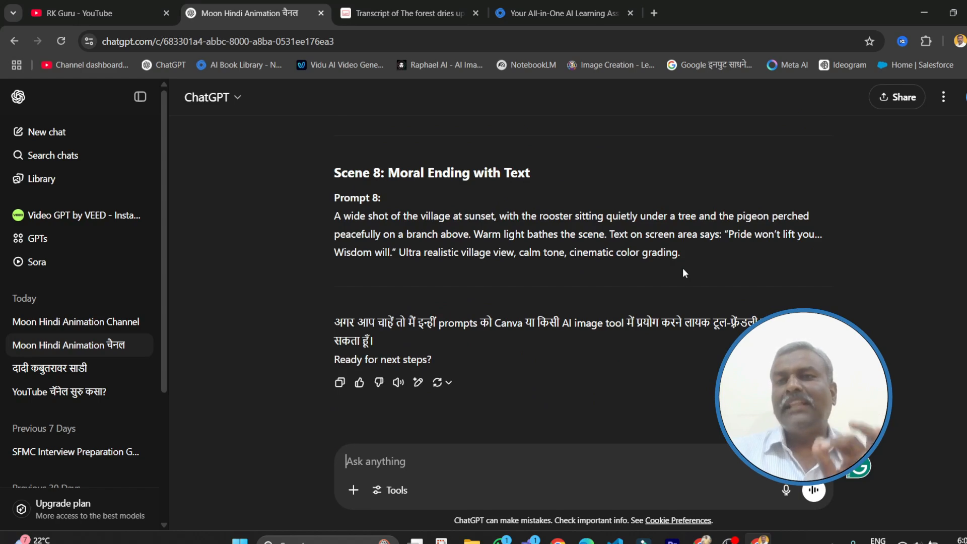
left_click(465, 456)
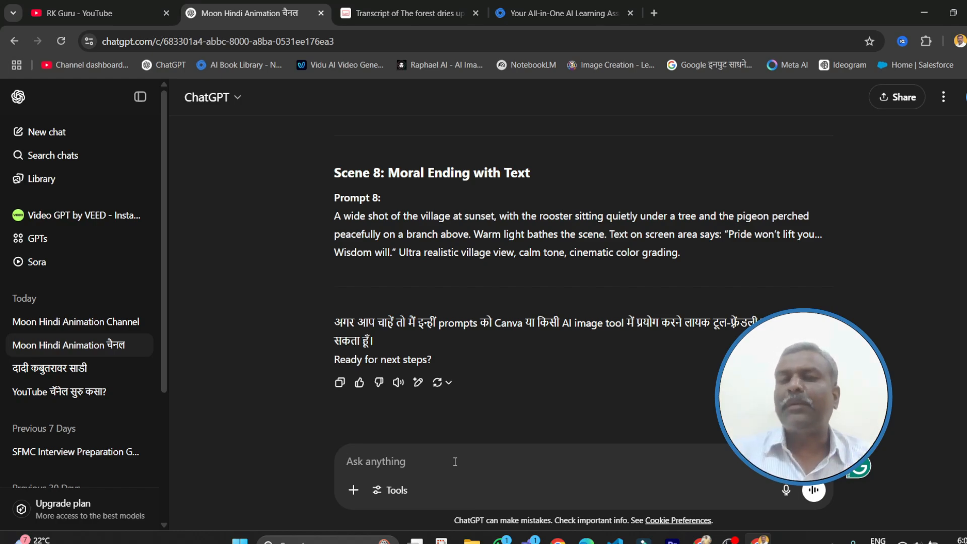
left_click(455, 462)
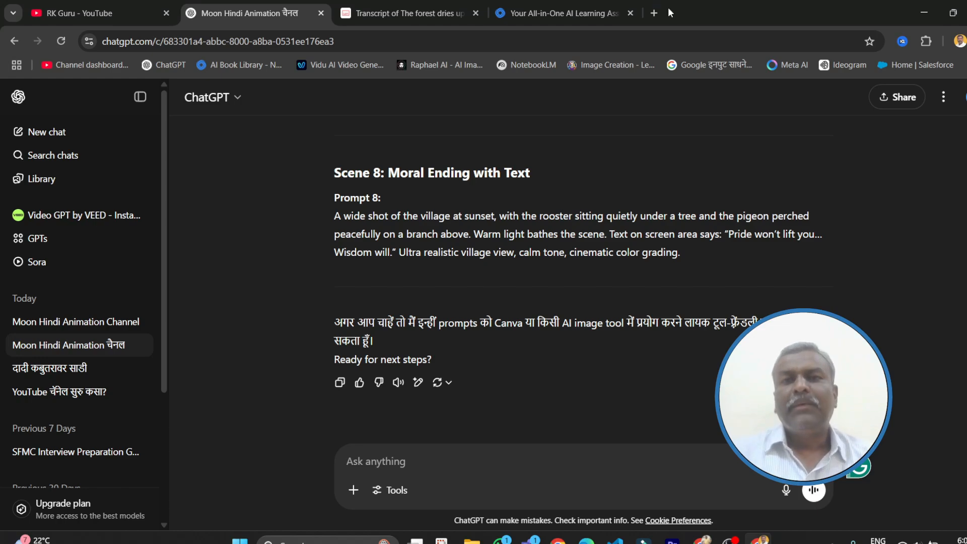
- Open Leonardo.Ai's image creation page in a new browser tab and clear the existing prompt
left_click(652, 17)
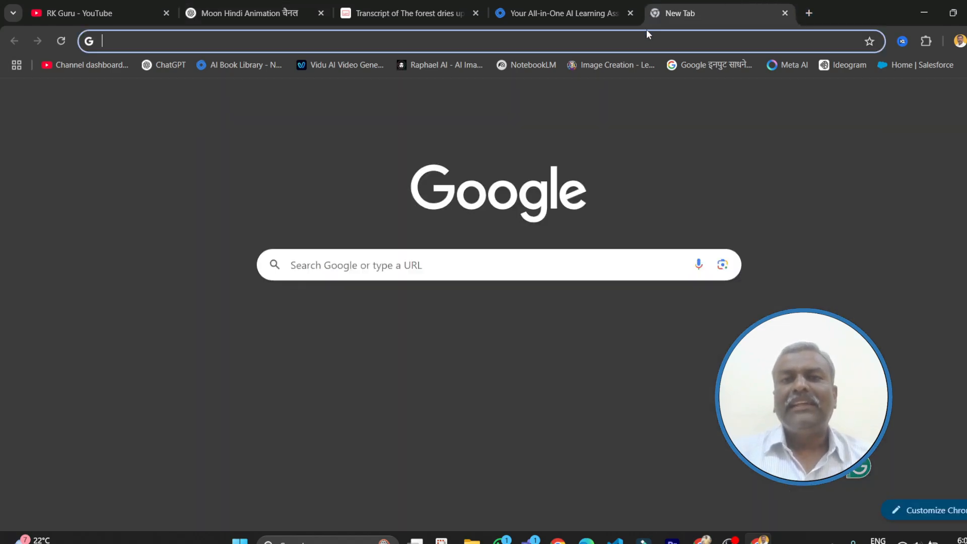
left_click(611, 64)
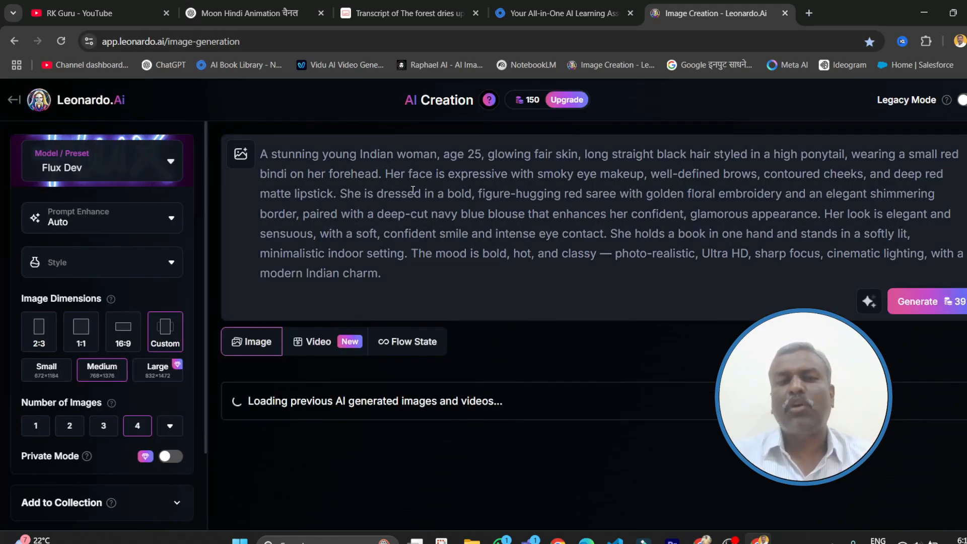
left_click(557, 193)
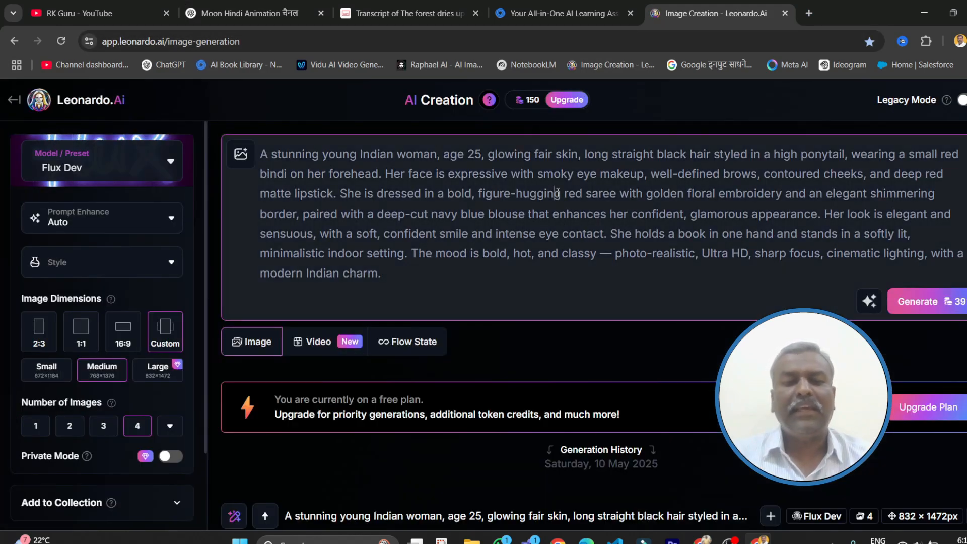
key("ctrl+a")
key("BackSpace")
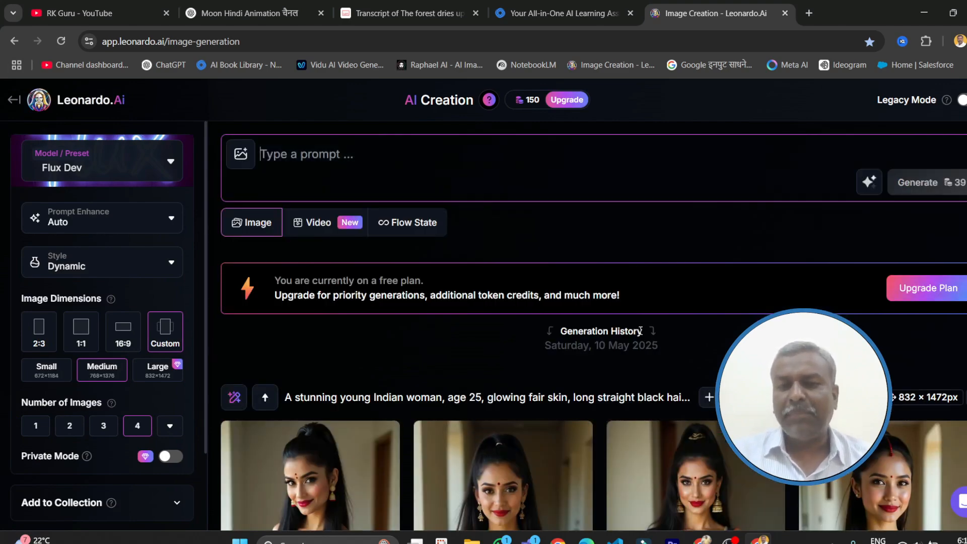
- Look over Leonardo.Ai's generation history and its available token balance
scroll(635, 302, "down", 3)
scroll(641, 336, "down", 6)
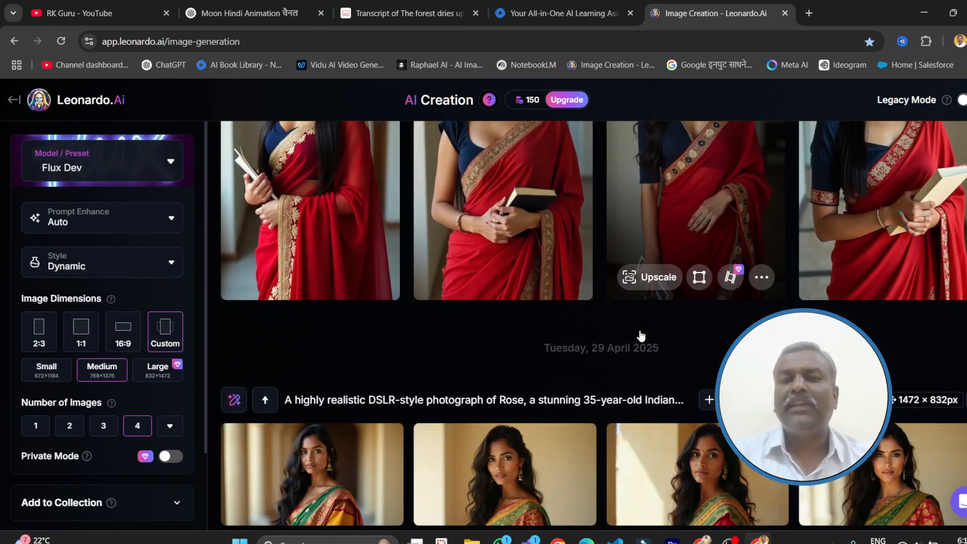
scroll(739, 296, "up", 9)
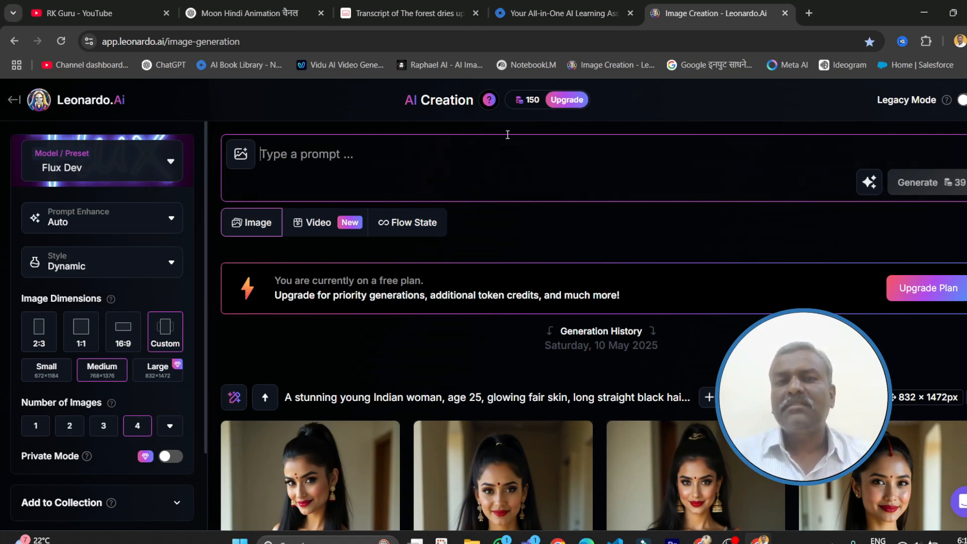
left_click(525, 101)
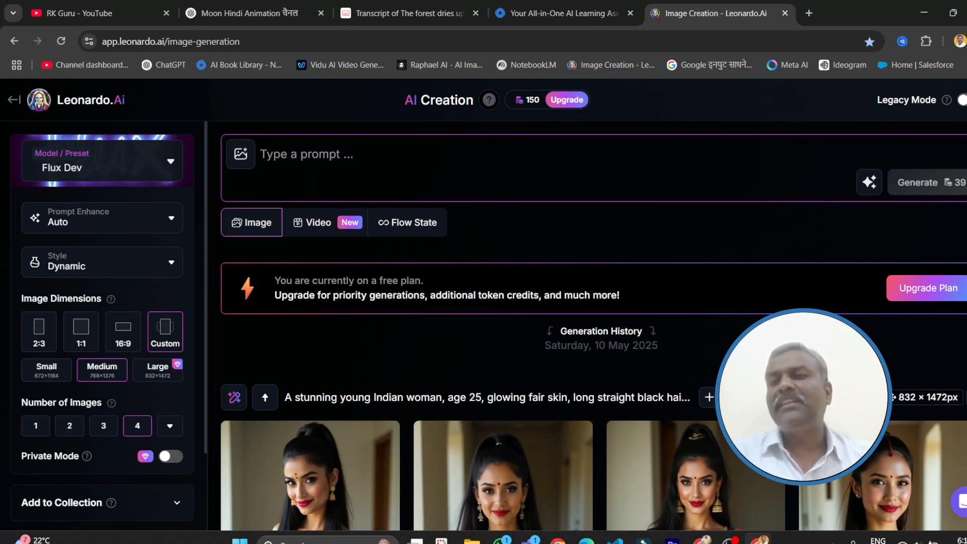
left_click(653, 140)
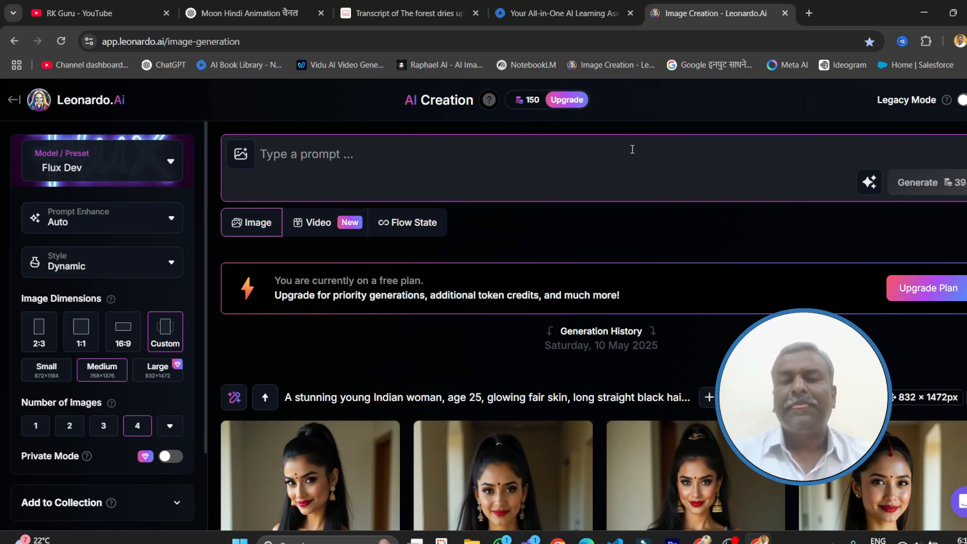
- Open Microsoft Designer's text-to-image creator from a new browser tab and check its description field and AI credits
left_click(810, 14)
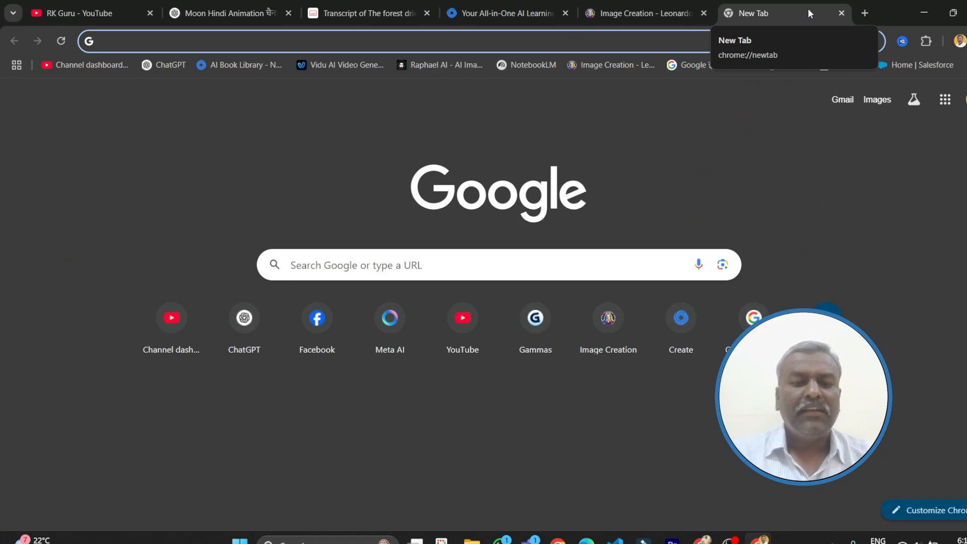
type("des")
key("Return")
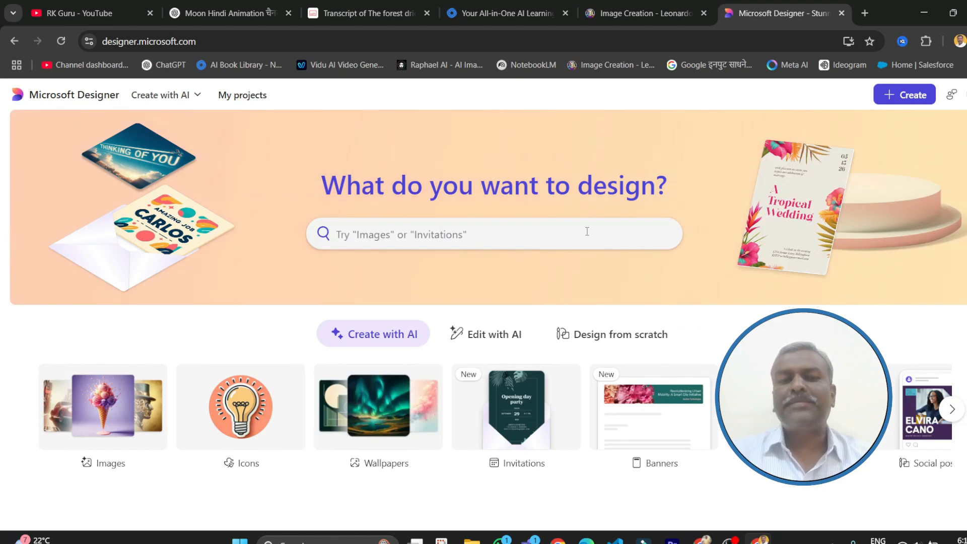
left_click(92, 415)
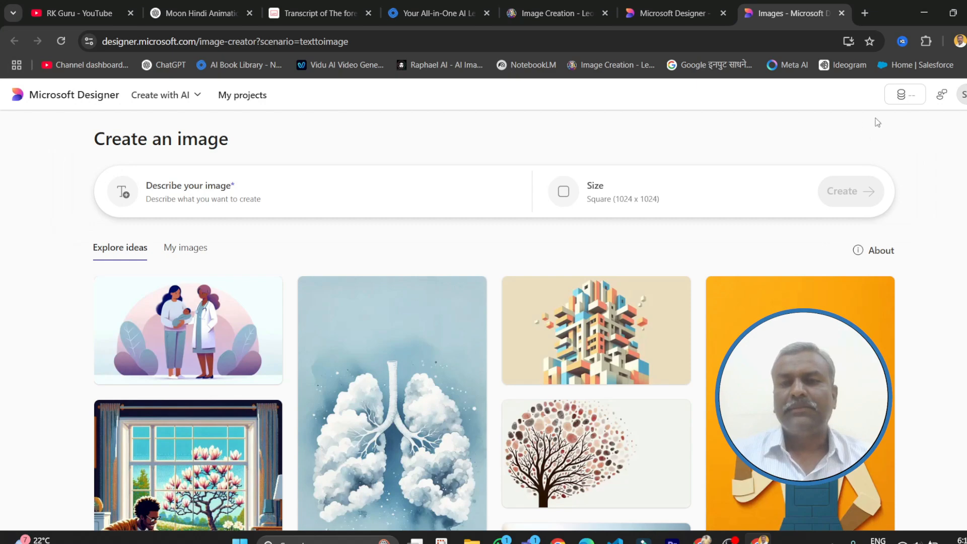
left_click(417, 208)
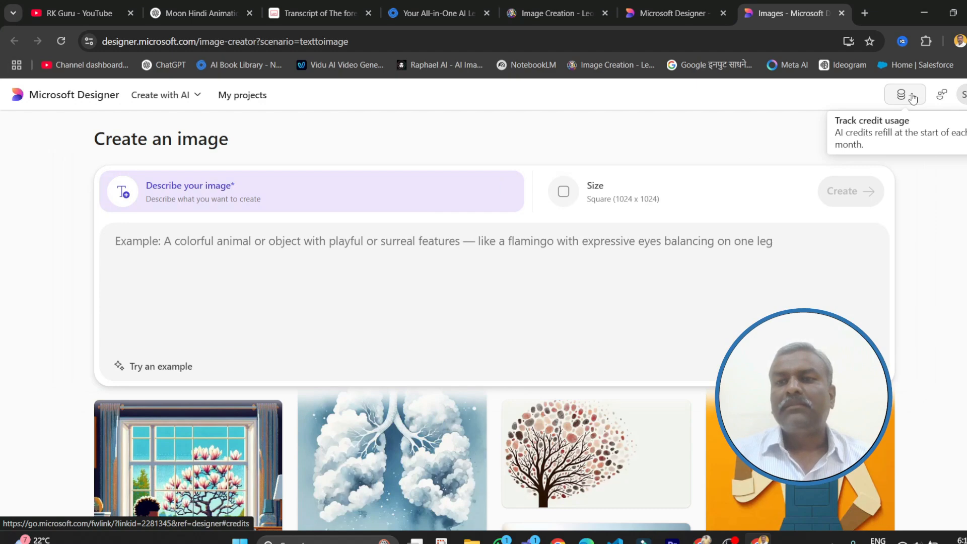
left_click_drag(866, 150, 875, 147)
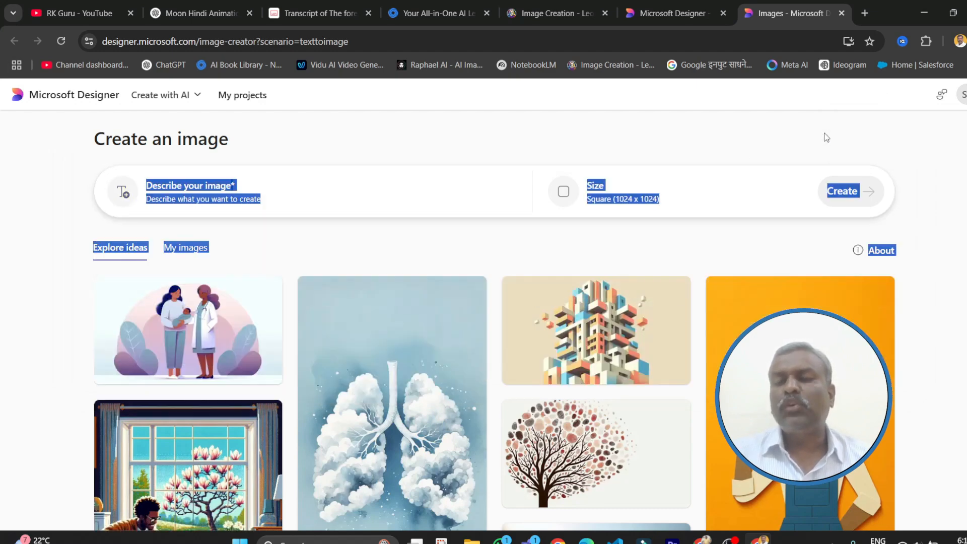
left_click(952, 189)
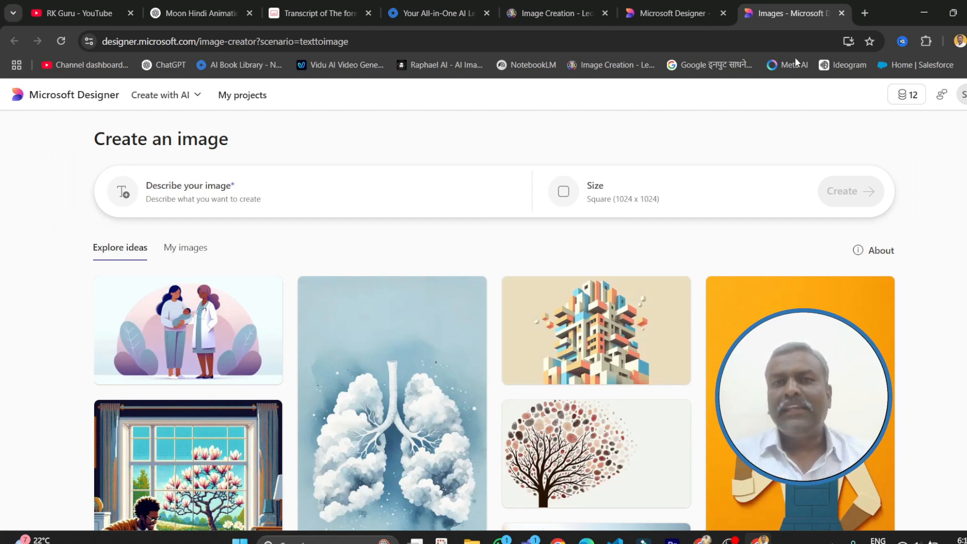
left_click(681, 12)
left_click(571, 11)
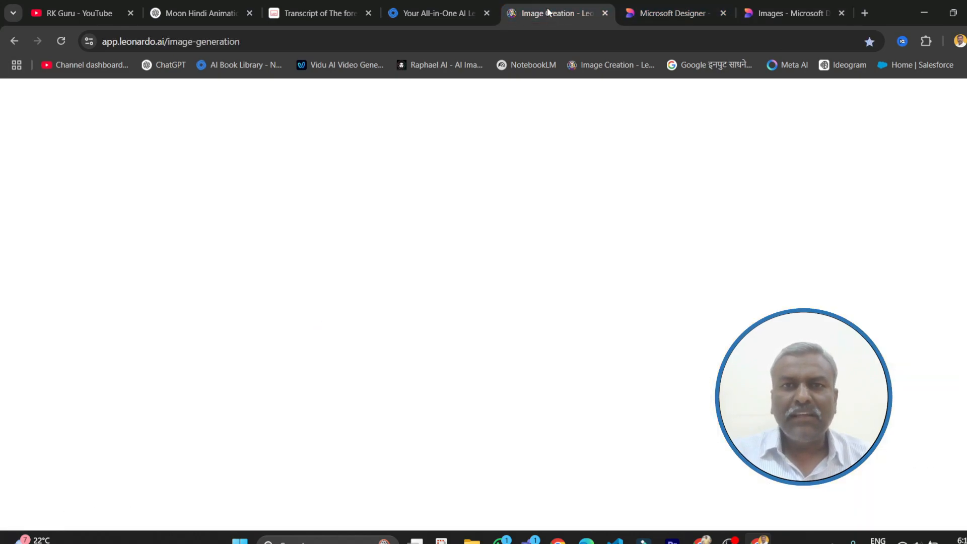
left_click(664, 19)
left_click(579, 9)
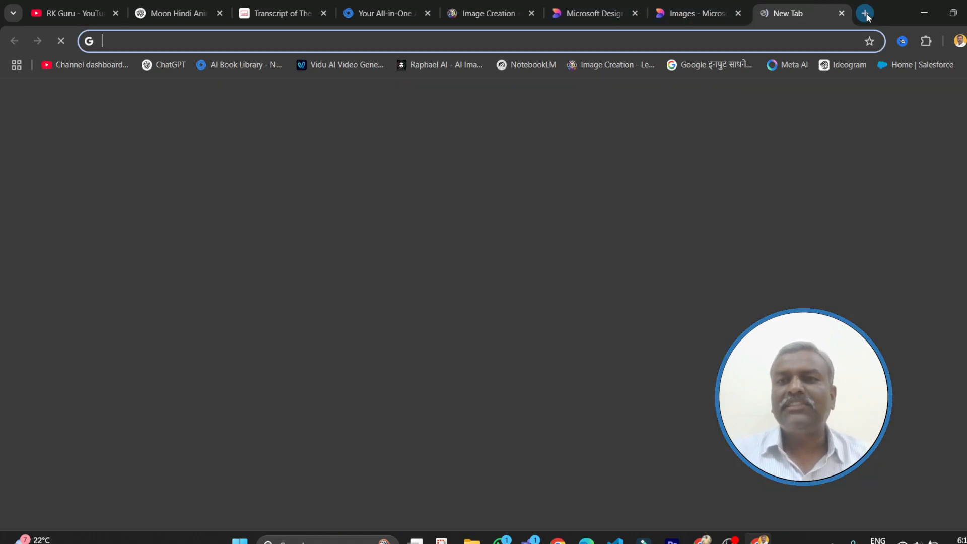
- Open the Ideogram and Raphael AI image generators, each in its own new browser tab
left_click(865, 13)
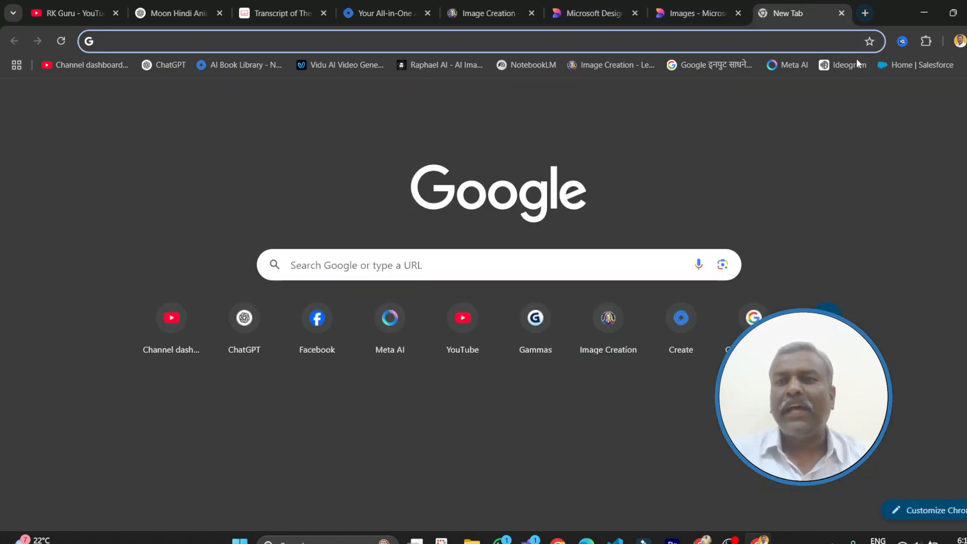
left_click(849, 64)
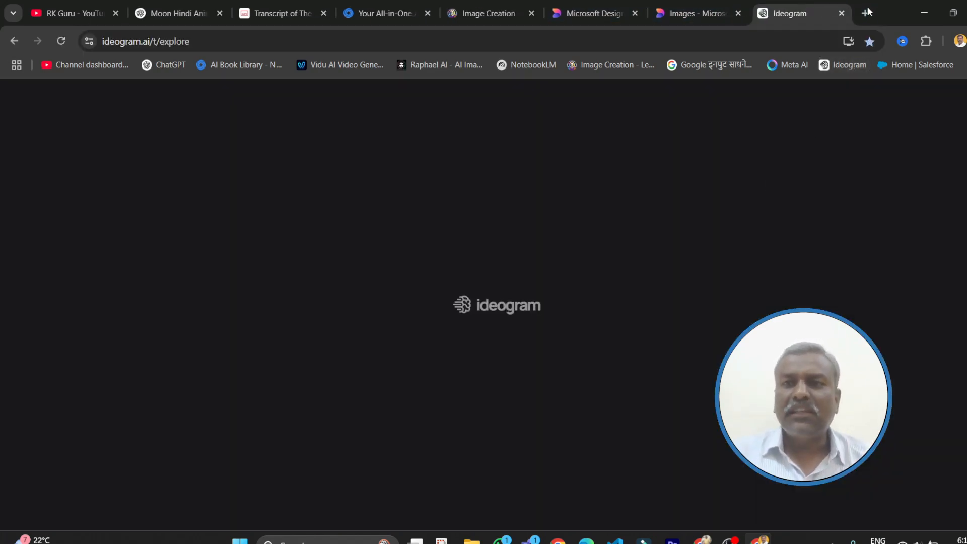
left_click(866, 13)
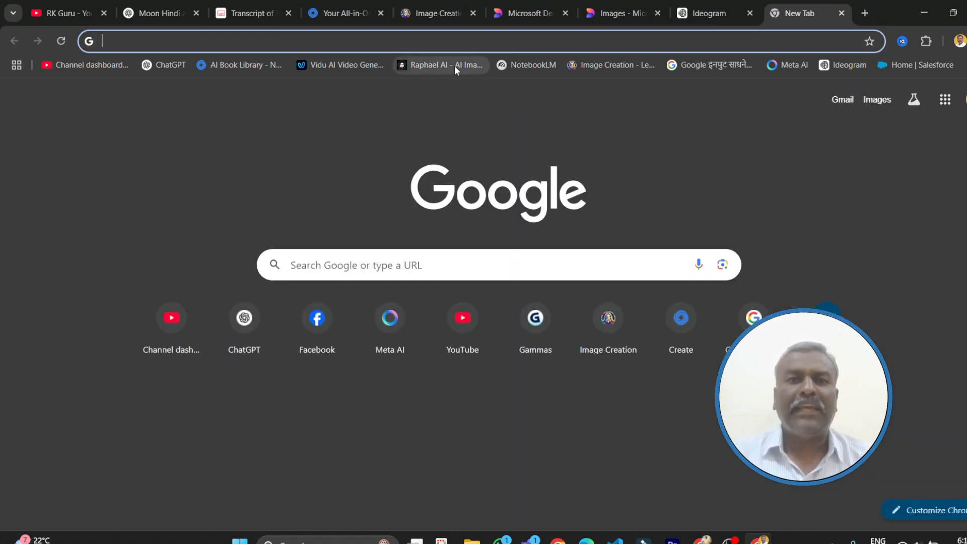
left_click(455, 65)
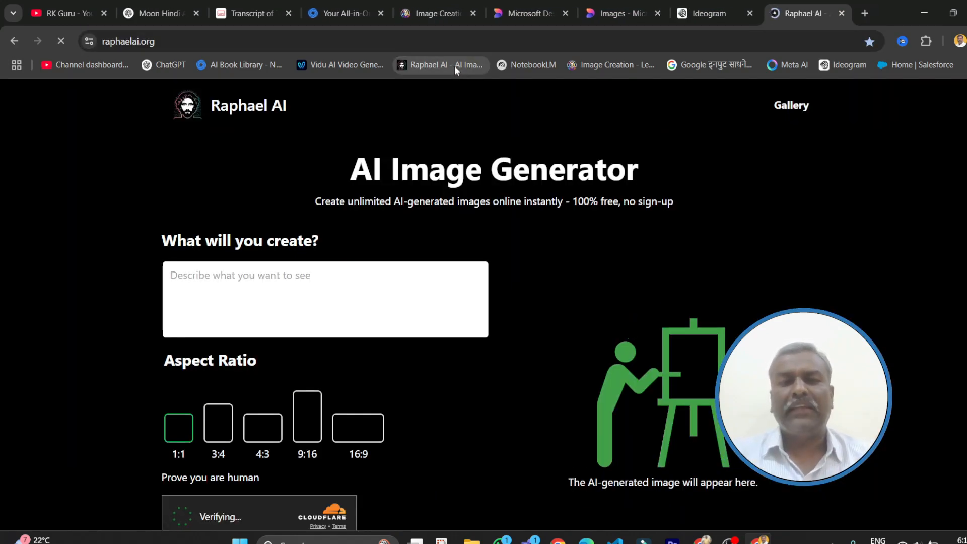
- Open the Meta AI website, meta.ai, in another new browser tab
left_click(864, 14)
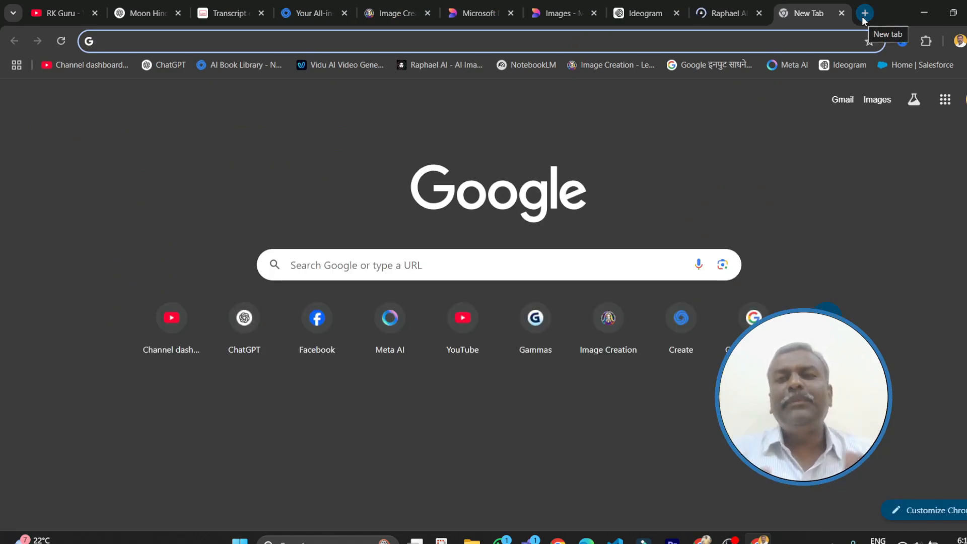
type("meta")
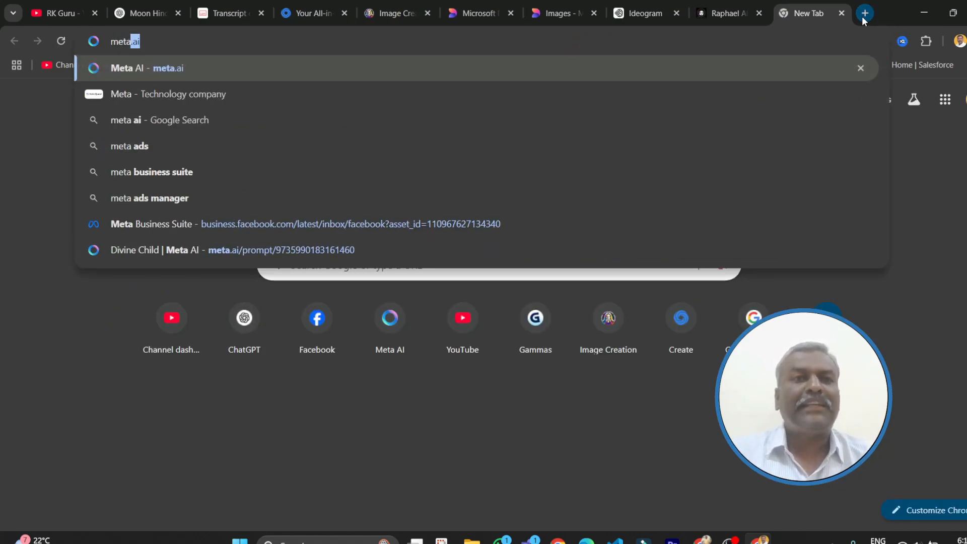
key("Return")
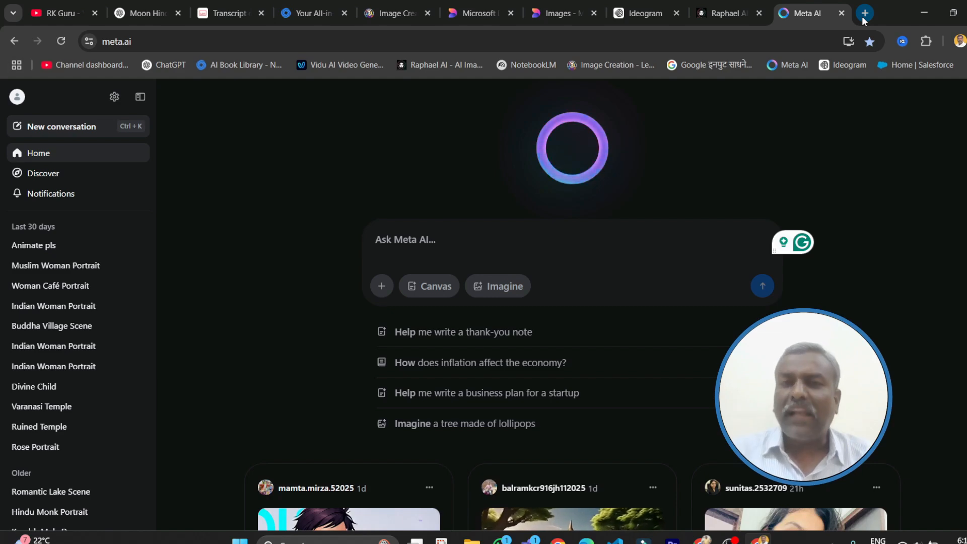
- Copy the full Scene 1 rooster prompt text from the ChatGPT conversation
left_click(553, 15)
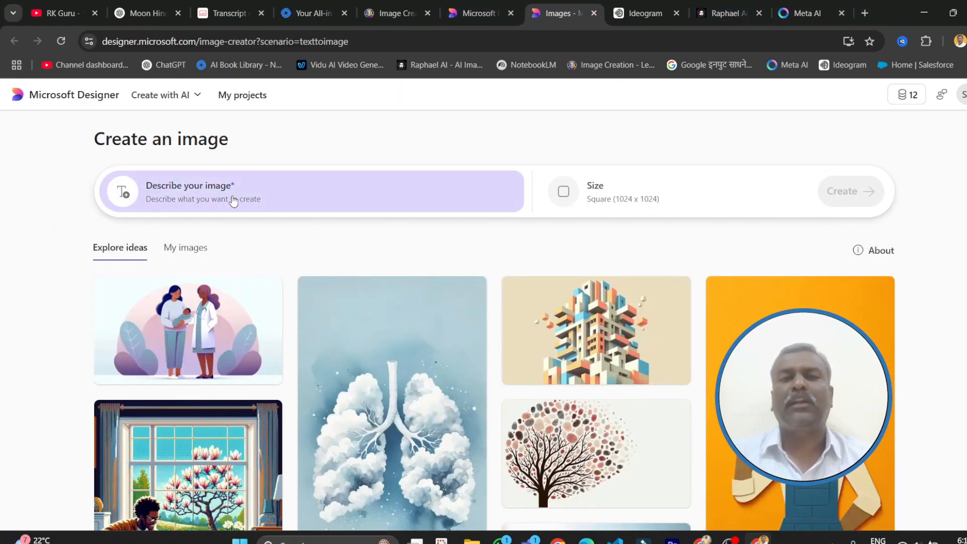
left_click(146, 14)
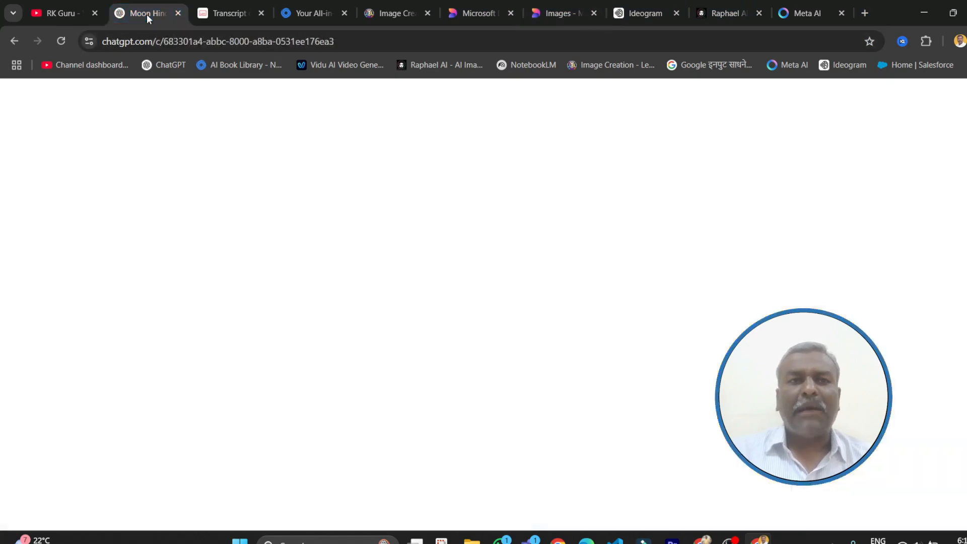
scroll(390, 218, "up", 20)
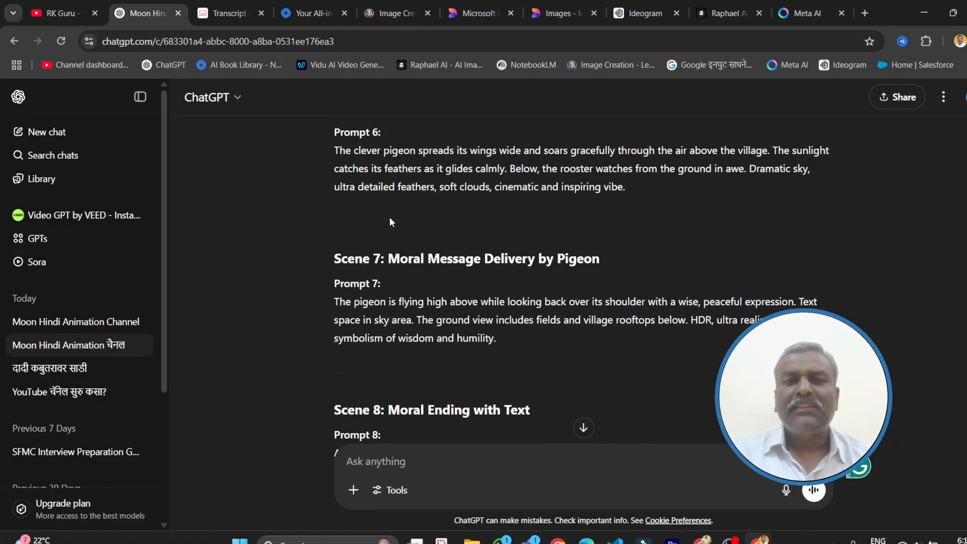
scroll(390, 217, "up", 1)
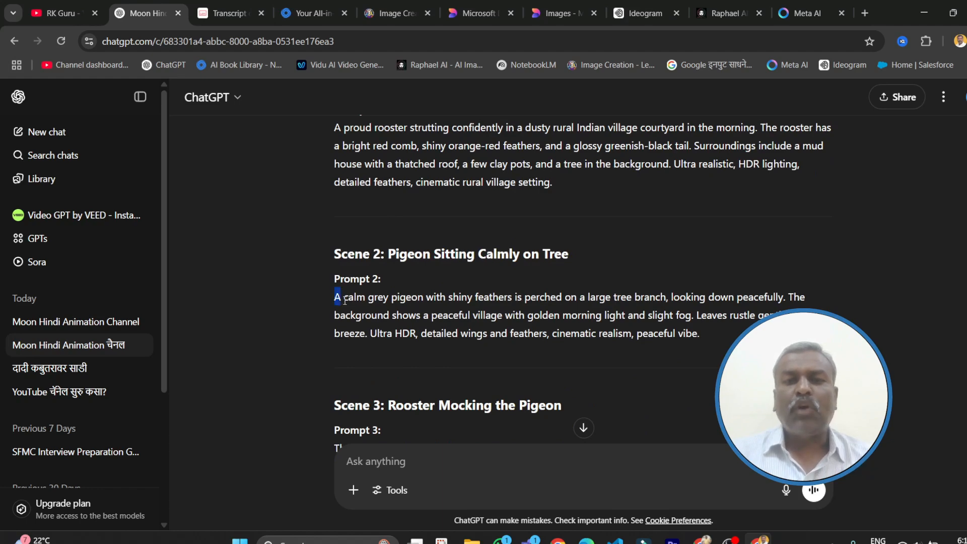
left_click_drag(345, 301, 377, 303)
left_click(488, 276)
scroll(488, 277, "up", 4)
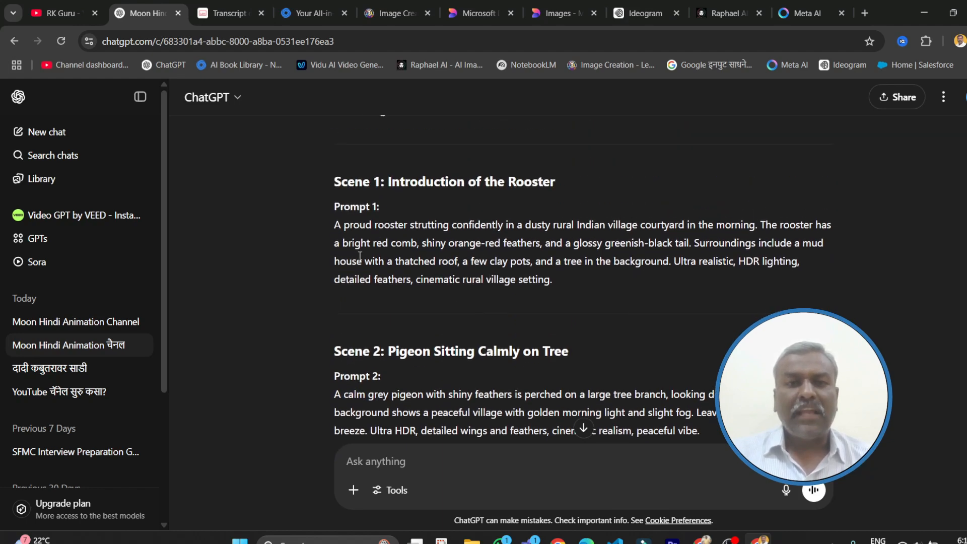
left_click_drag(338, 226, 581, 282)
key("ctrl+c")
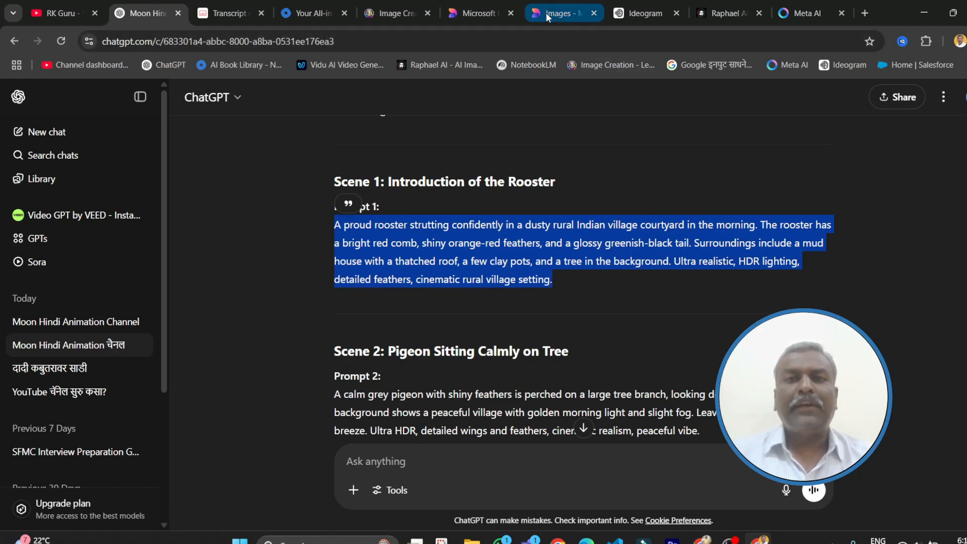
- Paste the Scene 1 rooster prompt into the image description in Microsoft Designer's image creator
left_click(564, 13)
left_click(246, 210)
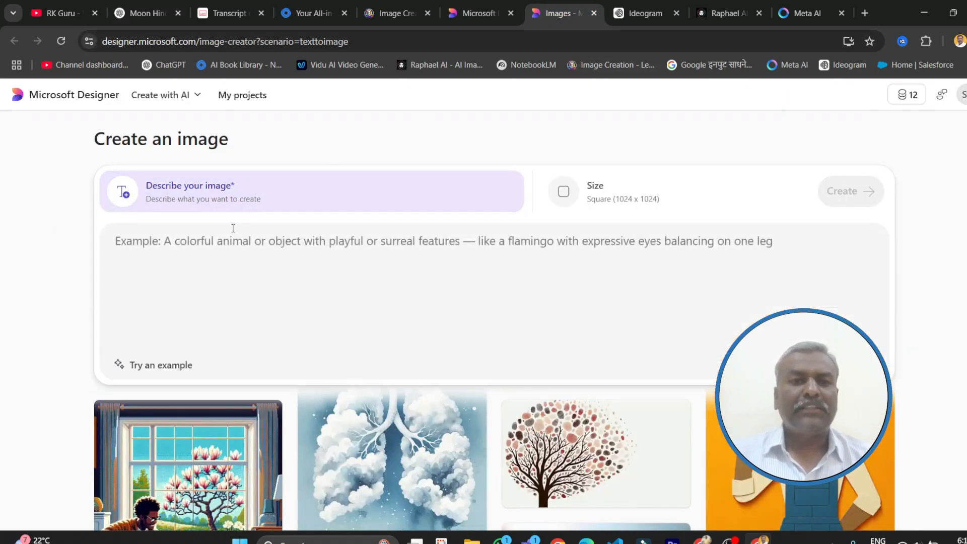
left_click(214, 249)
key("ctrl+v")
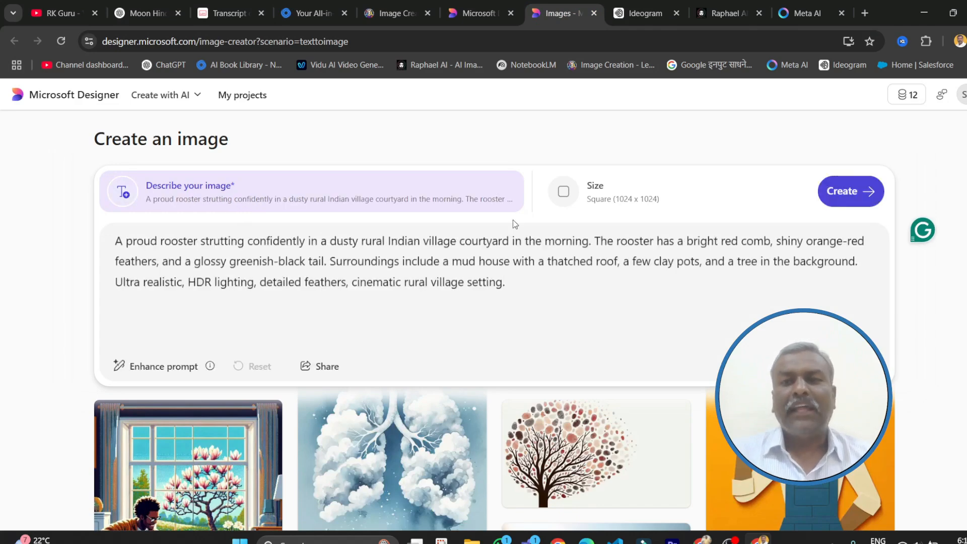
- Set the image size to Portrait (1024 x 1792) and generate the Scene 1 rooster images
left_click(633, 204)
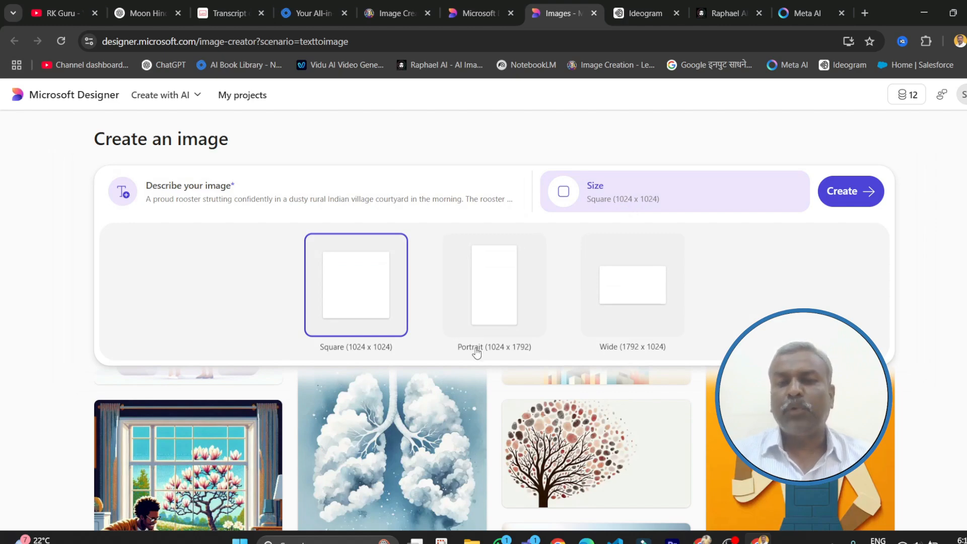
left_click(504, 310)
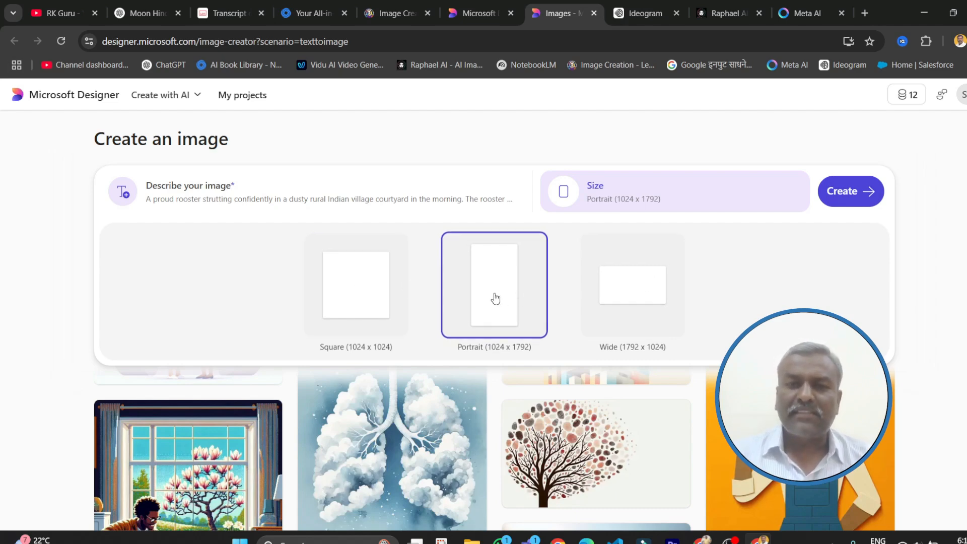
left_click(948, 316)
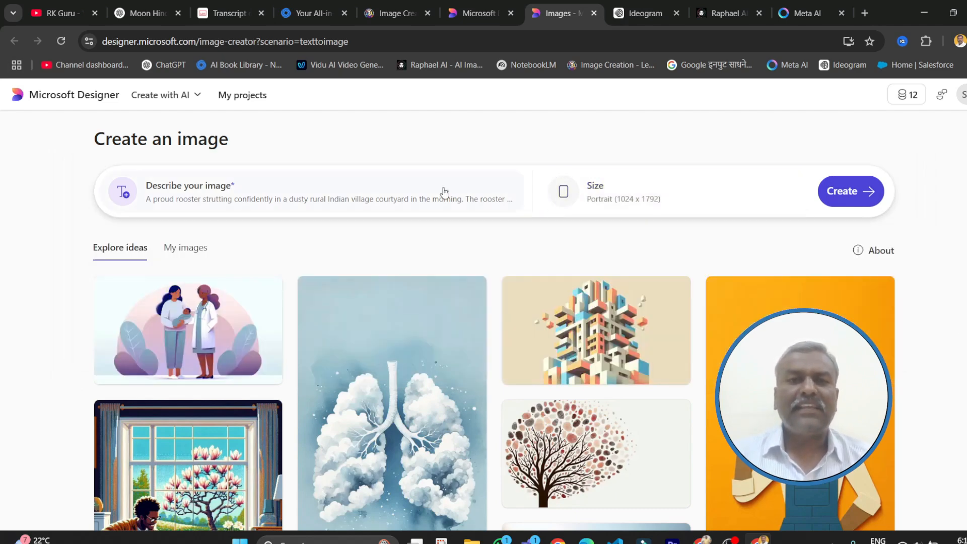
left_click(423, 196)
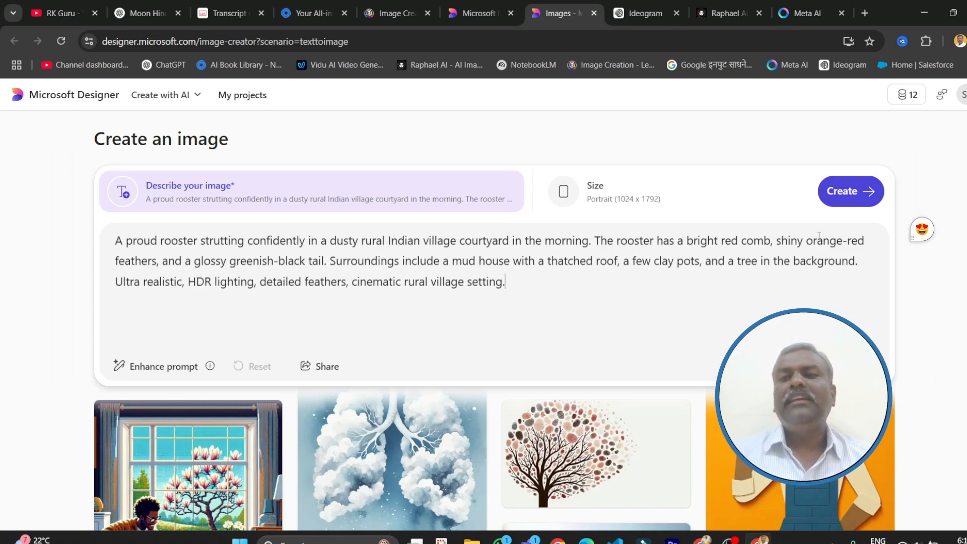
left_click(861, 196)
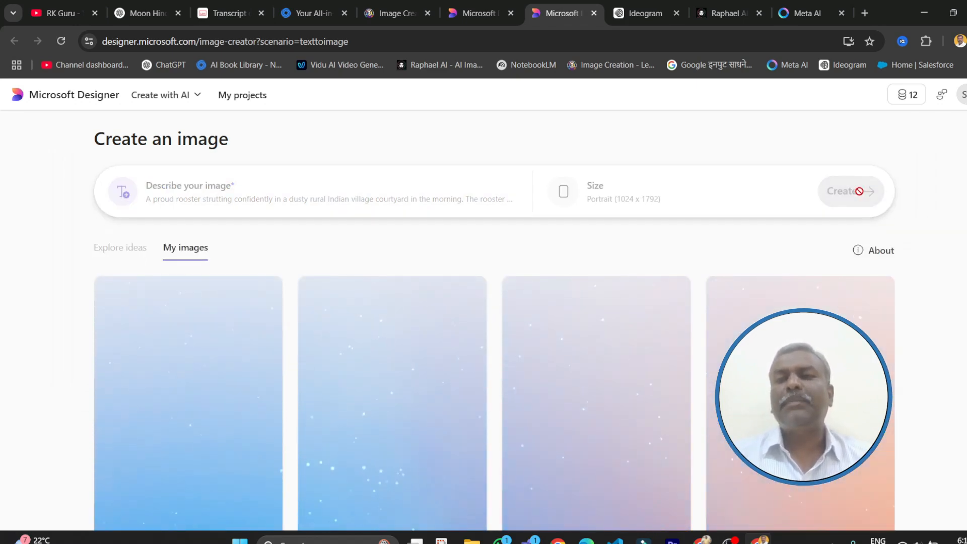
- Review the generated rooster images and download the fourth one
scroll(930, 295, "down", 2)
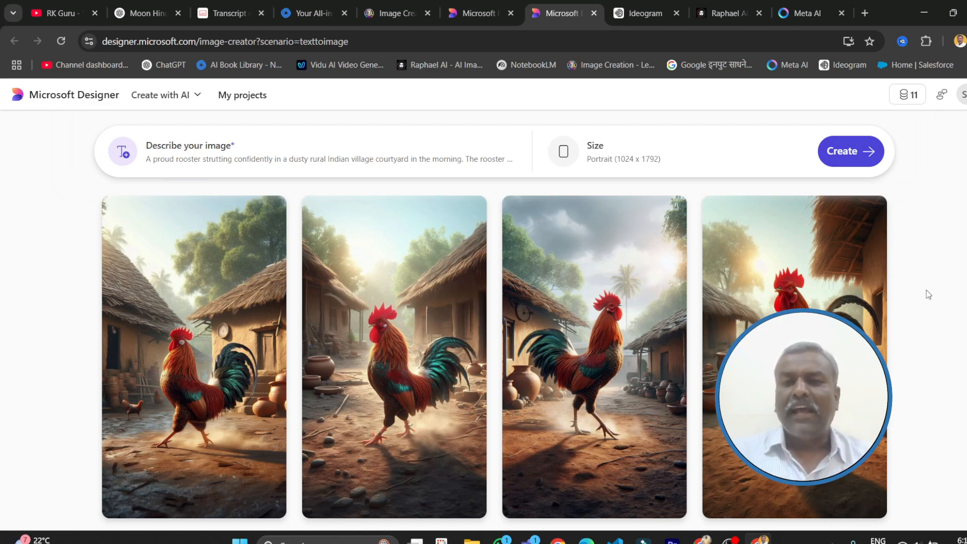
scroll(928, 294, "down", 2)
scroll(654, 277, "up", 2)
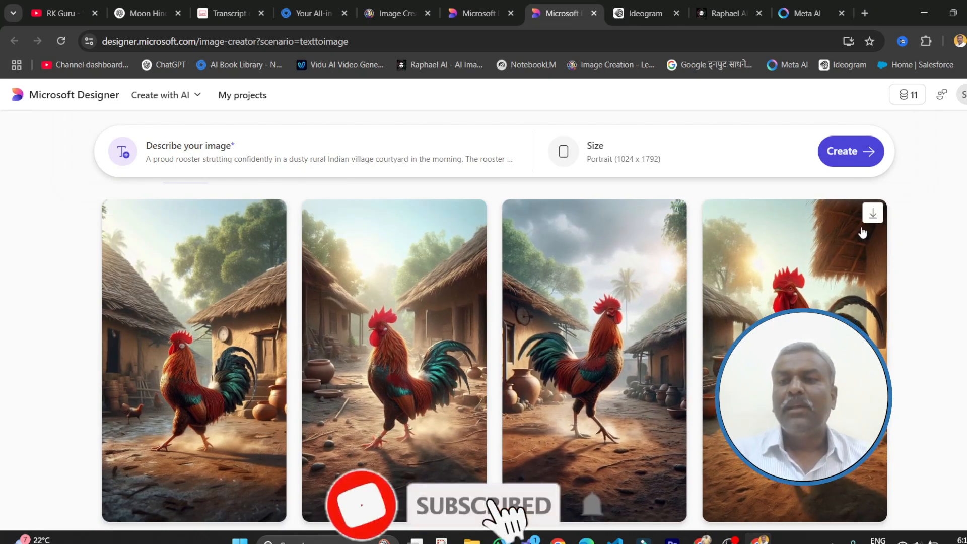
left_click(873, 213)
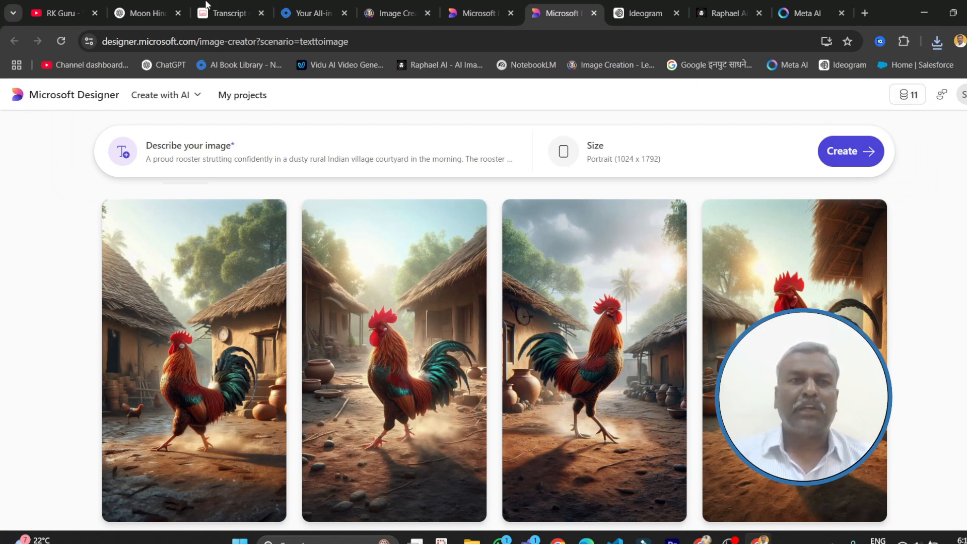
- Copy the full Scene 2 prompt about the calm grey pigeon from the ChatGPT conversation
left_click(146, 6)
scroll(401, 342, "down", 2)
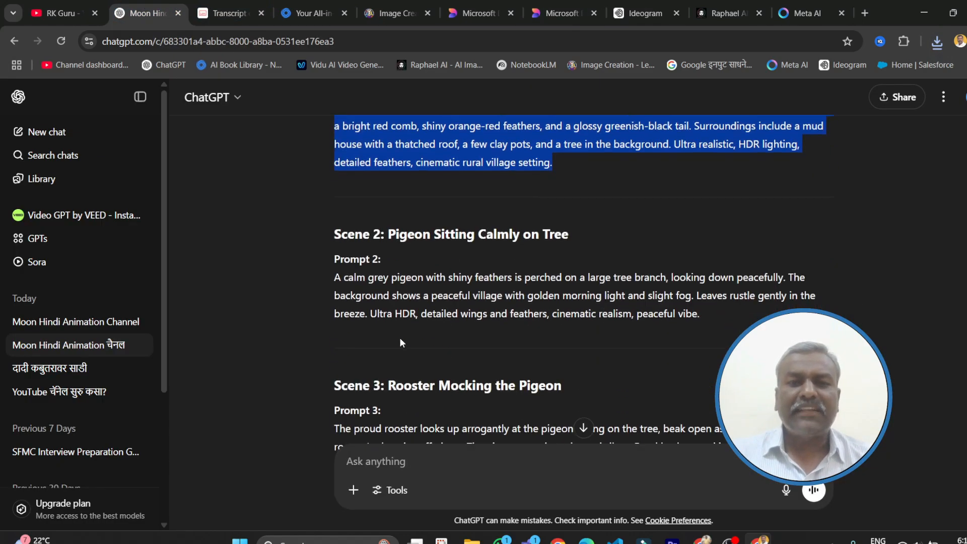
left_click_drag(336, 279, 715, 325)
key("ctrl+c")
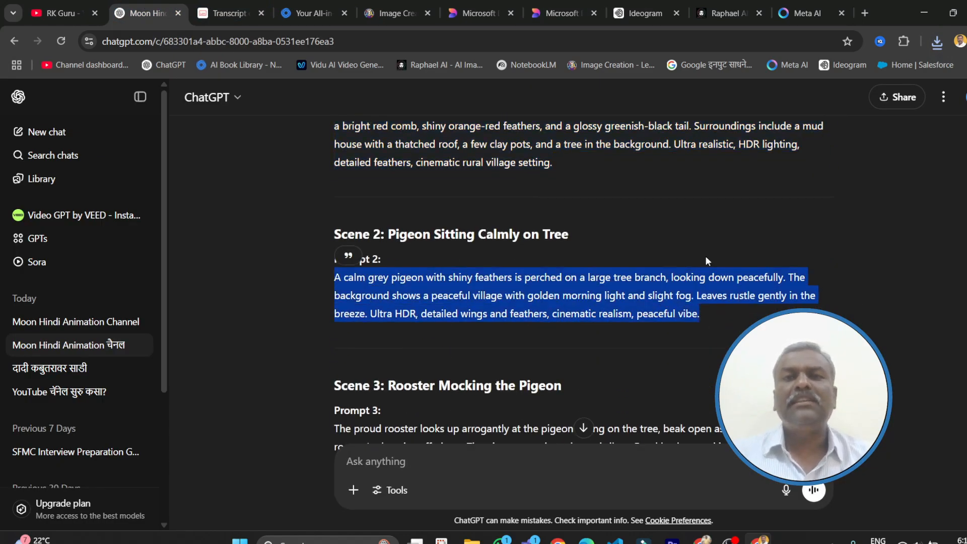
- Replace the description in Microsoft Designer with the copied Scene 2 pigeon prompt and generate the images
left_click(542, 14)
left_click(412, 152)
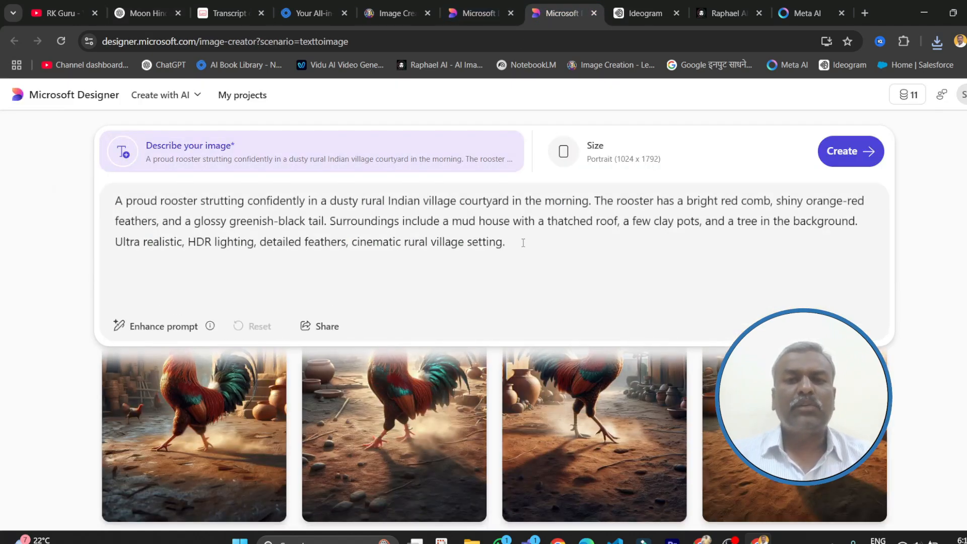
key("ctrl+a")
key("ctrl+v")
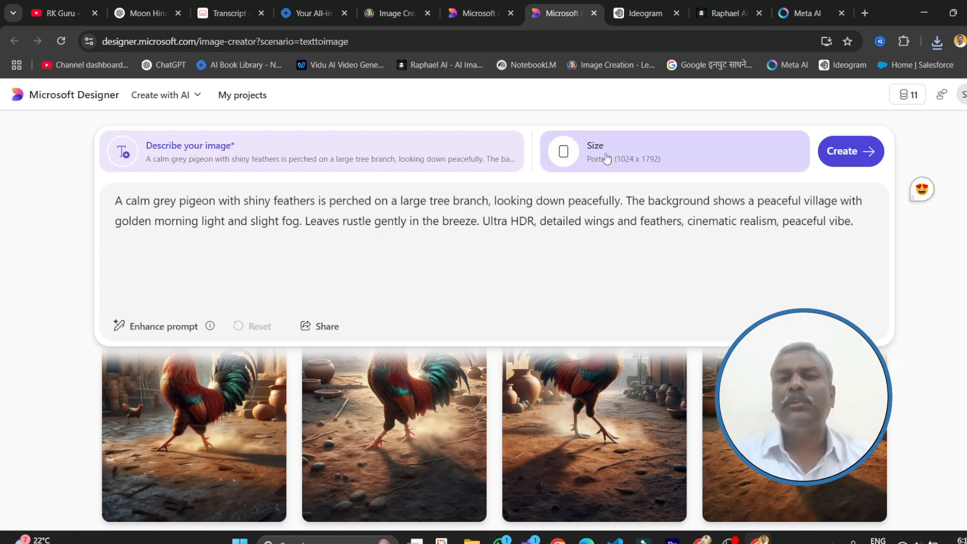
left_click(847, 159)
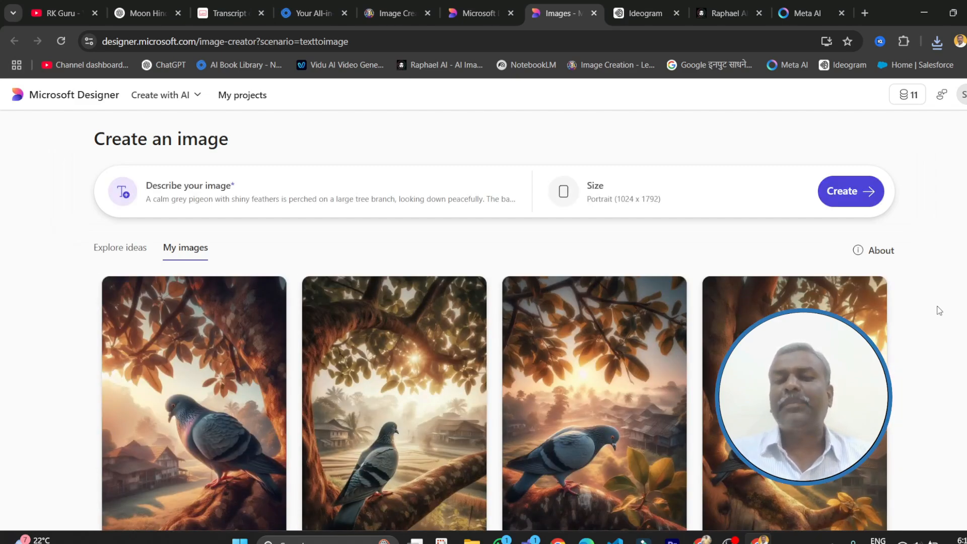
- Review the generated pigeon images and download the second one
scroll(940, 311, "down", 3)
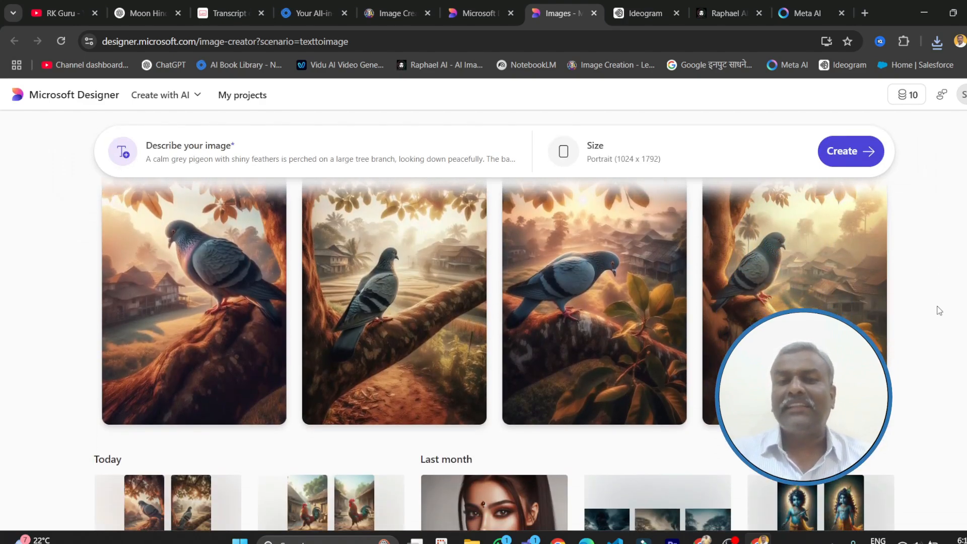
scroll(486, 280, "up", 1)
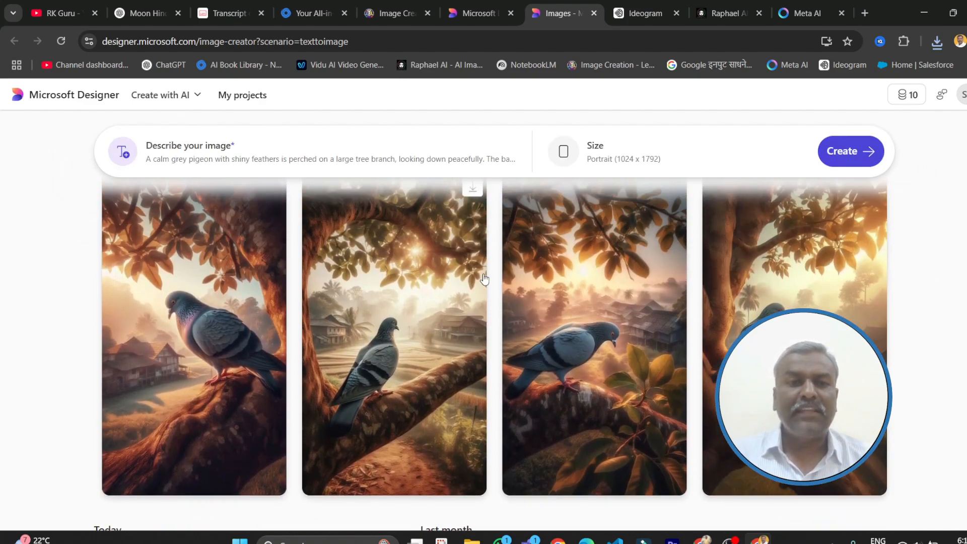
scroll(485, 279, "up", 1)
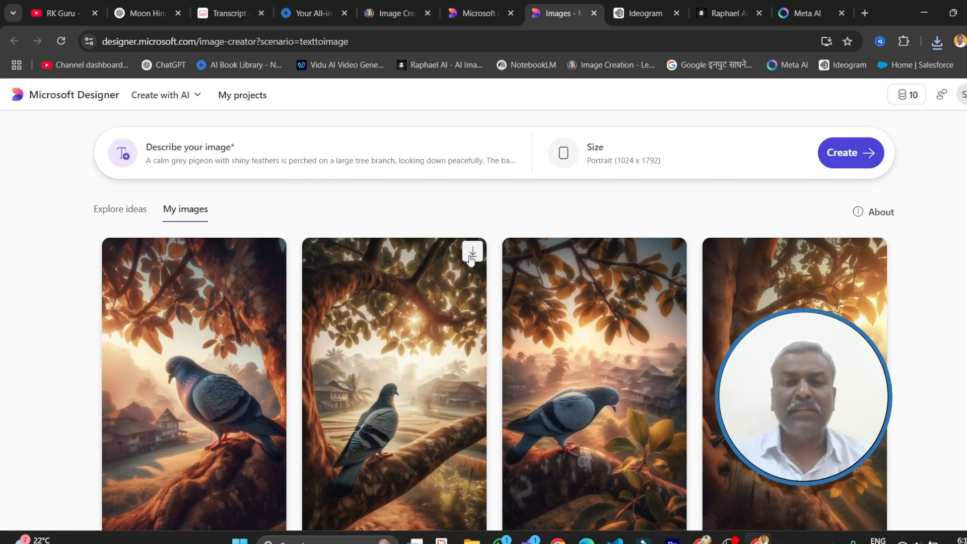
left_click(472, 254)
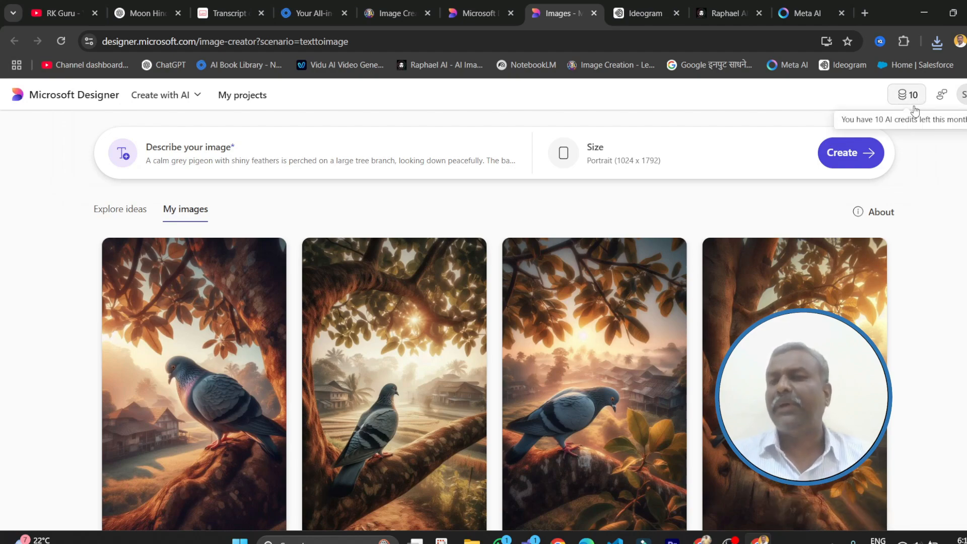
- Copy the full Scene 3 prompt about the rooster mocking the pigeon from the ChatGPT conversation
left_click(157, 13)
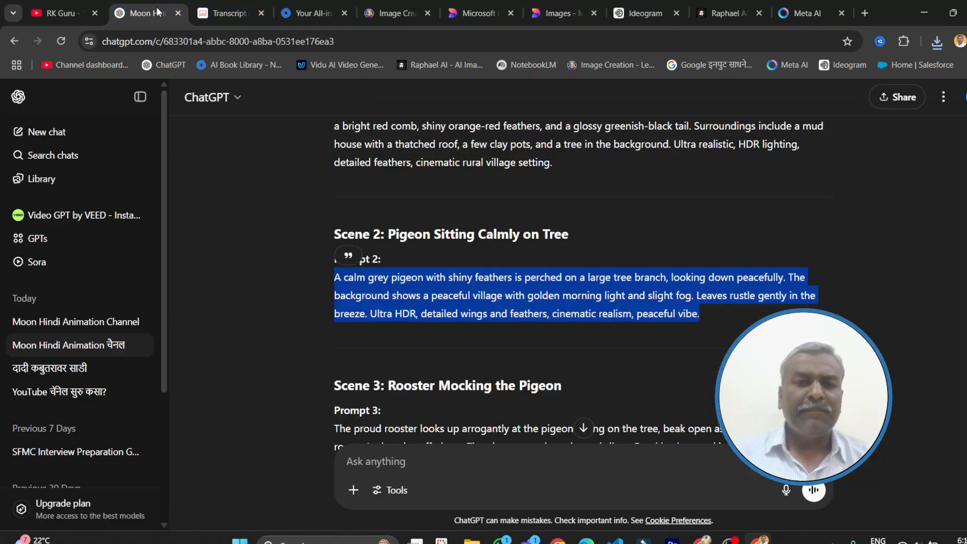
scroll(447, 352, "down", 3)
left_click_drag(336, 285, 817, 318)
key("ctrl+c")
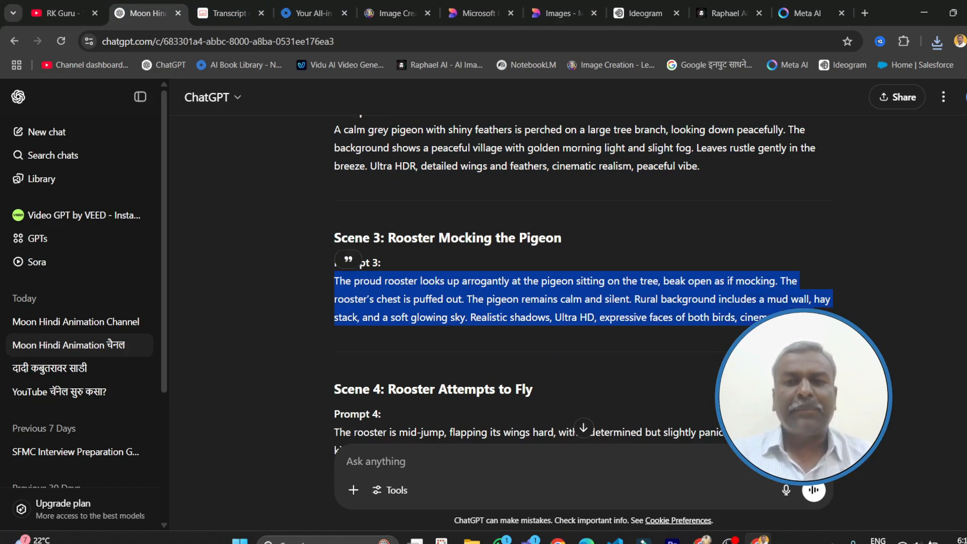
- Replace the description in Microsoft Designer with the copied Scene 3 rooster-mocking-pigeon prompt and generate the images
left_click(540, 13)
left_click(347, 167)
left_click(293, 226)
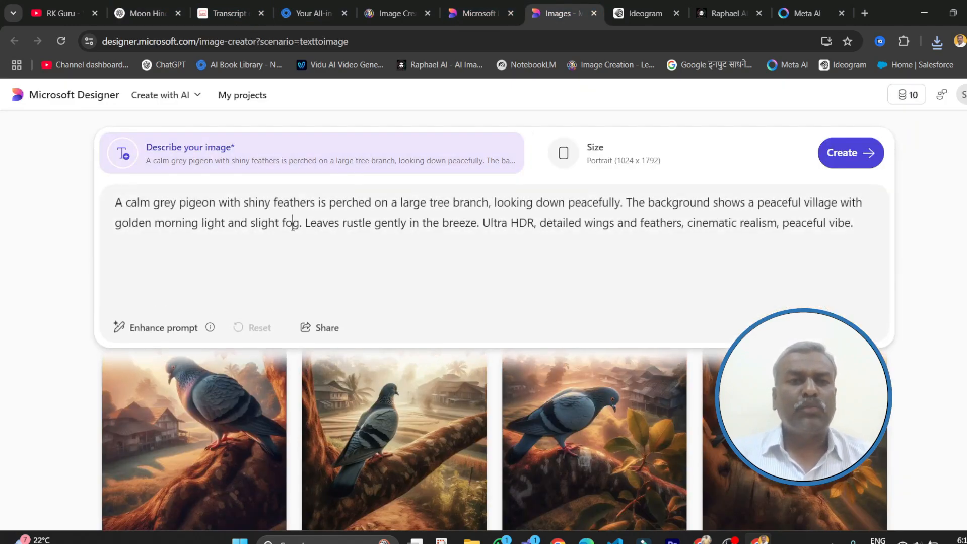
key("ctrl+a")
key("ctrl+v")
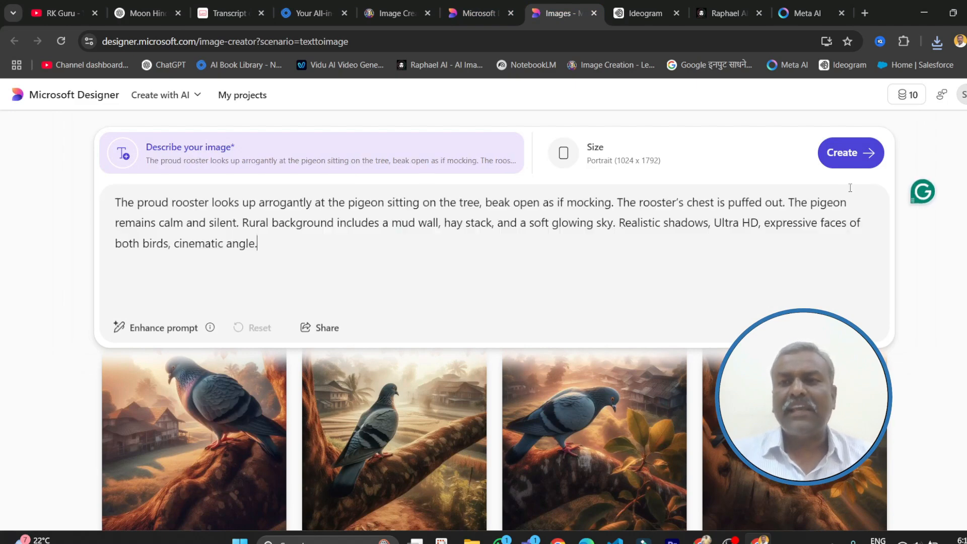
left_click(849, 158)
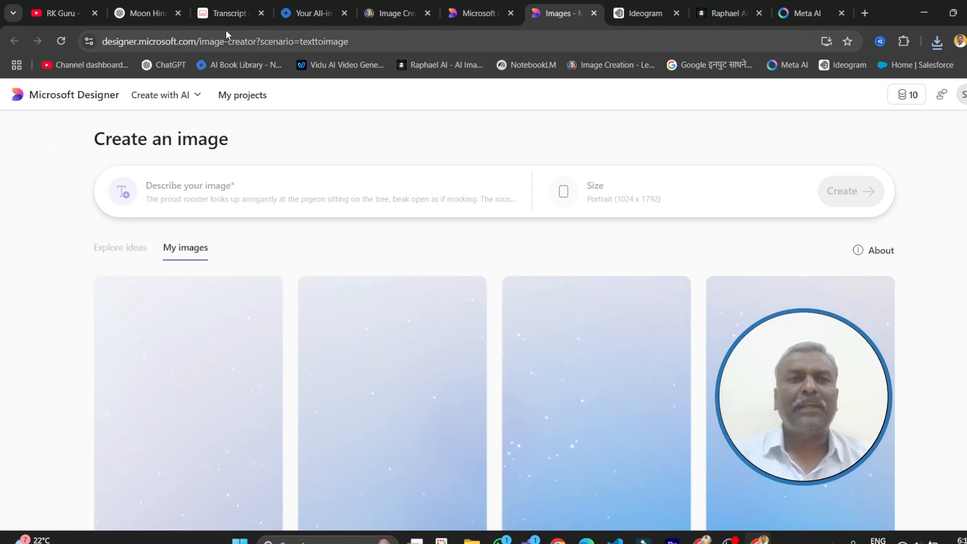
- Ask ChatGPT for a voice-over script with "mujhe isaka voice over banana hai script dedo jo main direct paste kar saku"
left_click(134, 10)
left_click(431, 457)
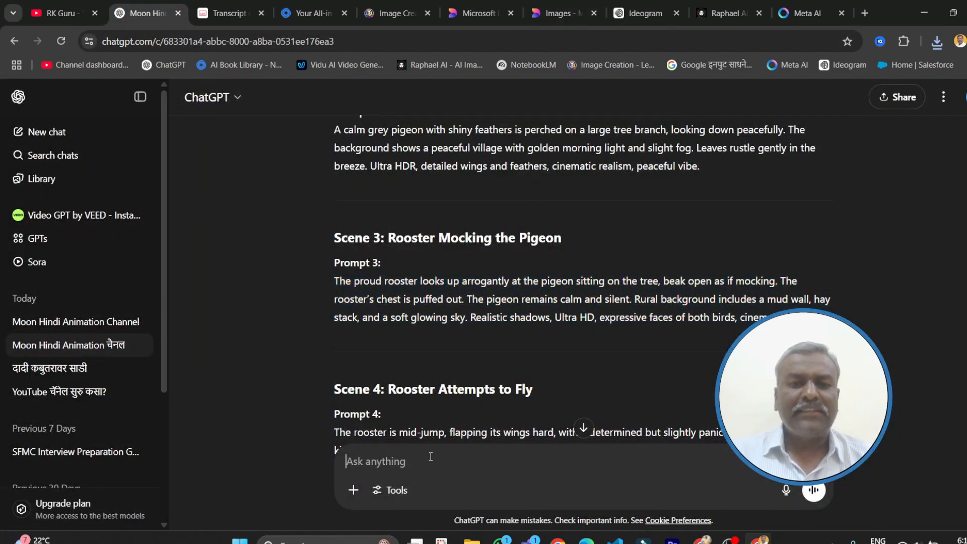
type("mu")
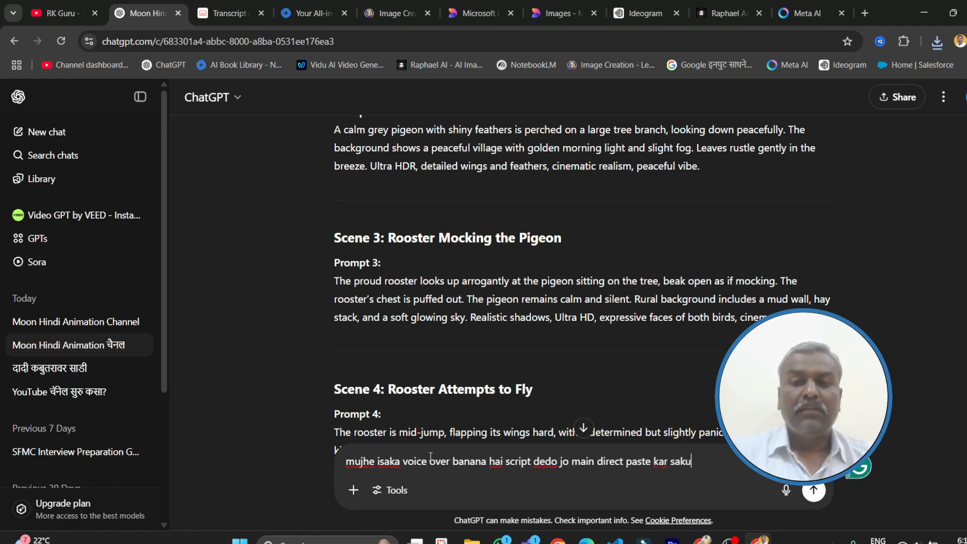
key("Return")
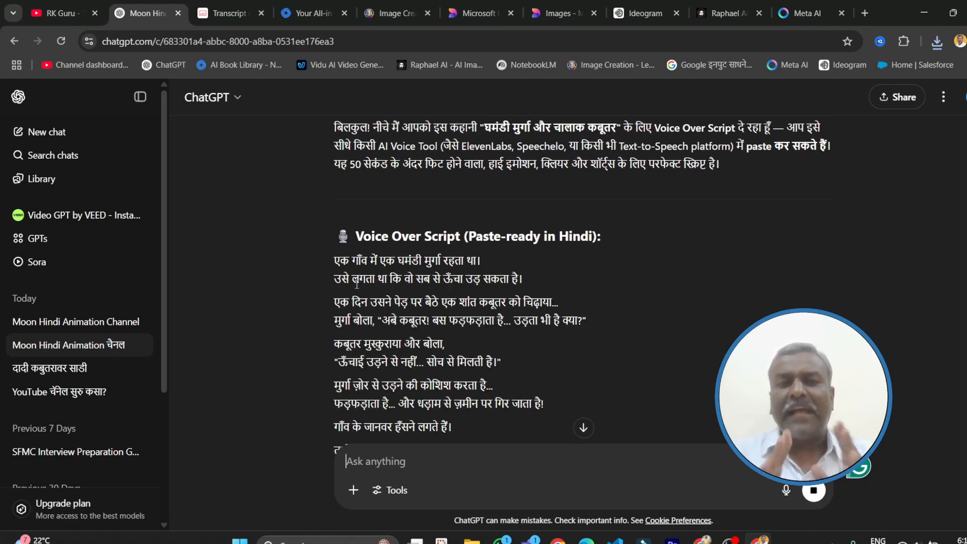
- Copy the complete Hindi voice-over script from ChatGPT's reply, from its opening line through the closing सीख lines
scroll(487, 218, "down", 4)
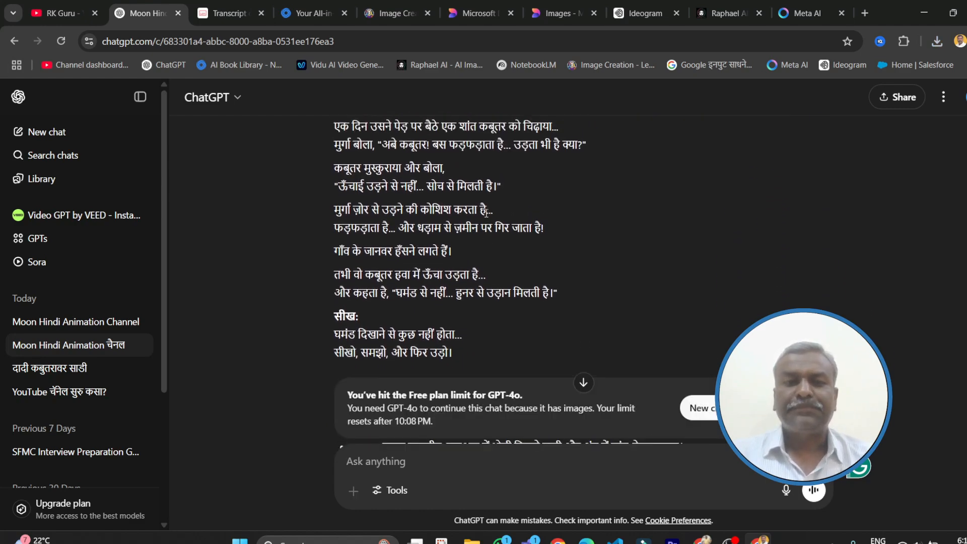
scroll(356, 149, "up", 2)
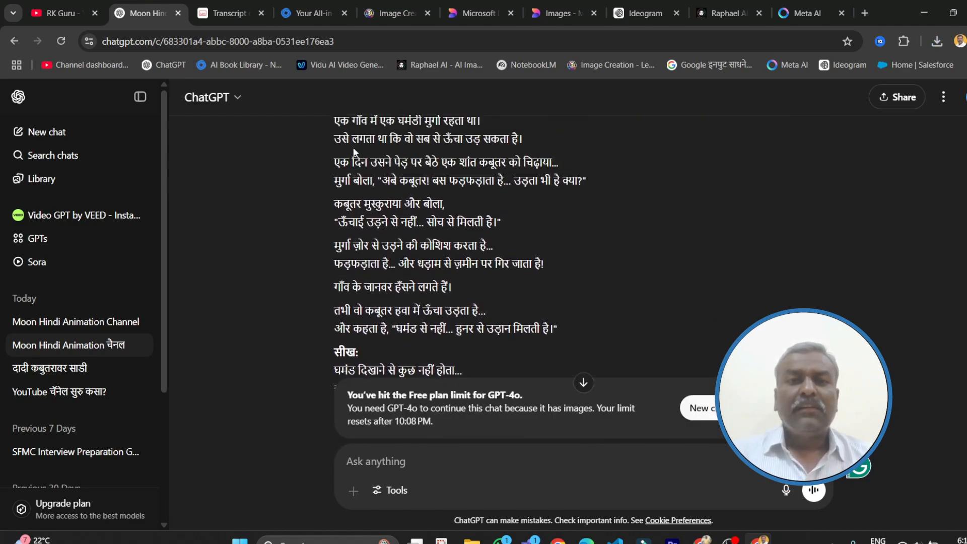
left_click_drag(337, 179, 541, 368)
key("ctrl+c")
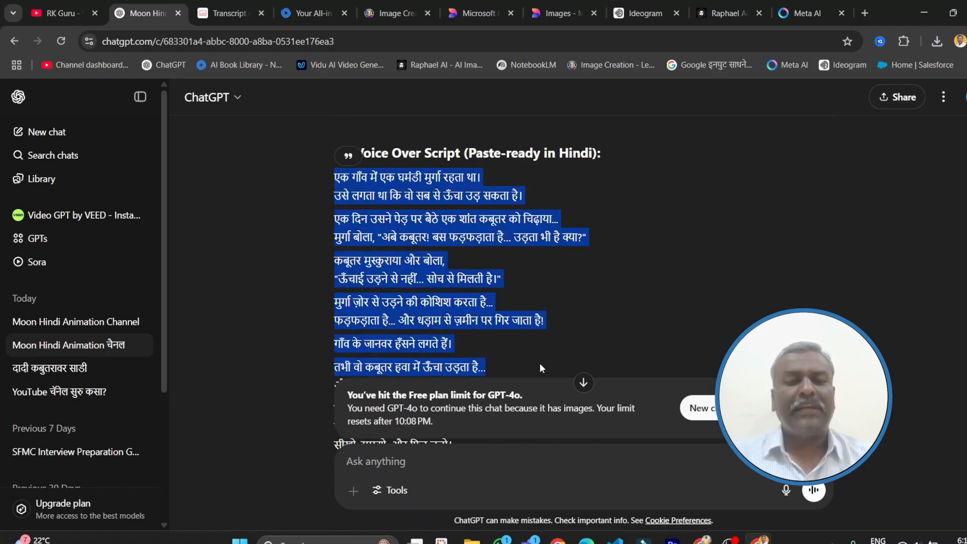
scroll(540, 363, "down", 4)
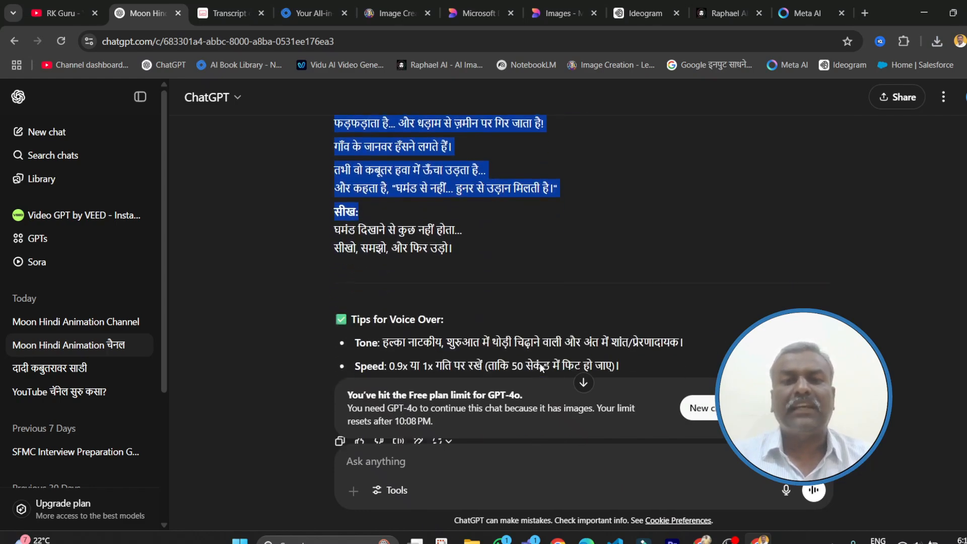
left_click_drag(358, 212, 453, 249)
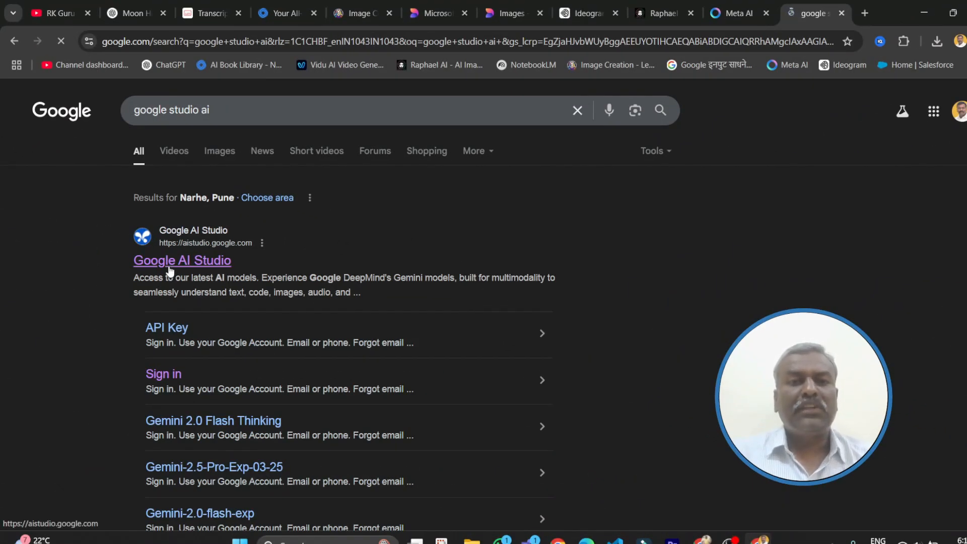
- Open Google AI Studio from a web search for "google studio ai" and start its native speech generation
left_click(170, 267)
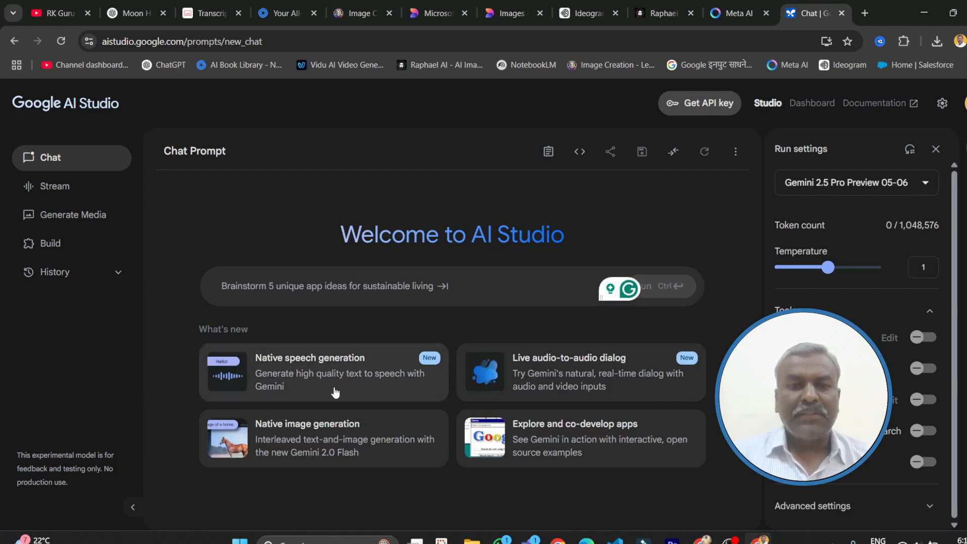
left_click(342, 367)
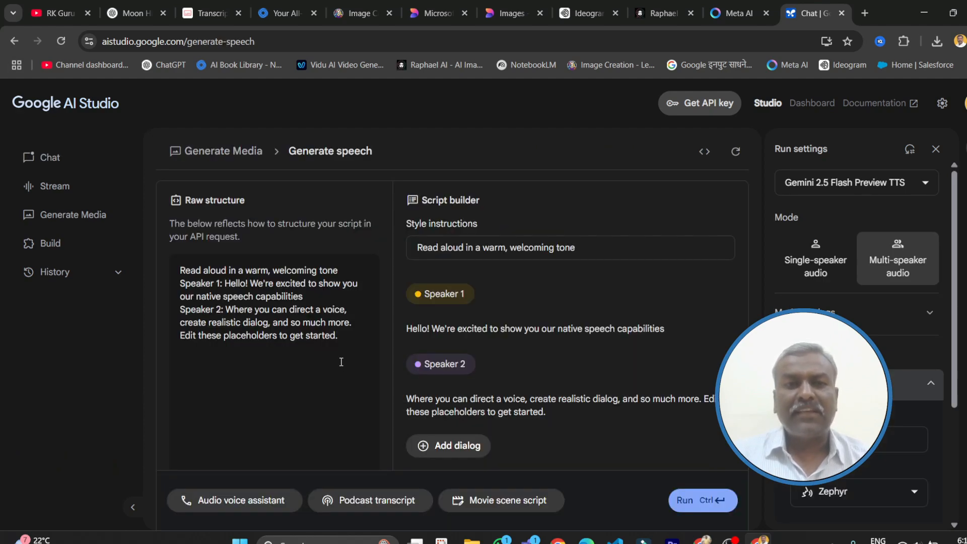
- Replace the sample speech script with the copied Hindi voice-over script and generate it as single-speaker audio
left_click(321, 335)
key("ctrl+a")
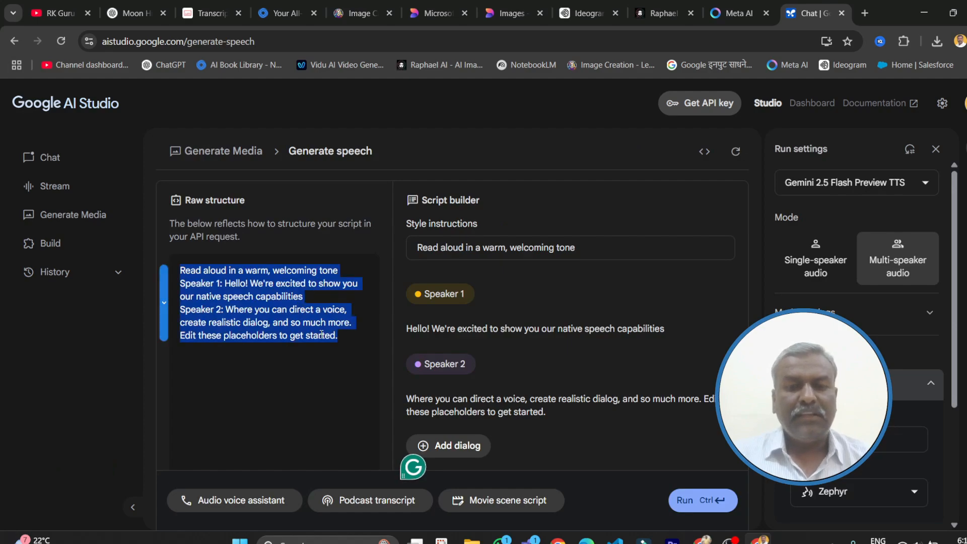
key("BackSpace")
key("ctrl+v")
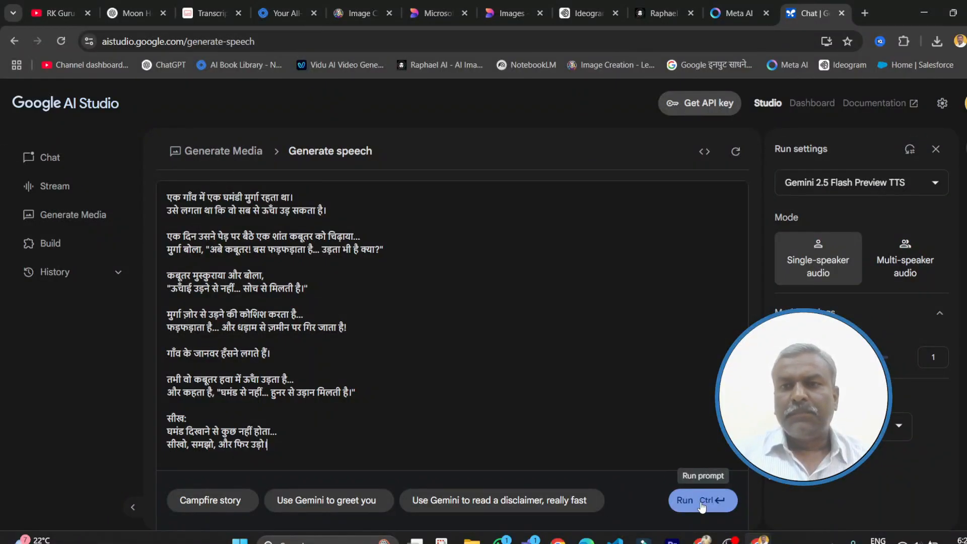
left_click(827, 273)
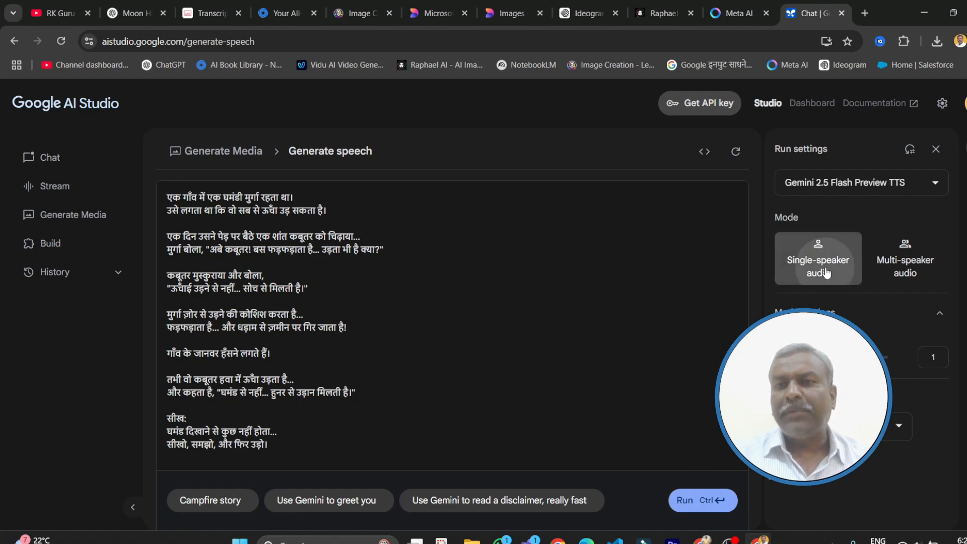
left_click(701, 502)
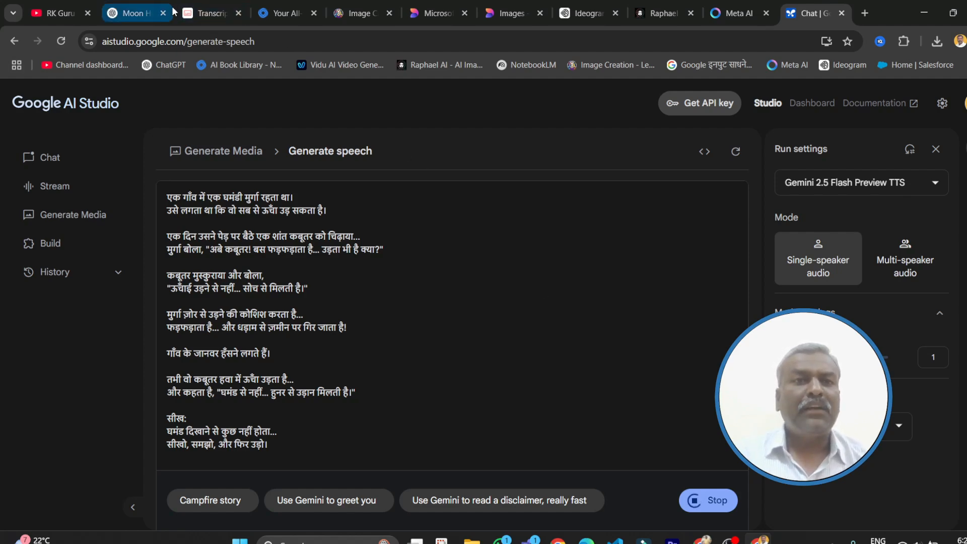
- Switch to Microsoft Designer, review the generated Scene 3 images and download the second and third ones
left_click(129, 13)
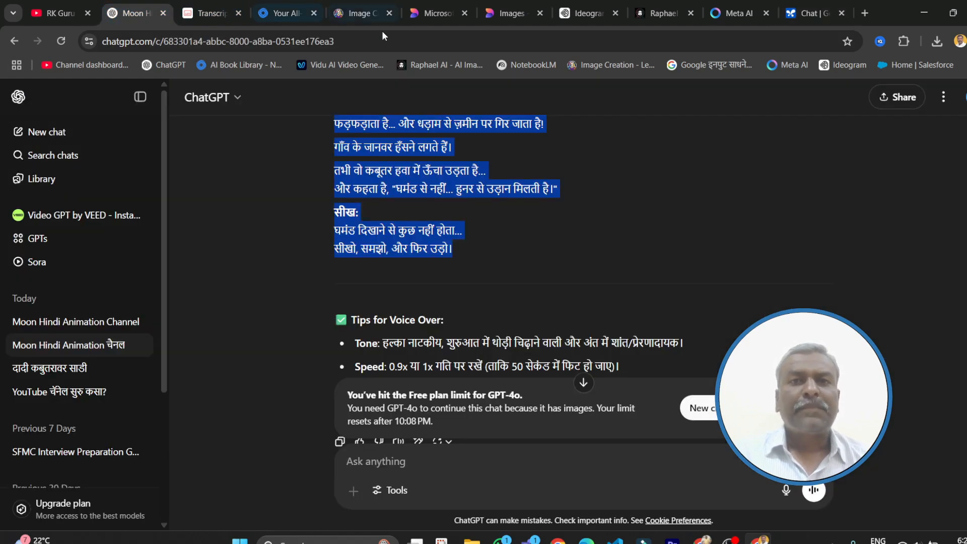
left_click(502, 20)
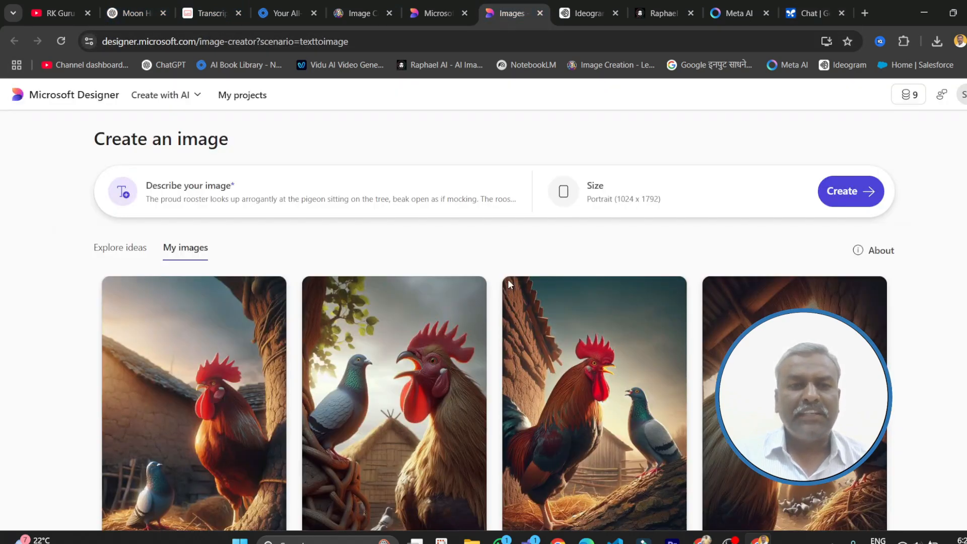
scroll(495, 333, "down", 3)
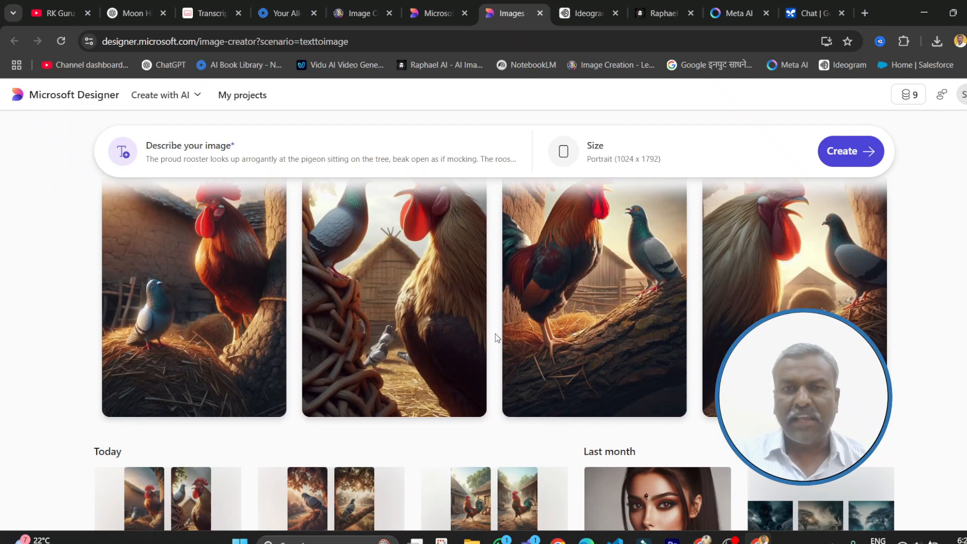
scroll(495, 333, "up", 3)
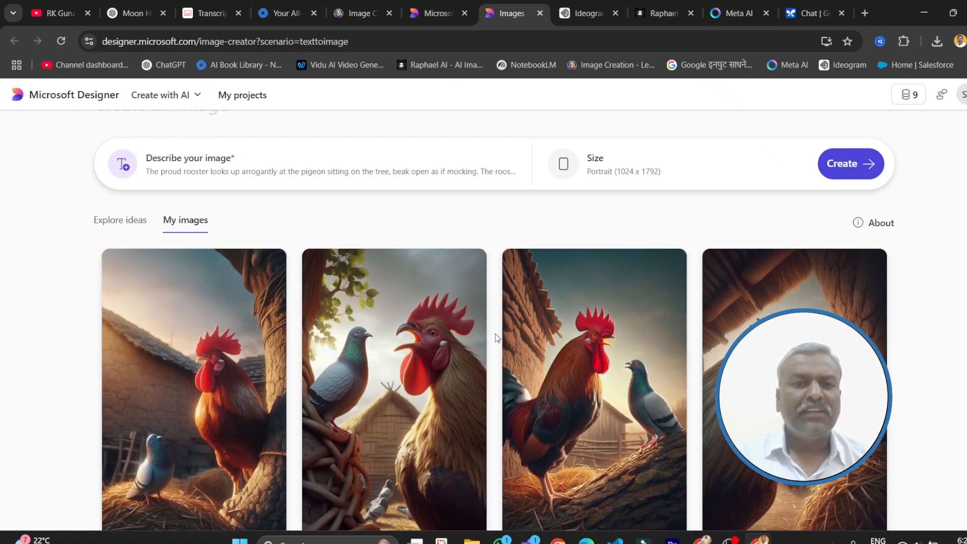
scroll(473, 316, "up", 1)
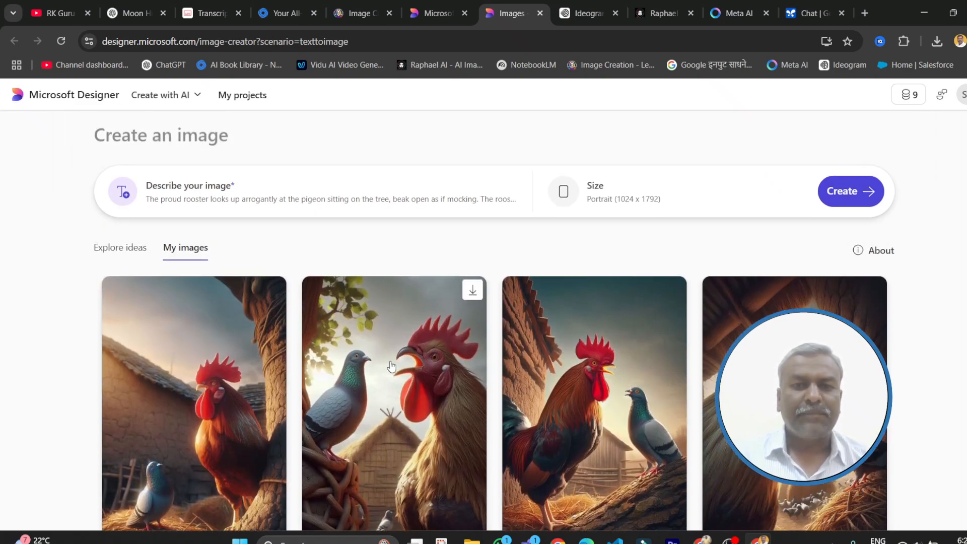
left_click(472, 292)
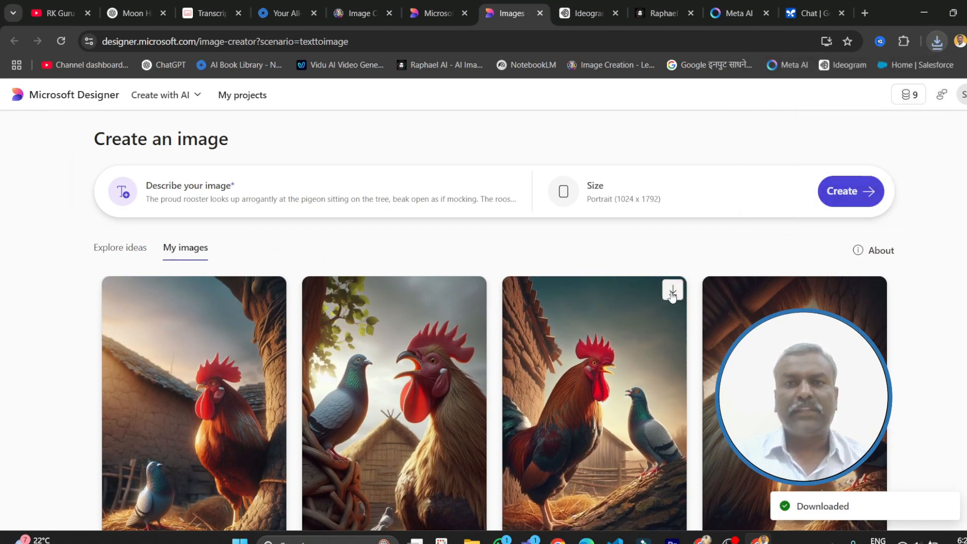
left_click(673, 293)
left_click(736, 15)
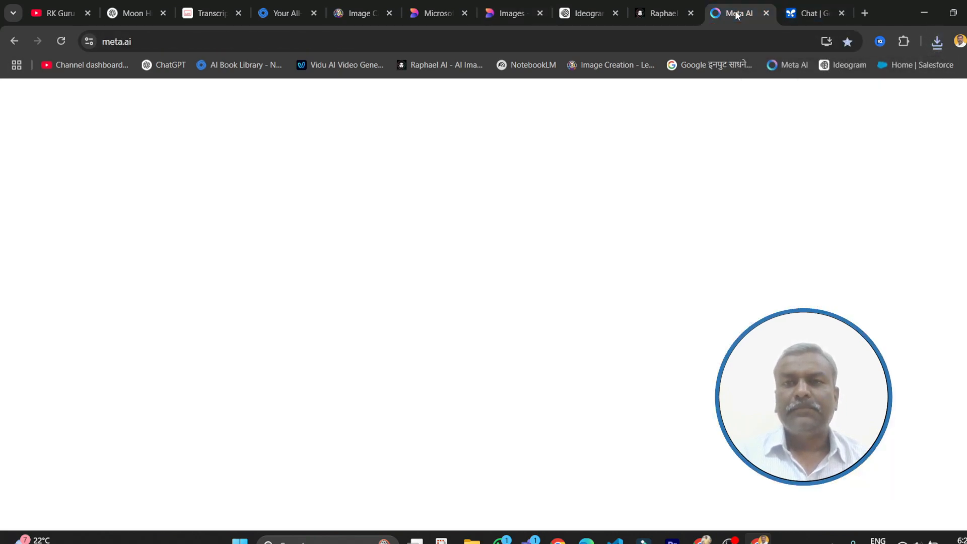
left_click(482, 235)
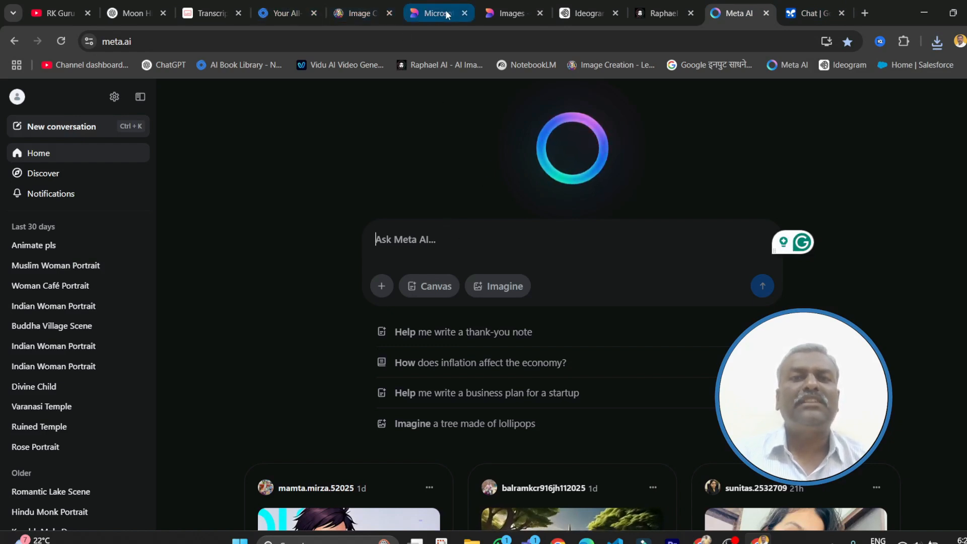
left_click(496, 15)
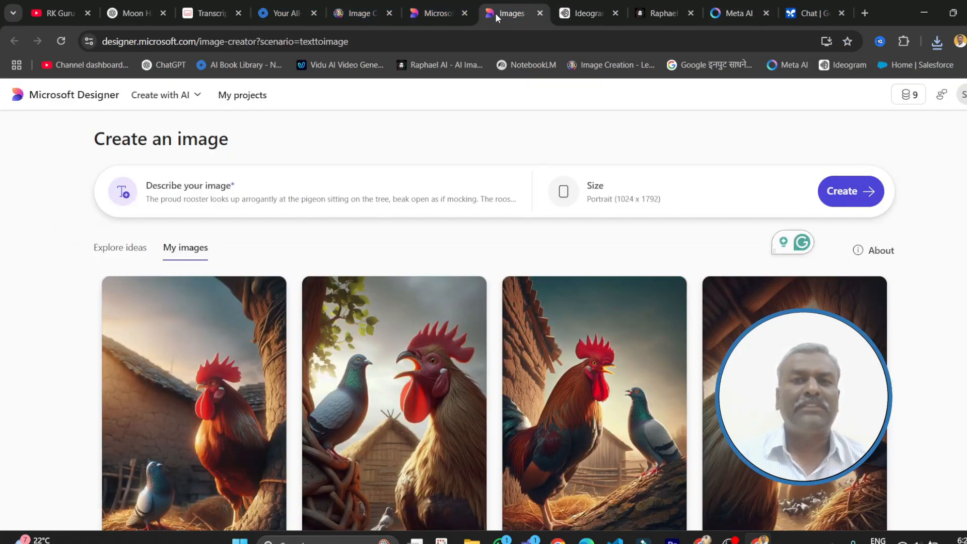
left_click(256, 13)
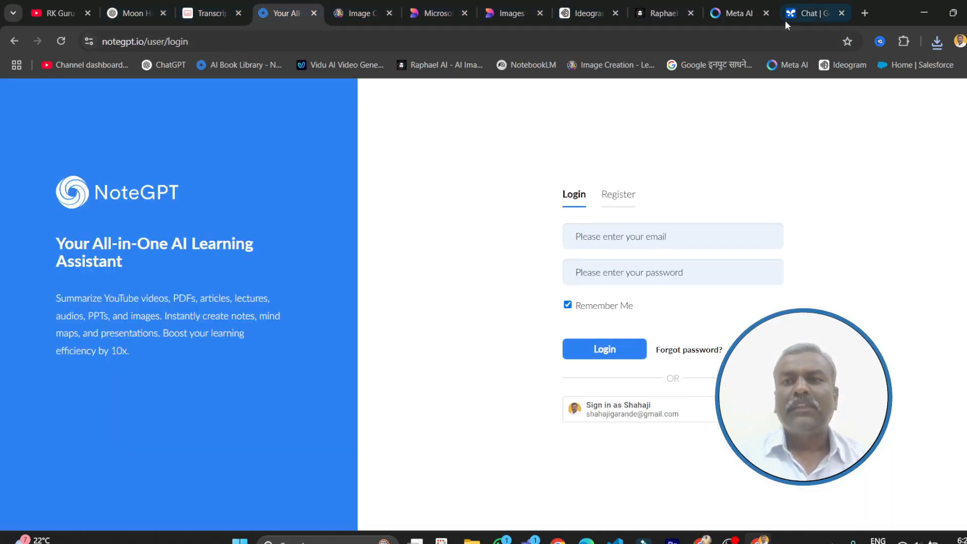
- Listen to part of the generated voice-over in Google AI Studio with the system volume raised, and download the audio
left_click(797, 14)
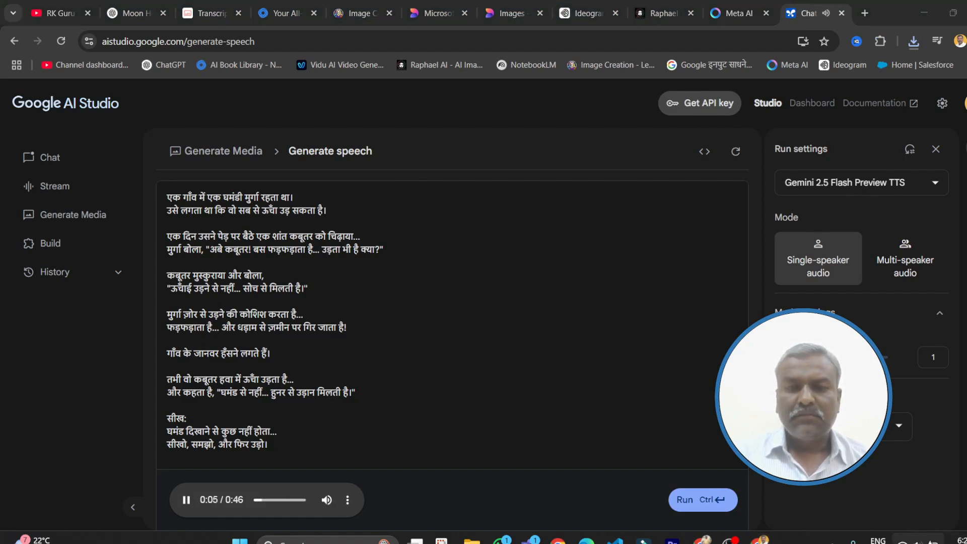
left_click(907, 541)
left_click_drag(878, 473, 943, 476)
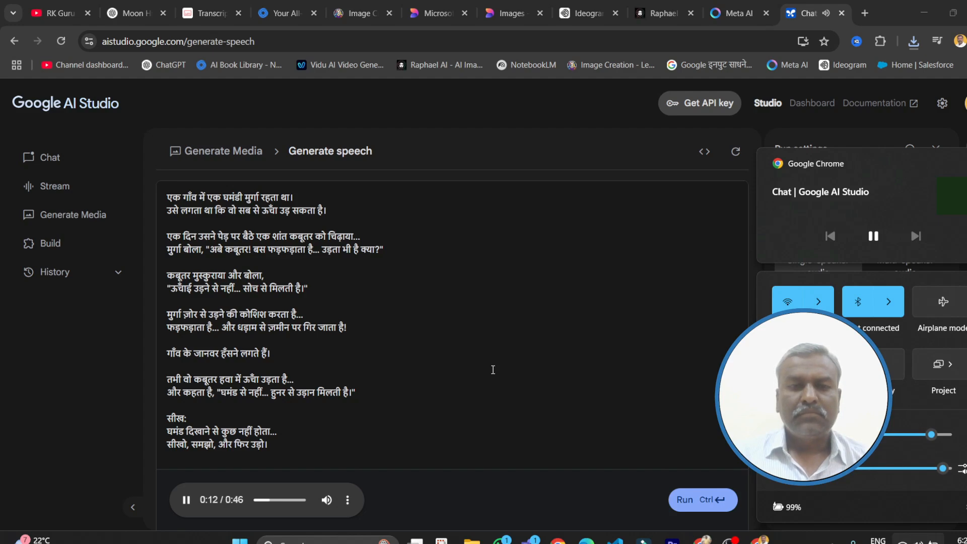
left_click(188, 503)
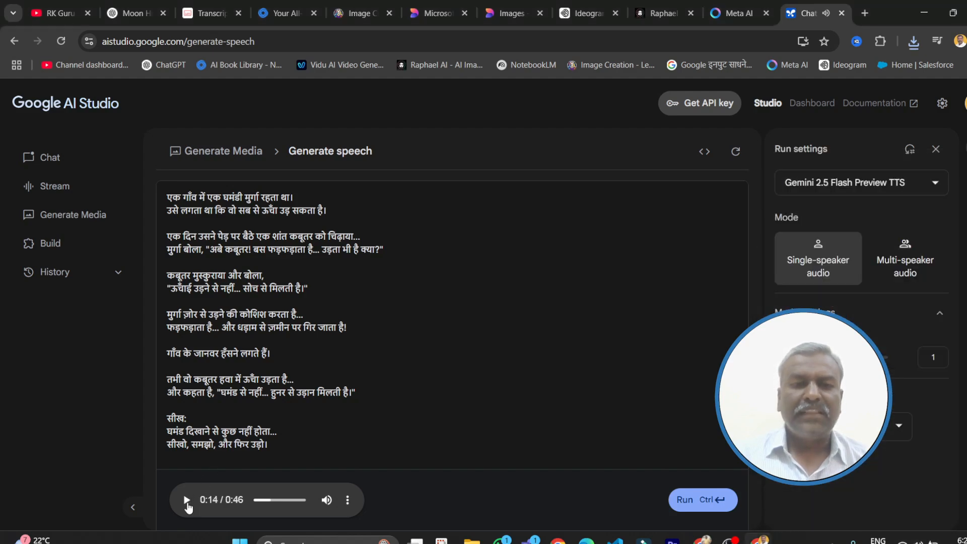
left_click(349, 501)
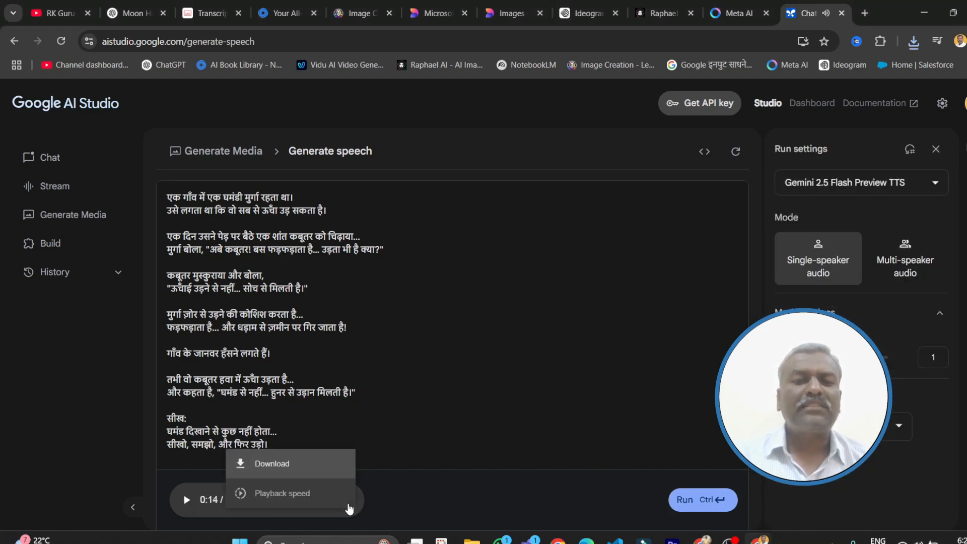
left_click(302, 466)
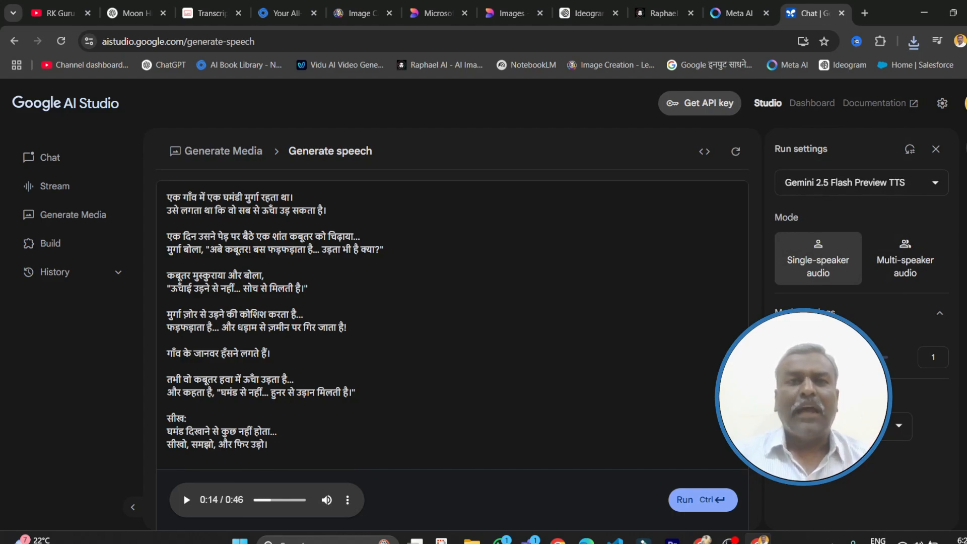
- Switch to Microsoft Designer and look through the generated Scene 3 images and the earlier creations
left_click(512, 13)
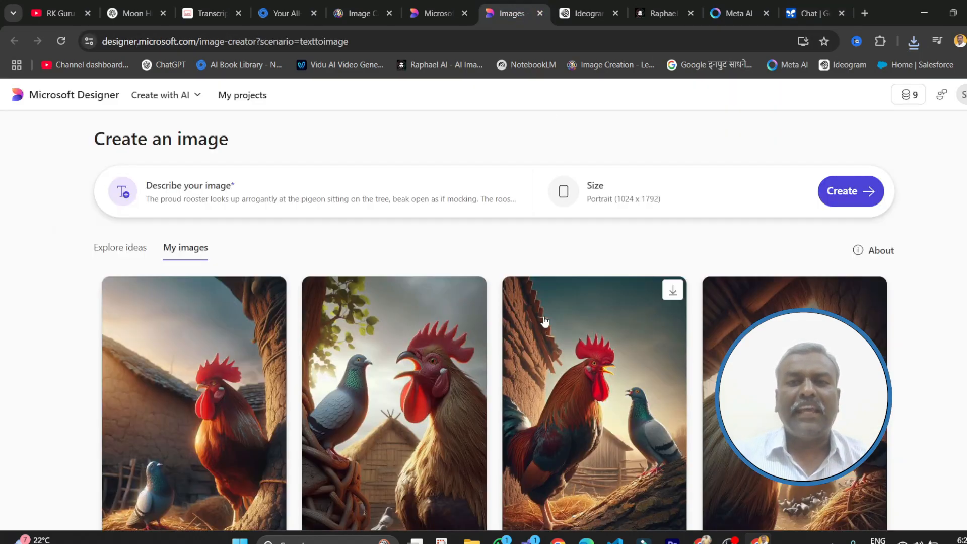
scroll(544, 321, "down", 10)
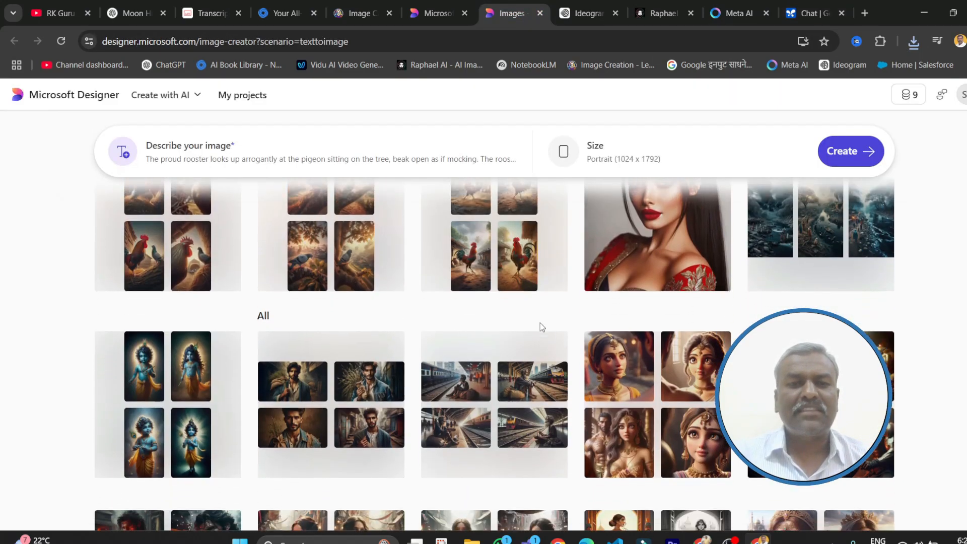
scroll(540, 327, "up", 5)
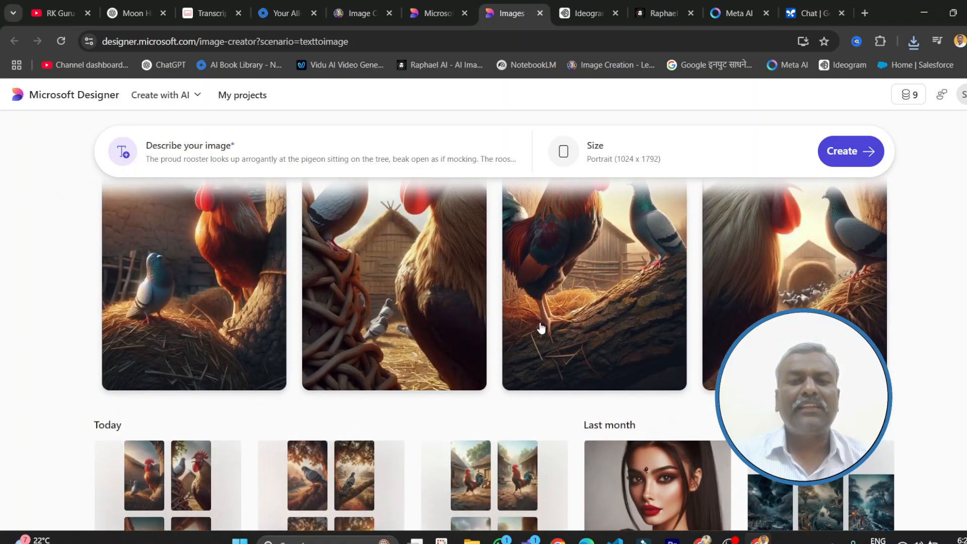
scroll(541, 328, "up", 3)
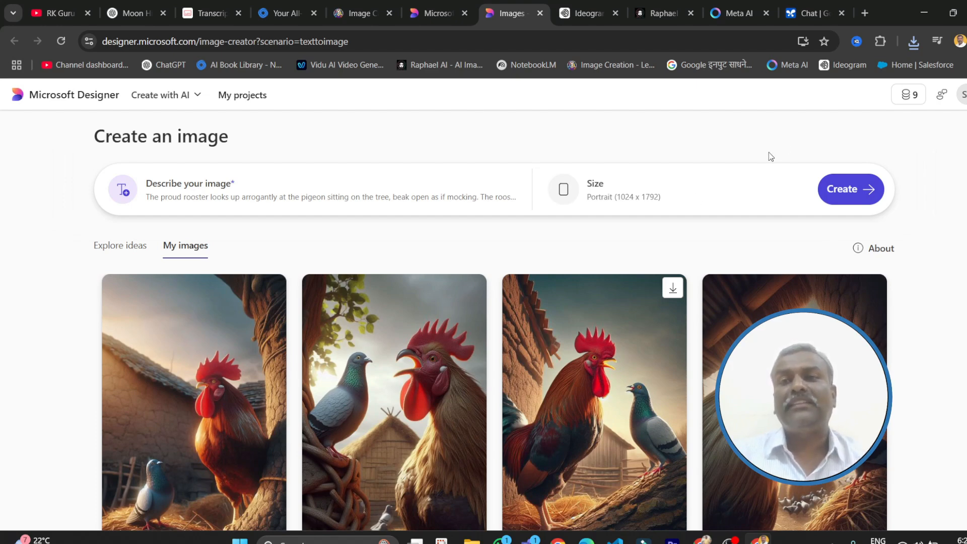
- Switch back to Google AI Studio and open Veo video generation from its generative media options
left_click(810, 12)
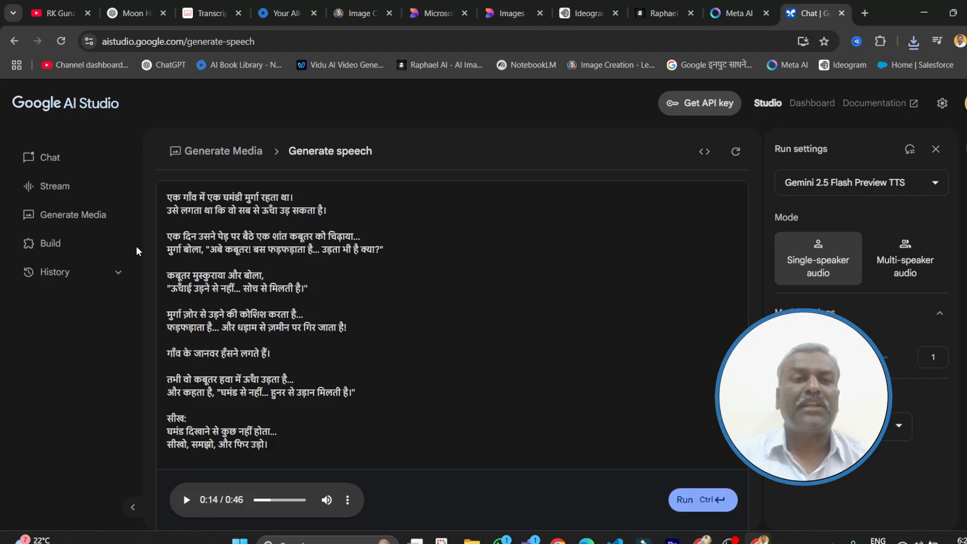
left_click(77, 222)
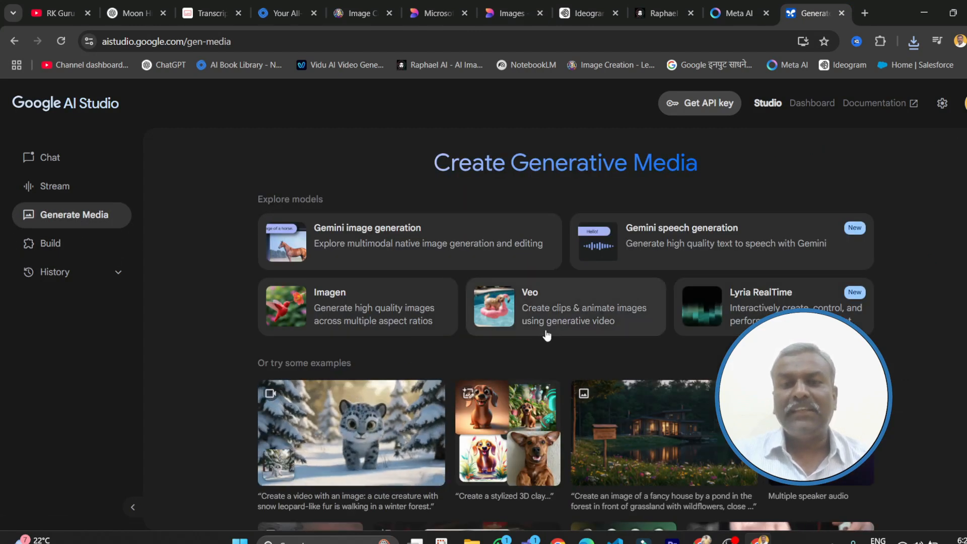
left_click(557, 314)
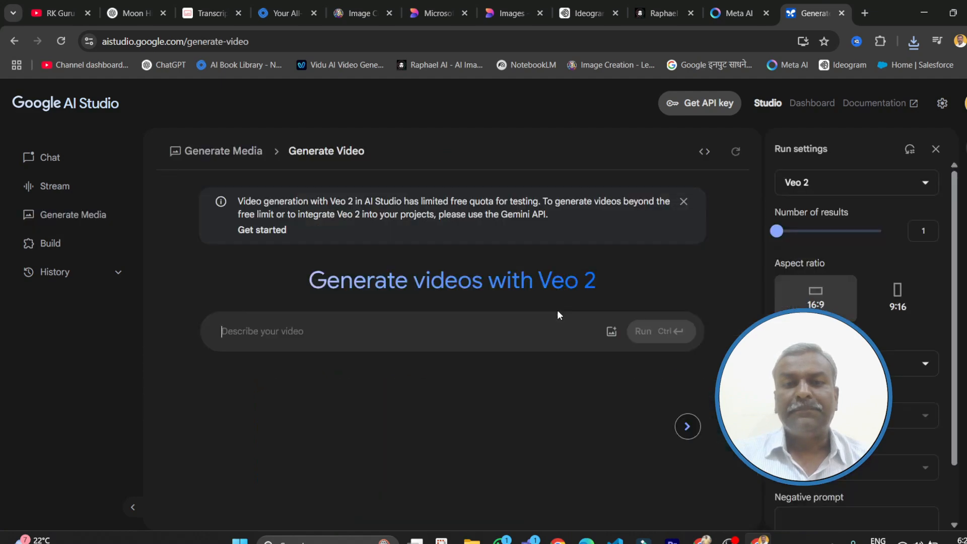
- Upload the first rooster image, Designer, from the Downloads folder to the video prompt and acknowledge the media usage notice
left_click(402, 330)
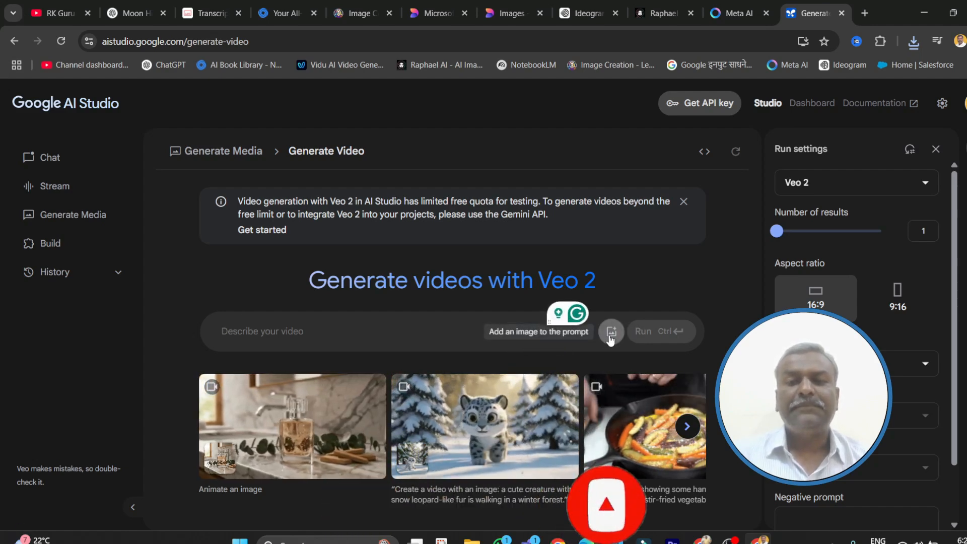
left_click(610, 333)
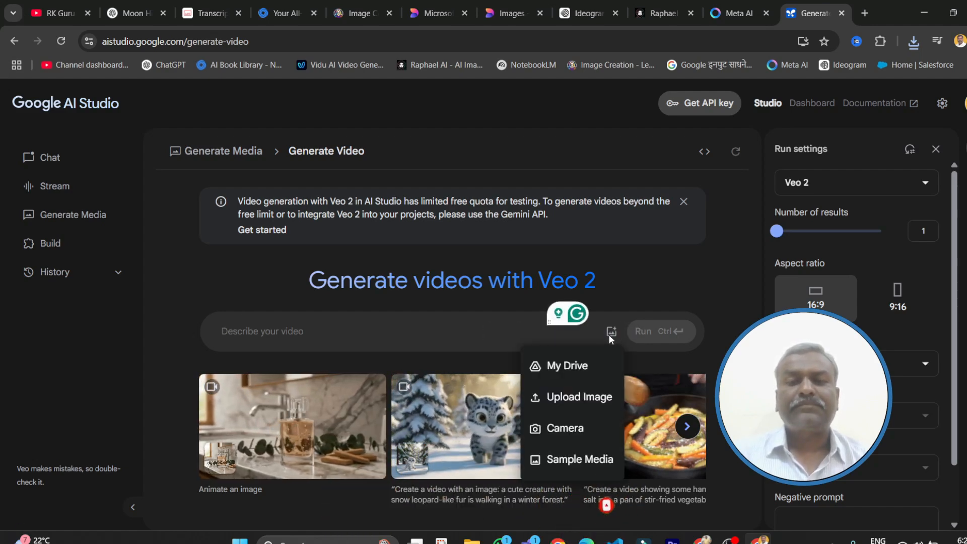
left_click(575, 399)
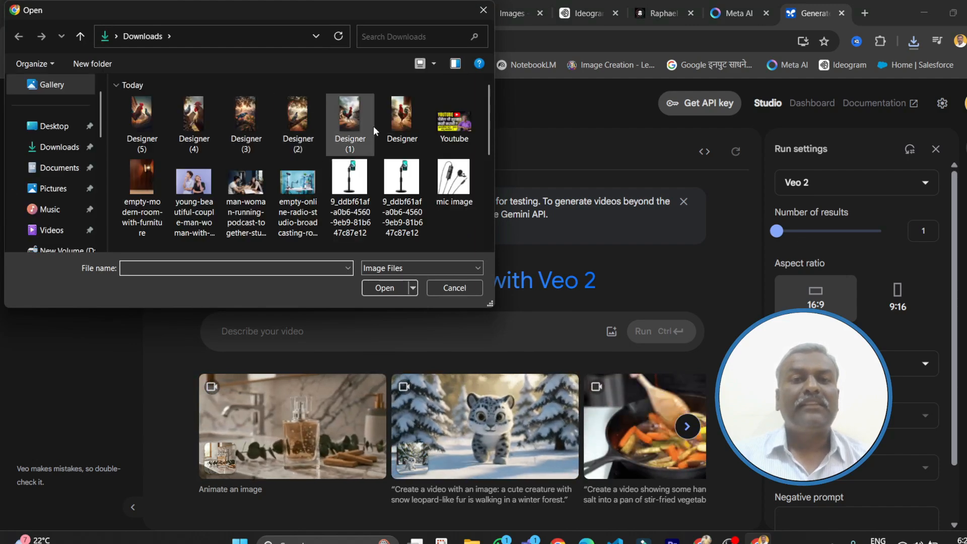
left_click(391, 125)
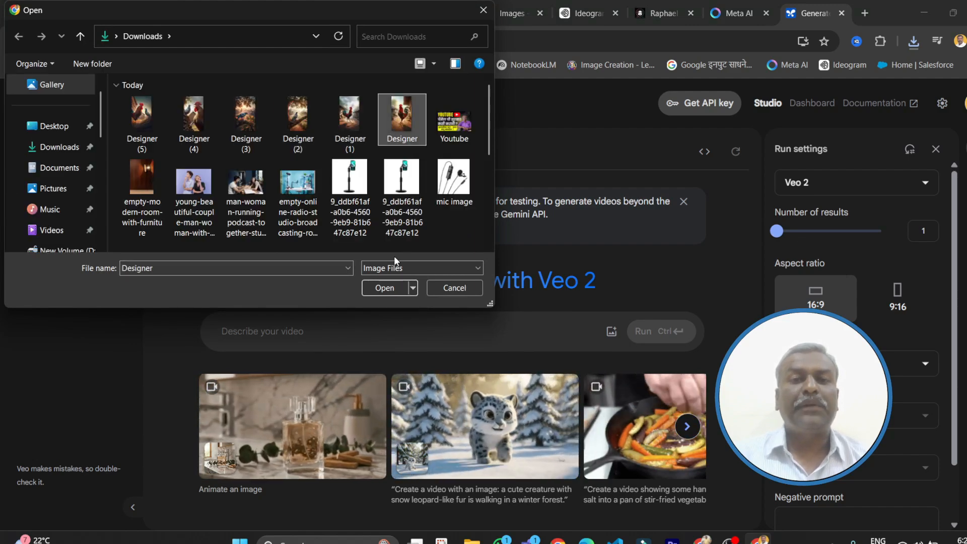
left_click(378, 288)
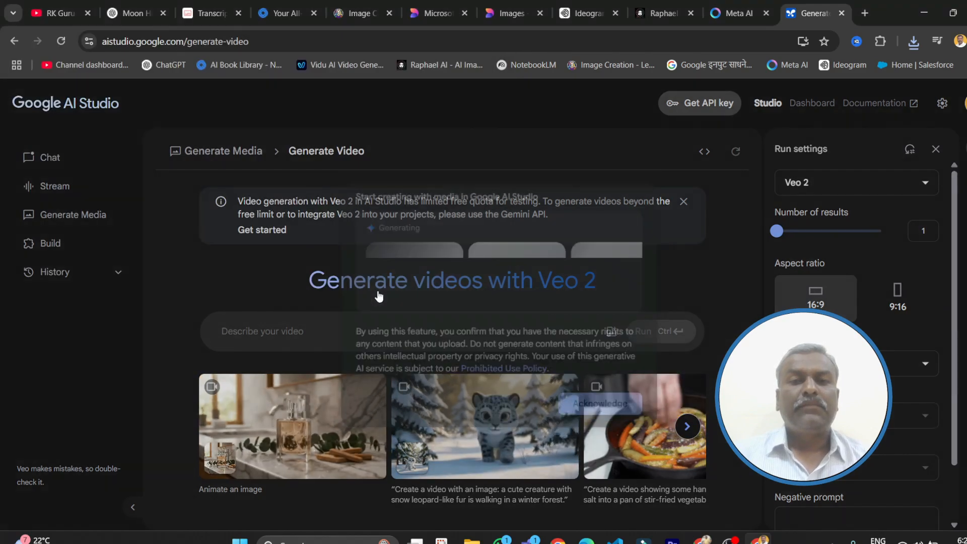
left_click(596, 408)
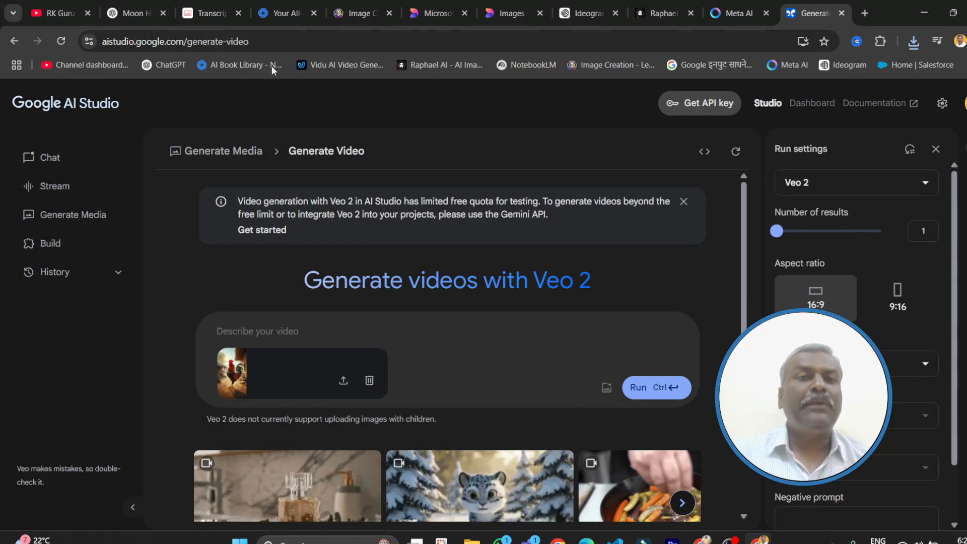
- Copy the Scene 1 rooster prompt from the ChatGPT conversation into the Veo video description in Google AI Studio
left_click(132, 19)
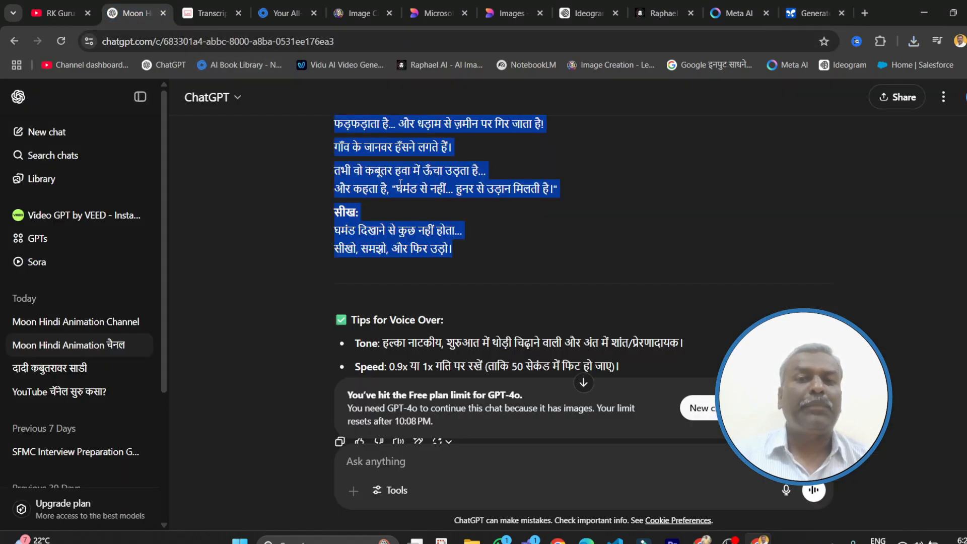
scroll(401, 187, "up", 20)
scroll(401, 184, "up", 2)
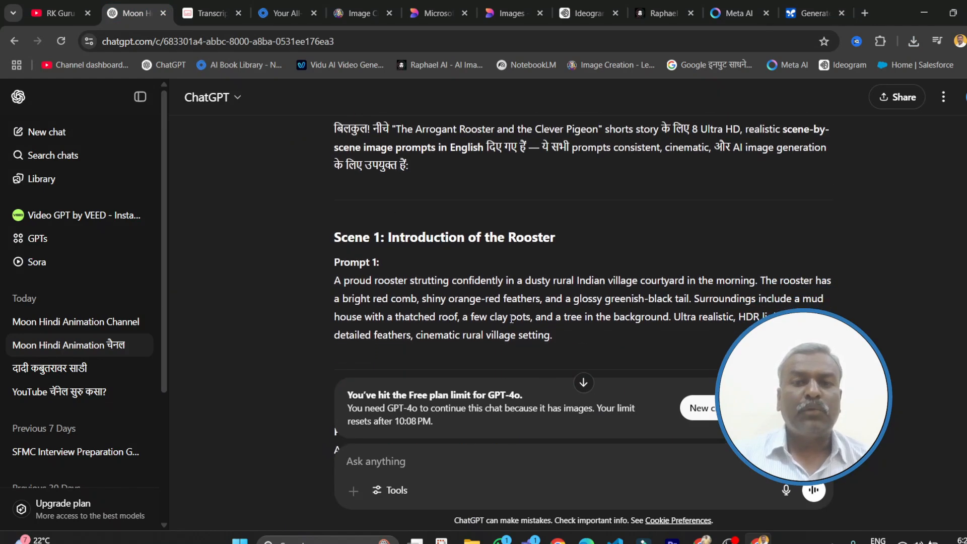
left_click_drag(558, 330, 353, 292)
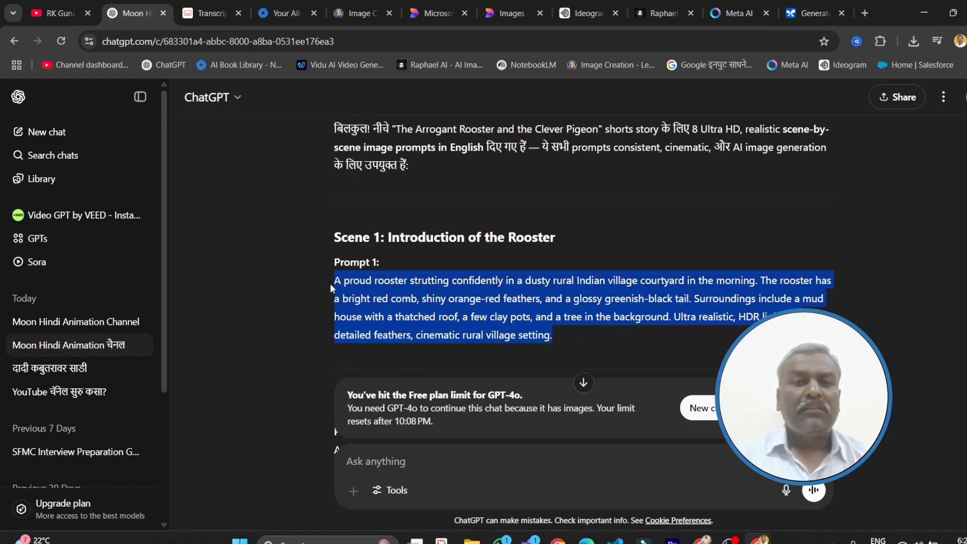
key("ctrl+9")
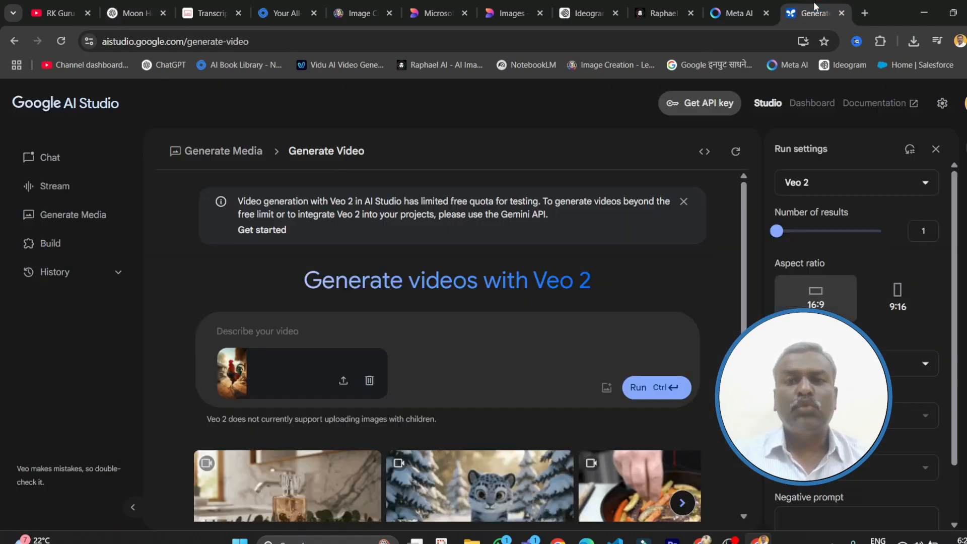
left_click(299, 330)
type("A proud rooster strutting confidently in a dusty rural Indian village courtyard in the morning. The rooster has a bright red comb, shiny orange-red feathers, and a glossy greenish-black tail. Surroundings include a mud house with a thatched roof, a few clay pots, and a tree in the background. Ultra realistic, HDR lighting, detailed feathers, cinematic rural village setting.")
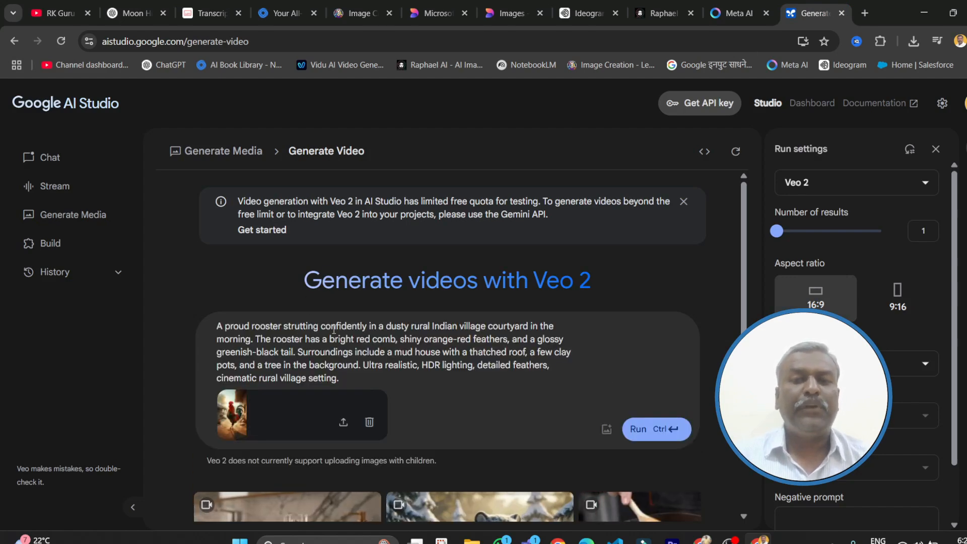
- Dismiss the free quota notice, set the aspect ratio to 9:16 and generate the Scene 1 video with Veo 2
scroll(536, 391, "down", 1)
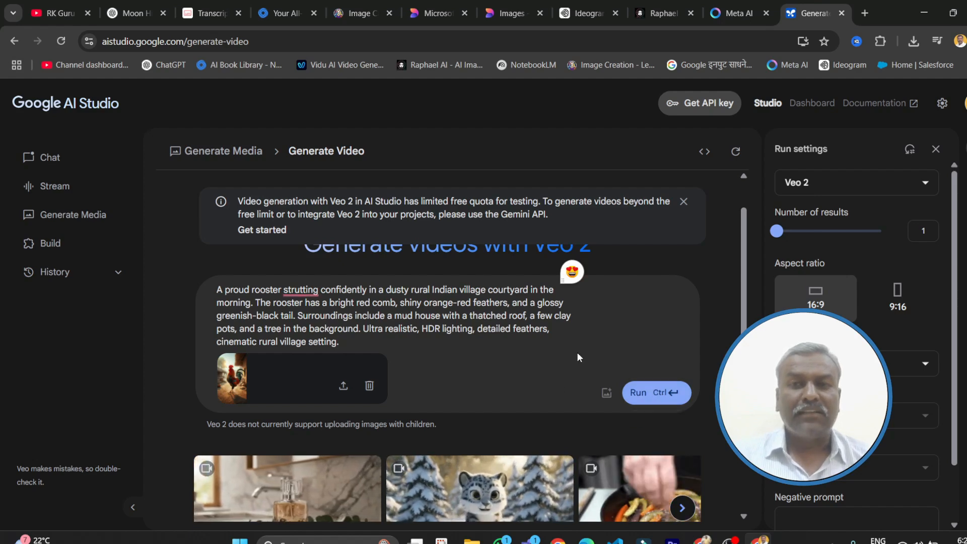
scroll(577, 352, "up", 1)
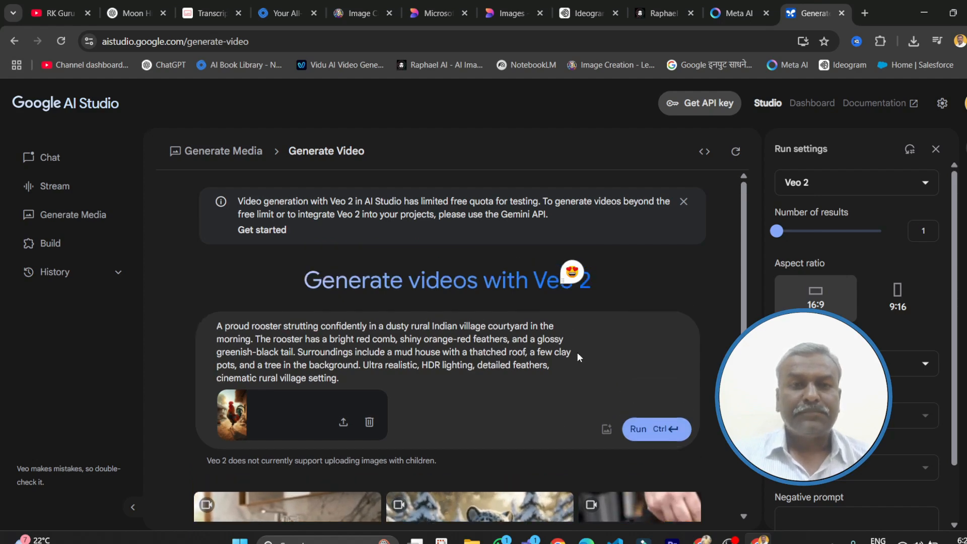
left_click(684, 211)
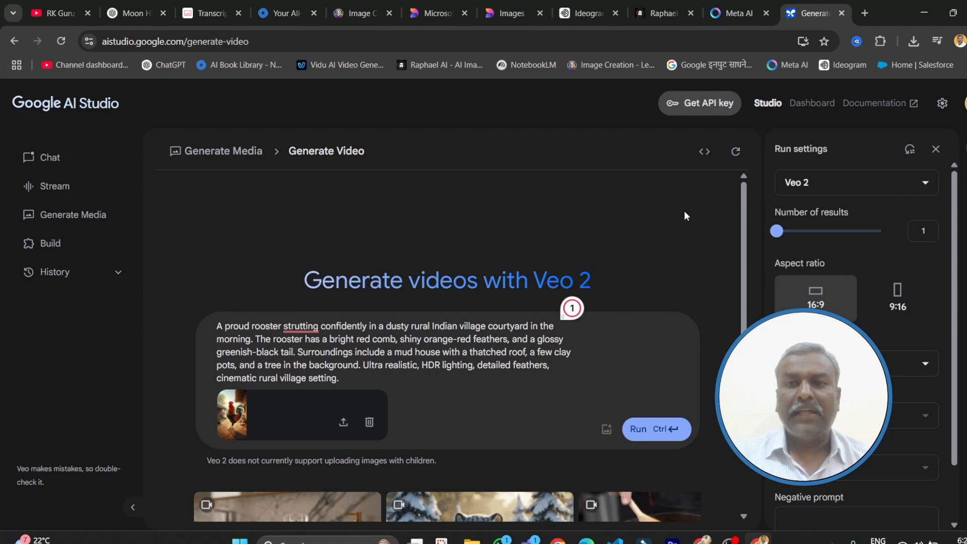
left_click(889, 308)
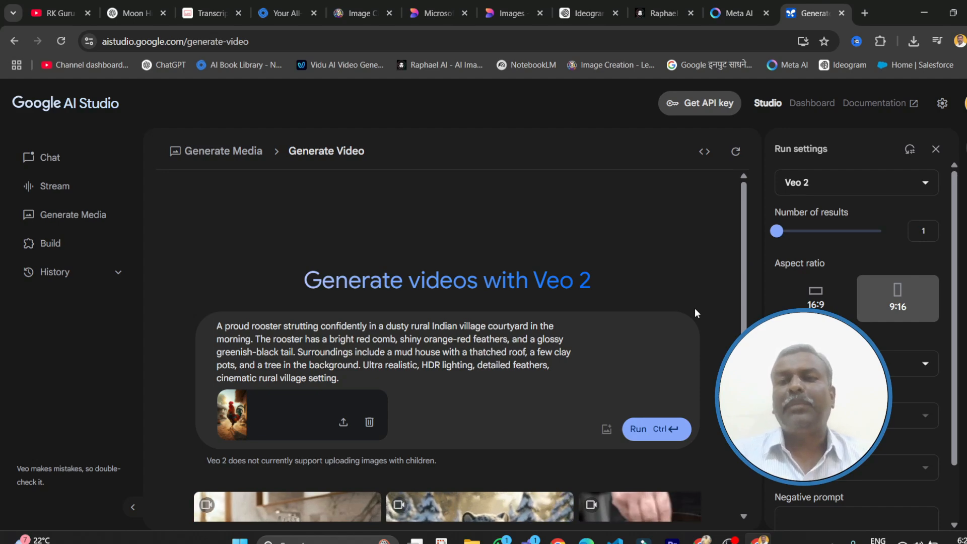
left_click(658, 430)
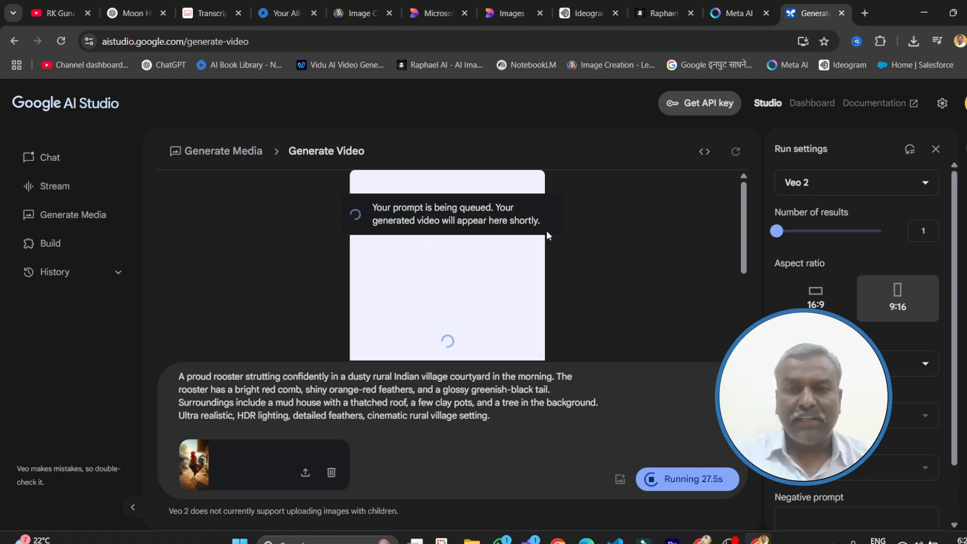
- Play and review the generated rooster video, and download it
scroll(586, 238, "down", 3)
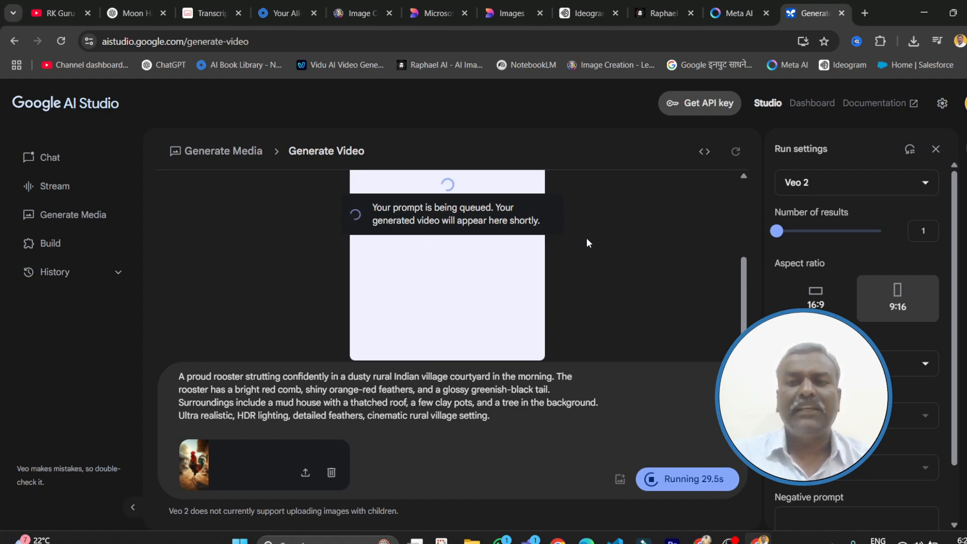
scroll(587, 239, "up", 3)
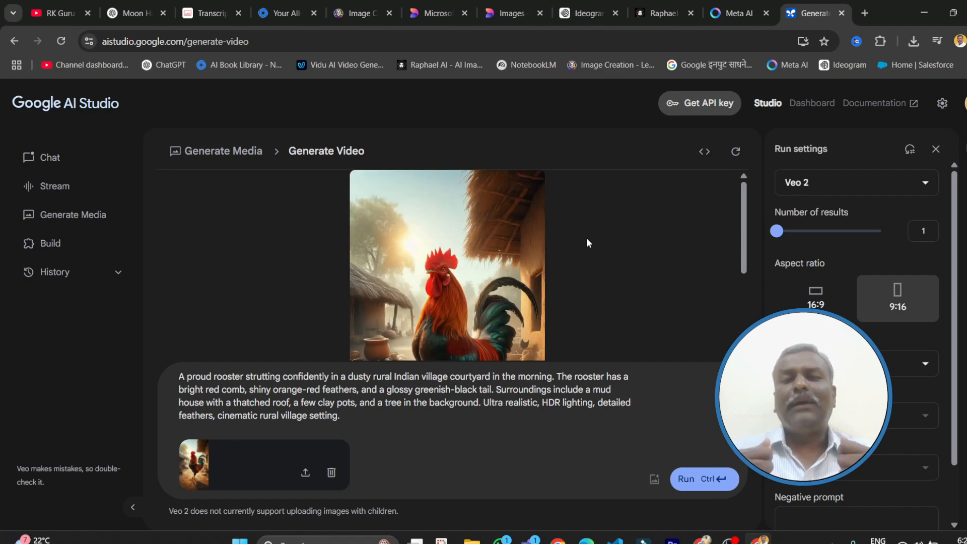
scroll(586, 243, "down", 3)
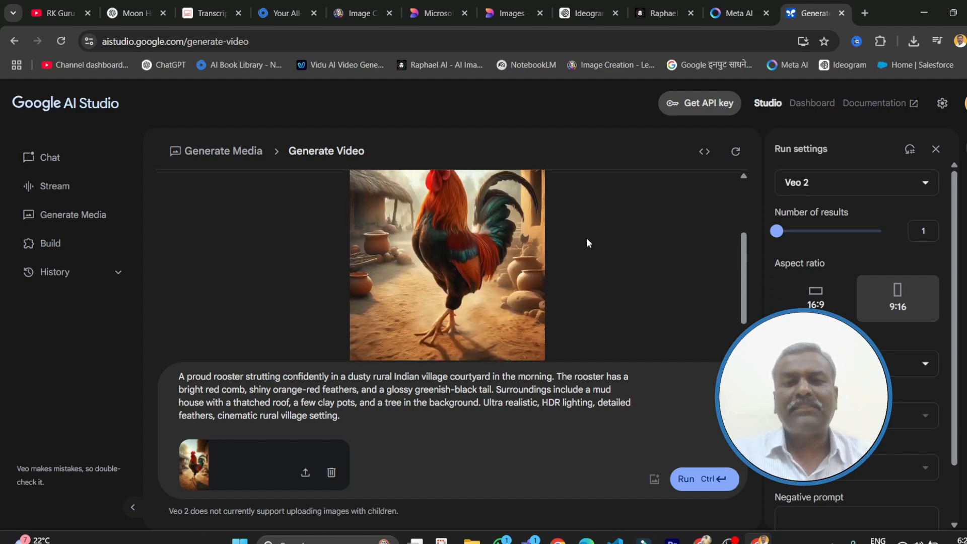
left_click(366, 344)
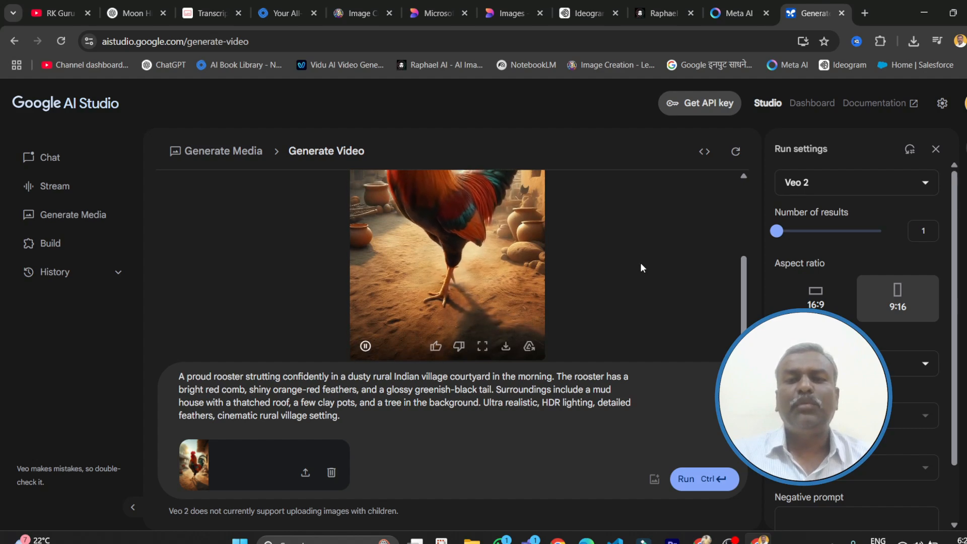
scroll(642, 267, "up", 3)
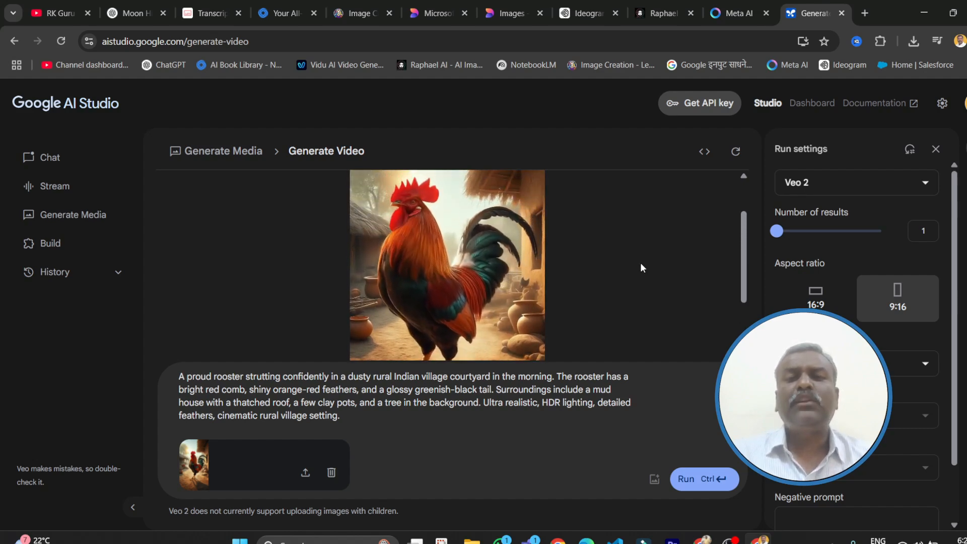
scroll(642, 268, "up", 1)
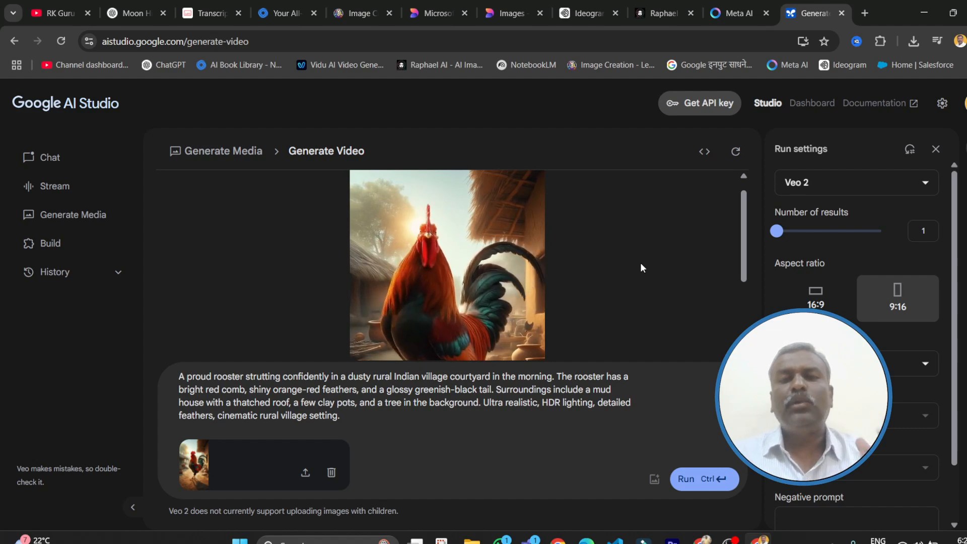
scroll(641, 267, "down", 2)
scroll(641, 267, "down", 2)
mouse_move(545, 314)
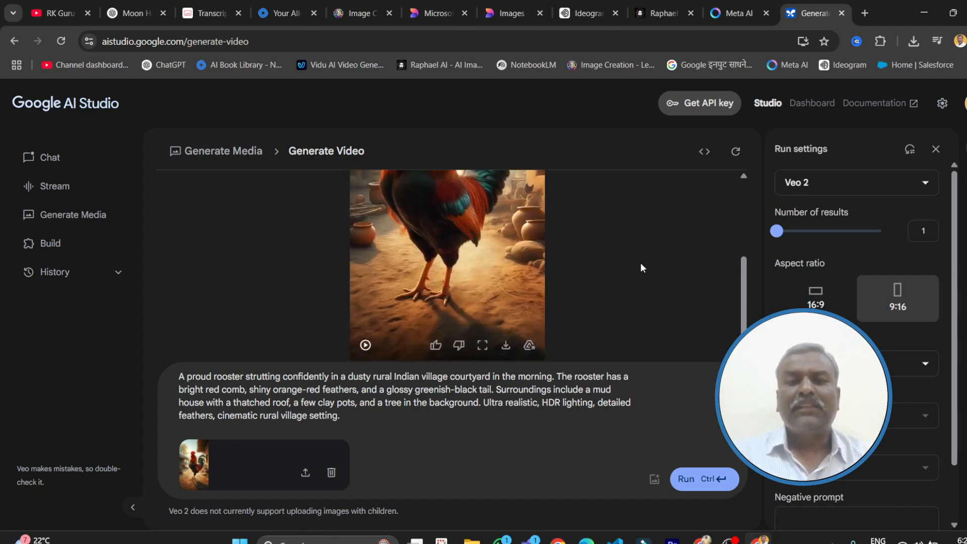
left_click(505, 347)
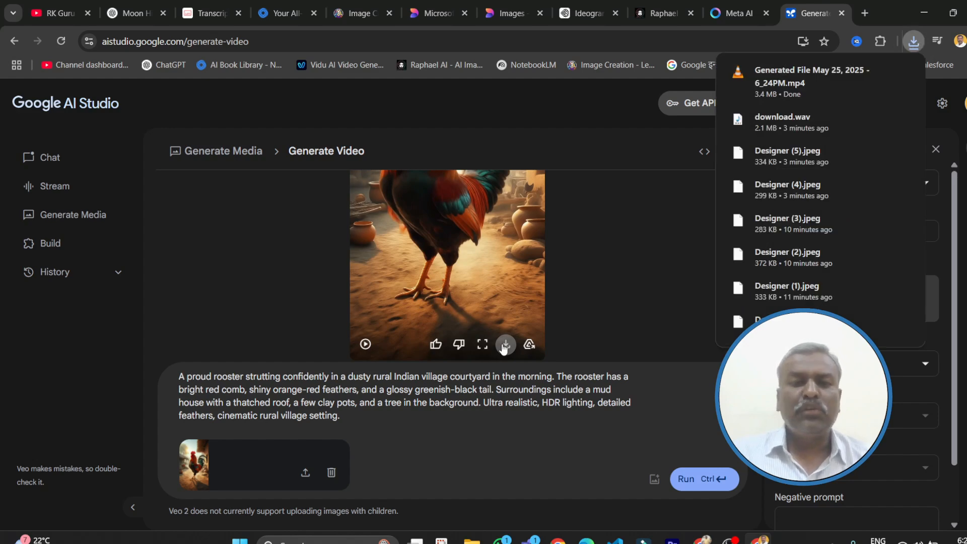
- Remove the rooster image and Scene 1 prompt from the video description, and upload Designer (2) from the Downloads folder
left_click(331, 472)
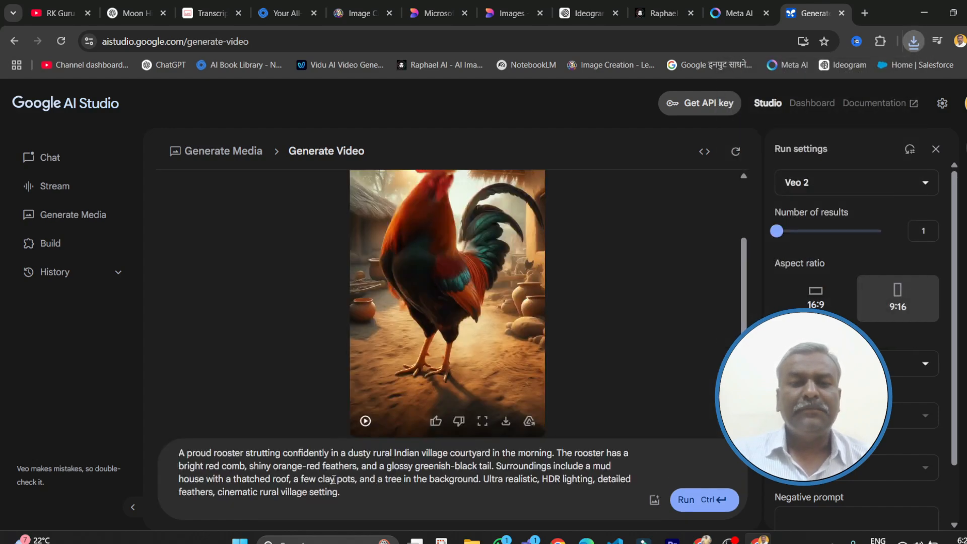
triple_click(366, 468)
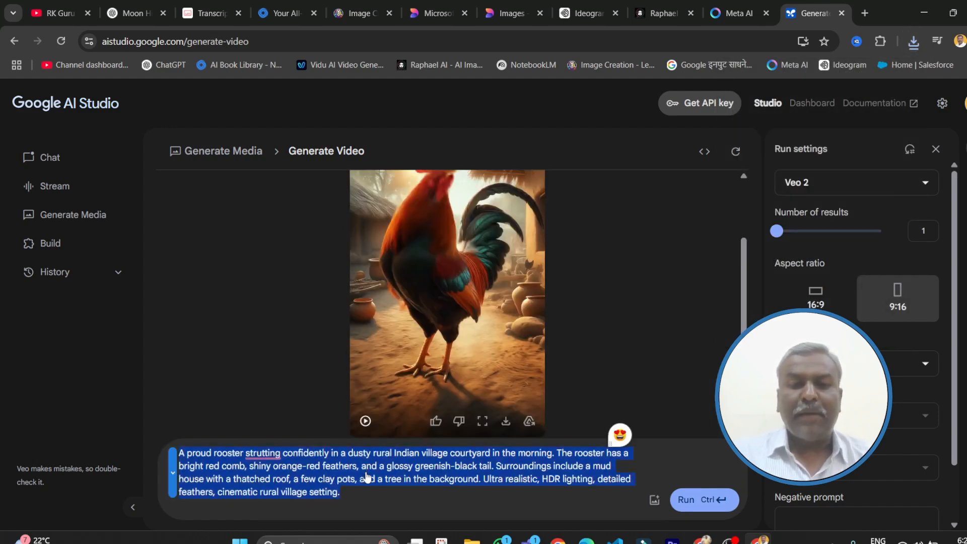
key("BackSpace")
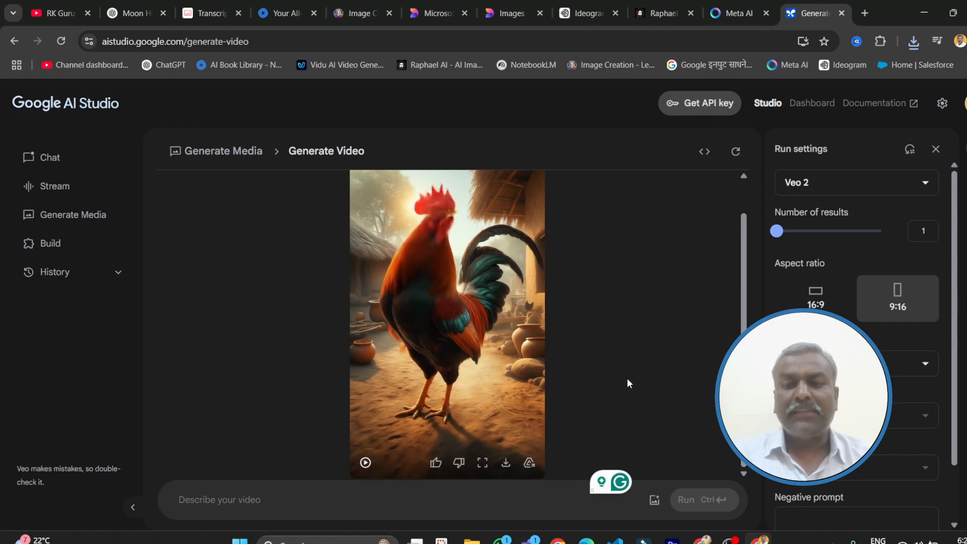
left_click(655, 501)
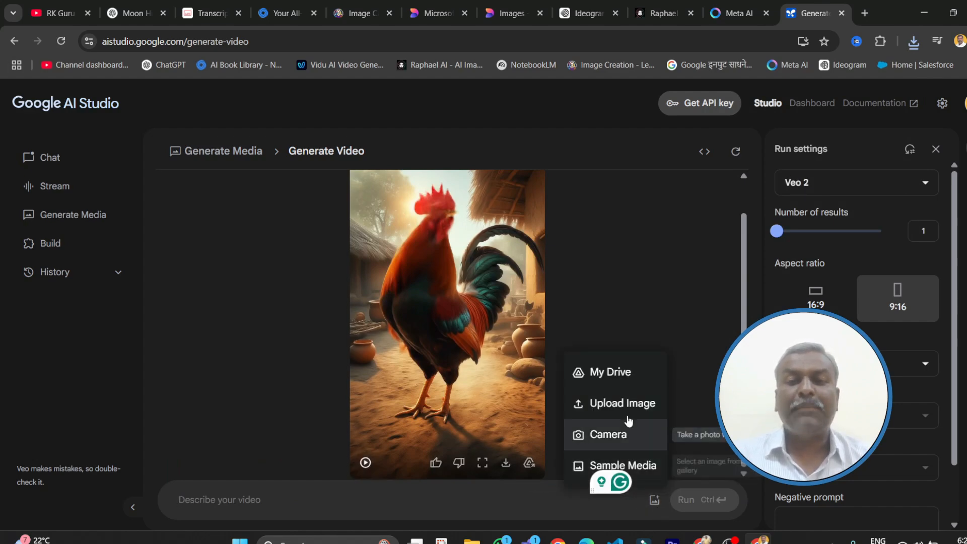
left_click(614, 411)
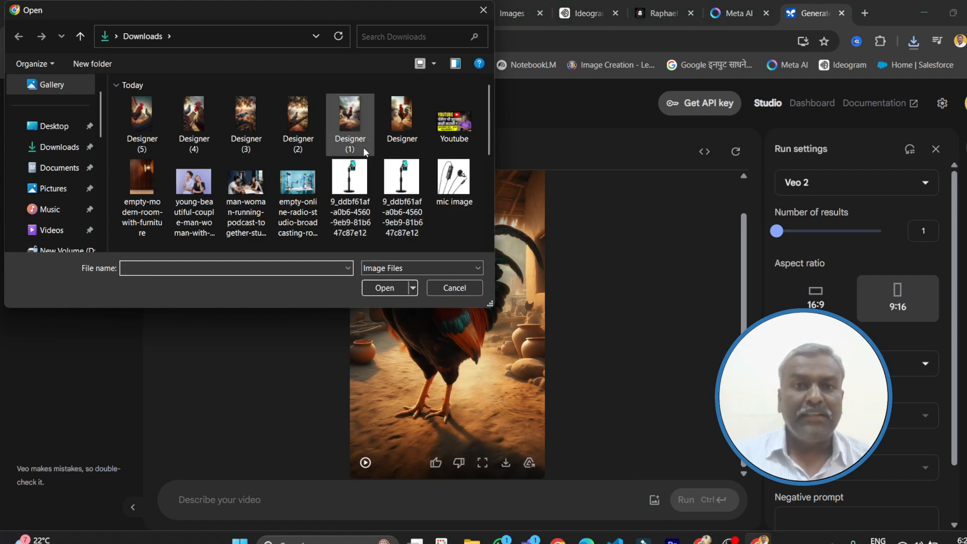
left_click(303, 125)
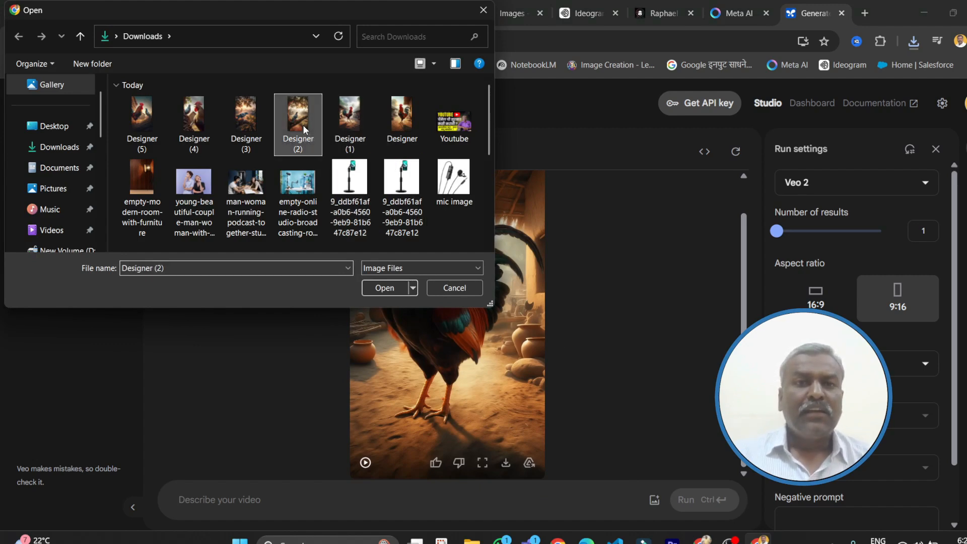
left_click(384, 288)
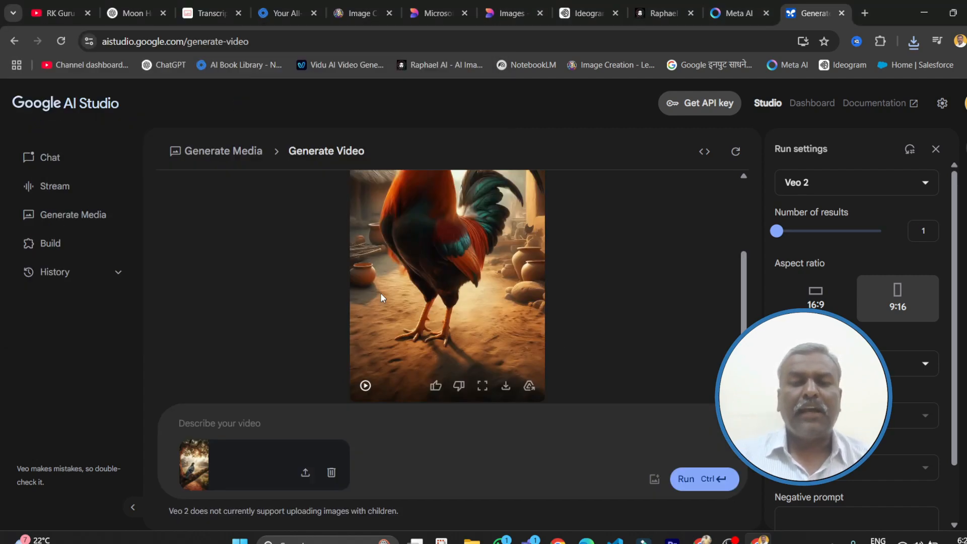
- Copy the Scene 2 pigeon prompt from the ChatGPT conversation into the Veo video description in Google AI Studio
left_click(143, 8)
scroll(396, 232, "down", 2)
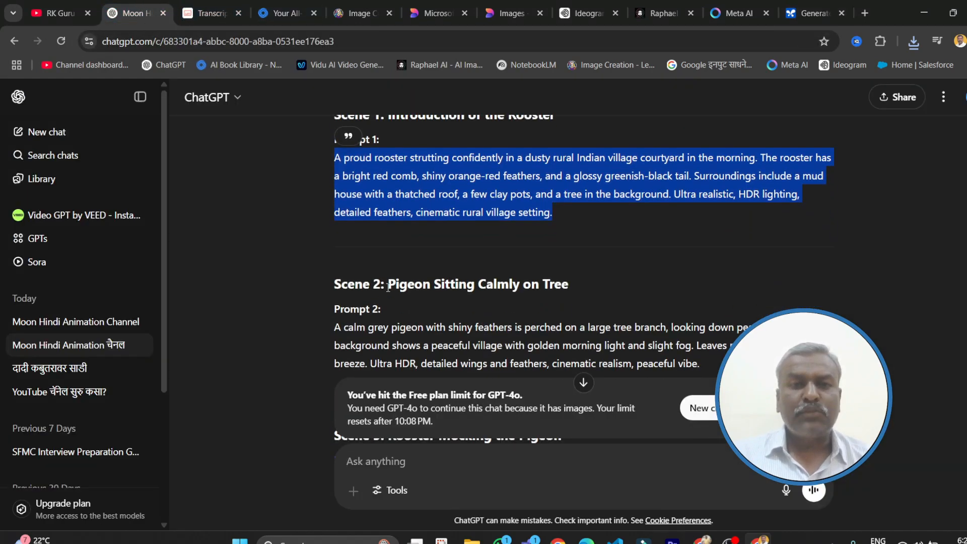
left_click(373, 314)
scroll(451, 255, "down", 2)
left_click_drag(705, 258, 325, 217)
key("ctrl+c")
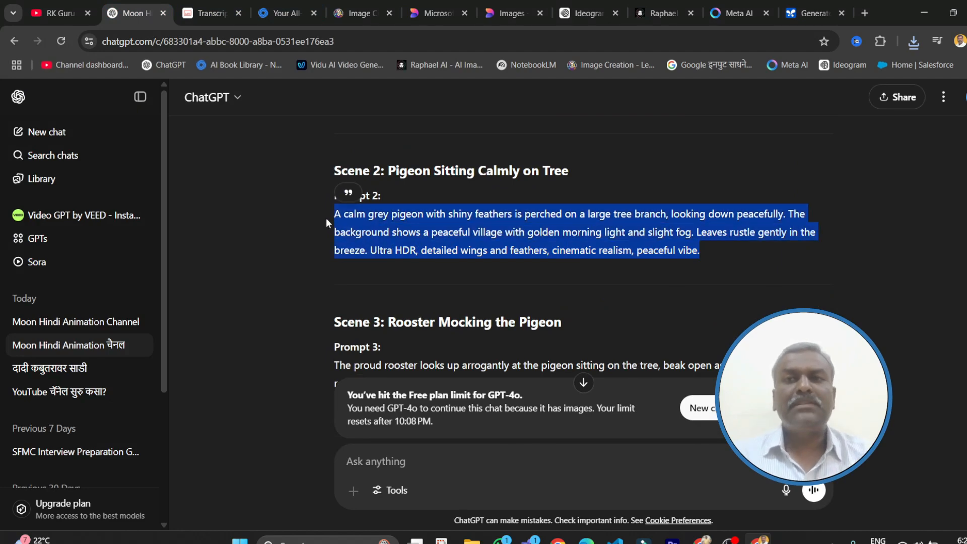
left_click(814, 13)
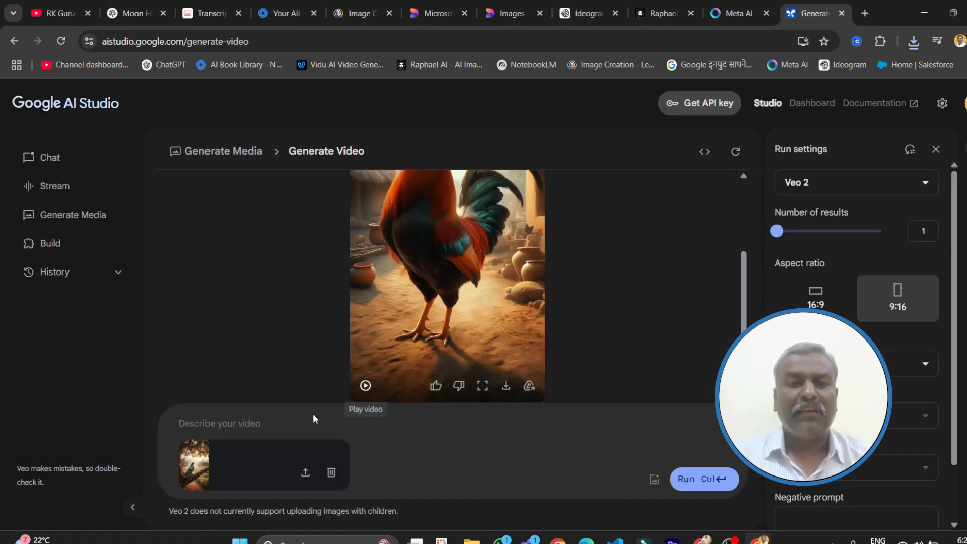
key("ctrl+v")
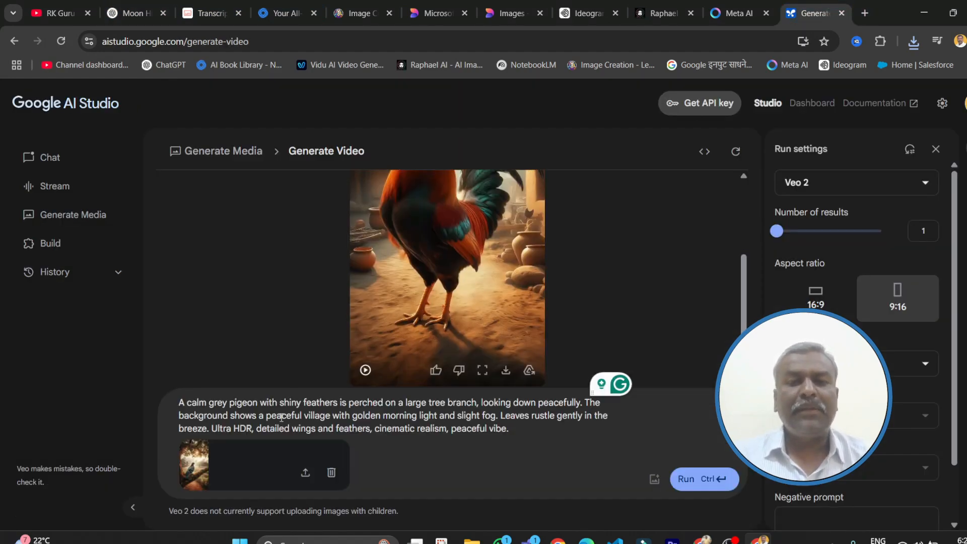
- Generate the Scene 2 pigeon video with Veo 2 and, after a playback check, download it
left_click(700, 485)
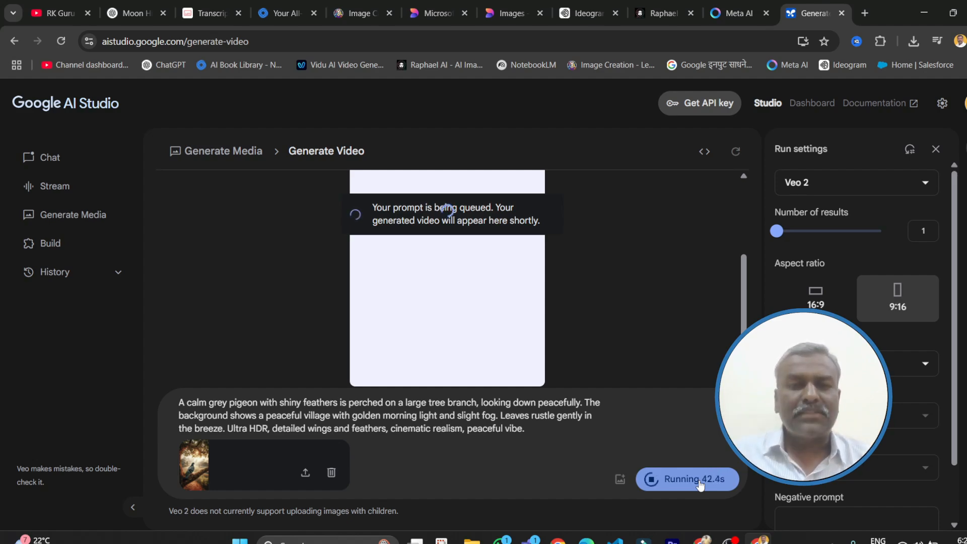
left_click(700, 482)
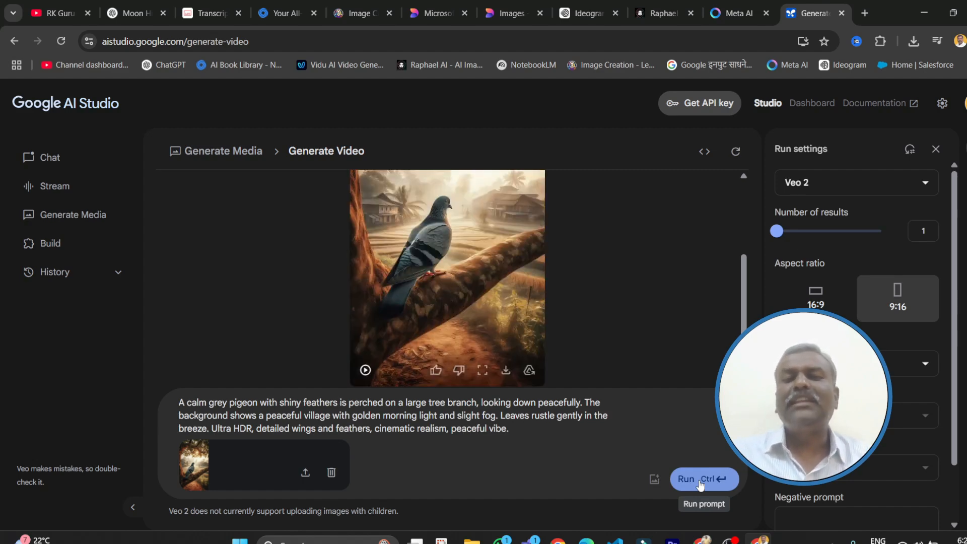
left_click(367, 373)
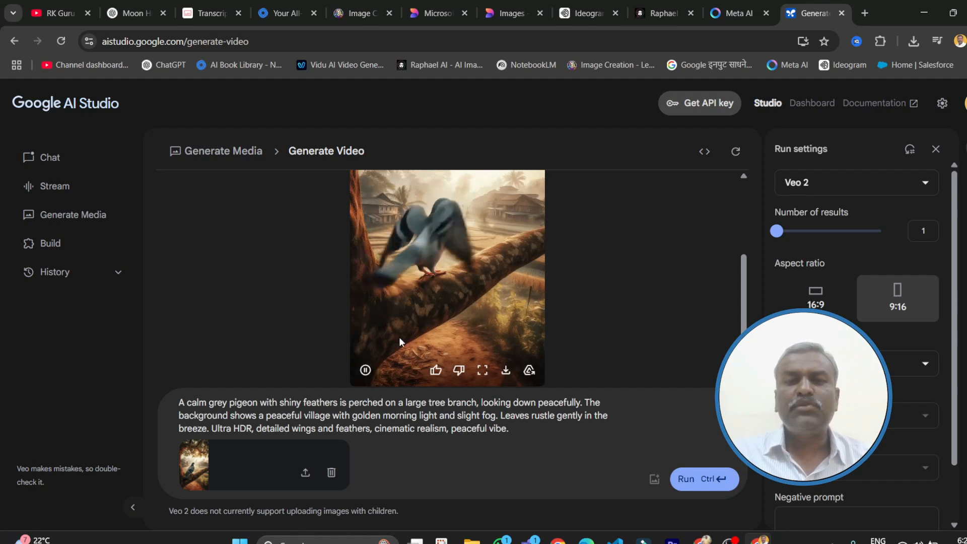
left_click(506, 373)
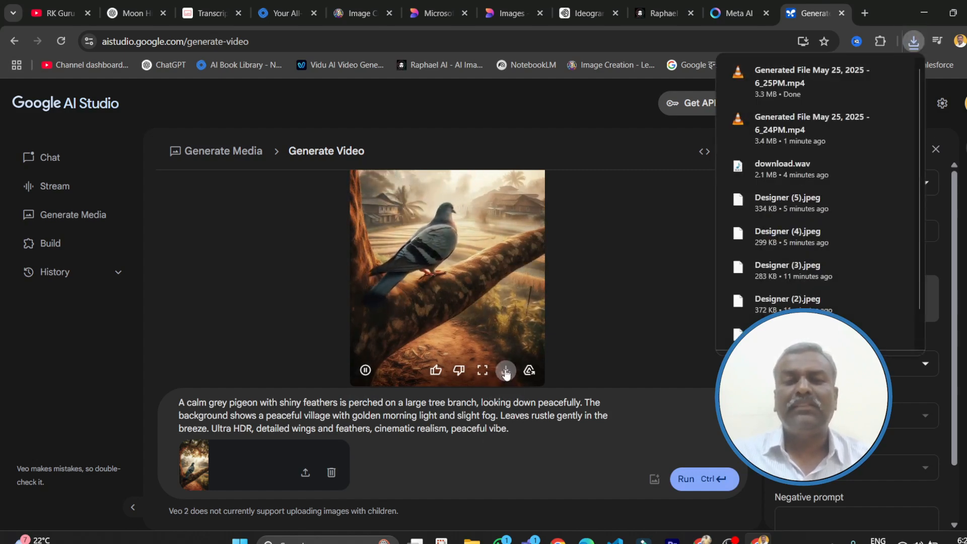
- Clear the Scene 2 prompt and pigeon image, and upload the image showing rooster and pigeon together from the Downloads folder
left_click(549, 431)
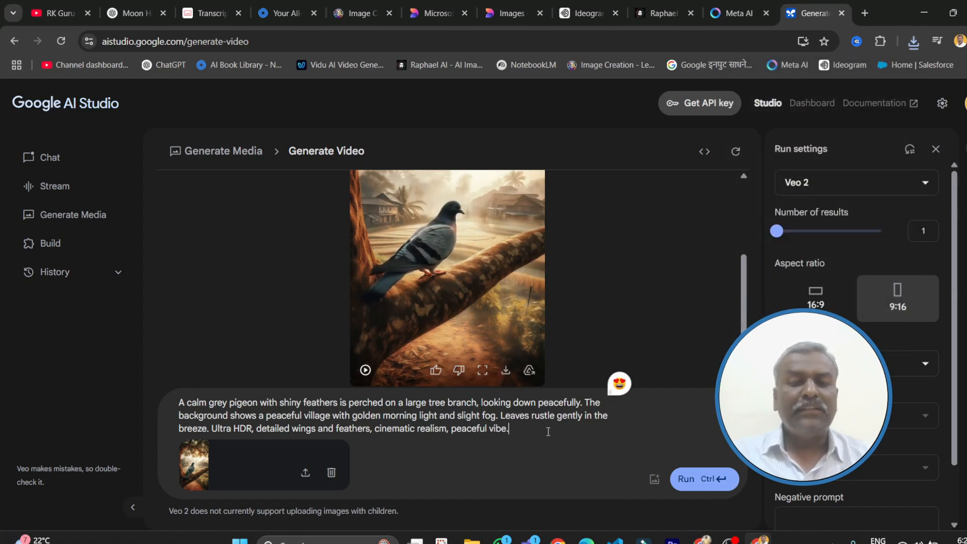
key("ctrl+a")
key("BackSpace")
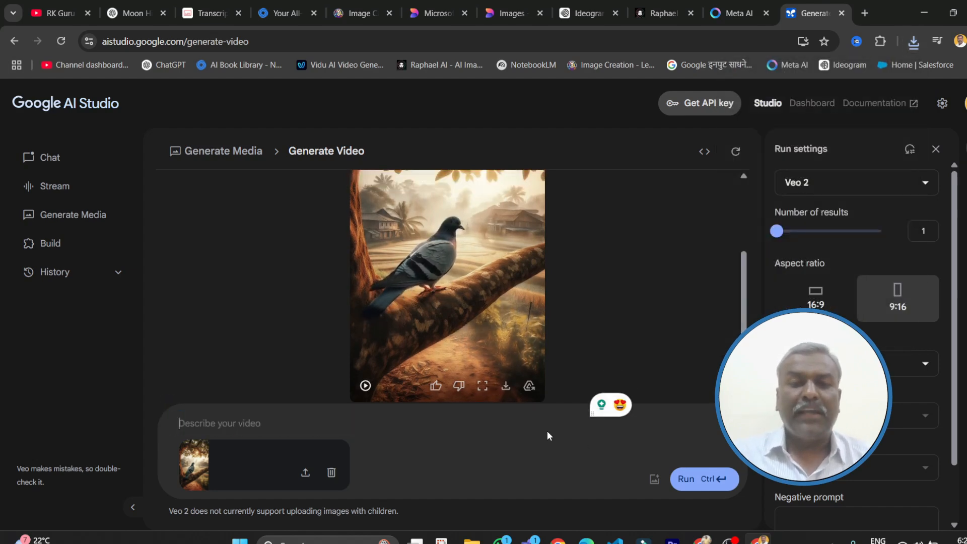
left_click(331, 471)
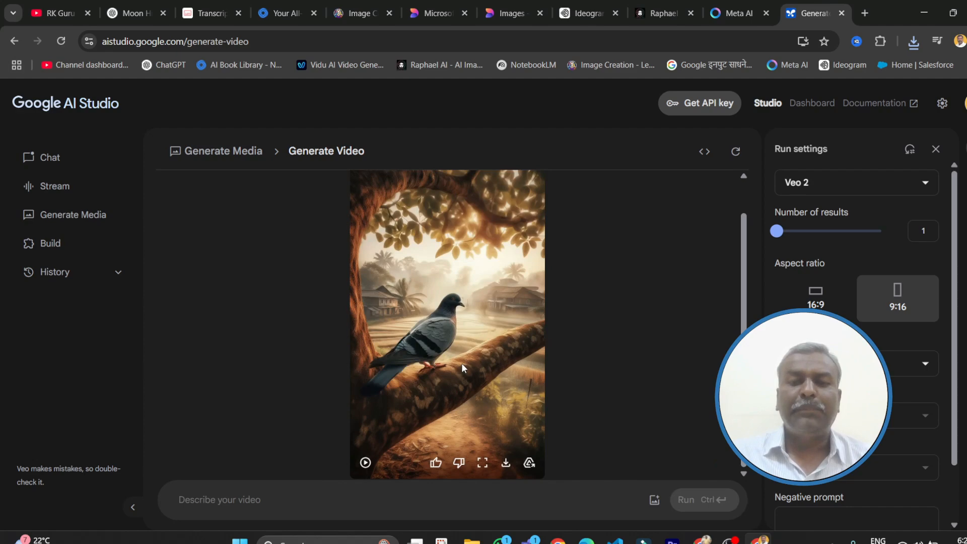
left_click(654, 500)
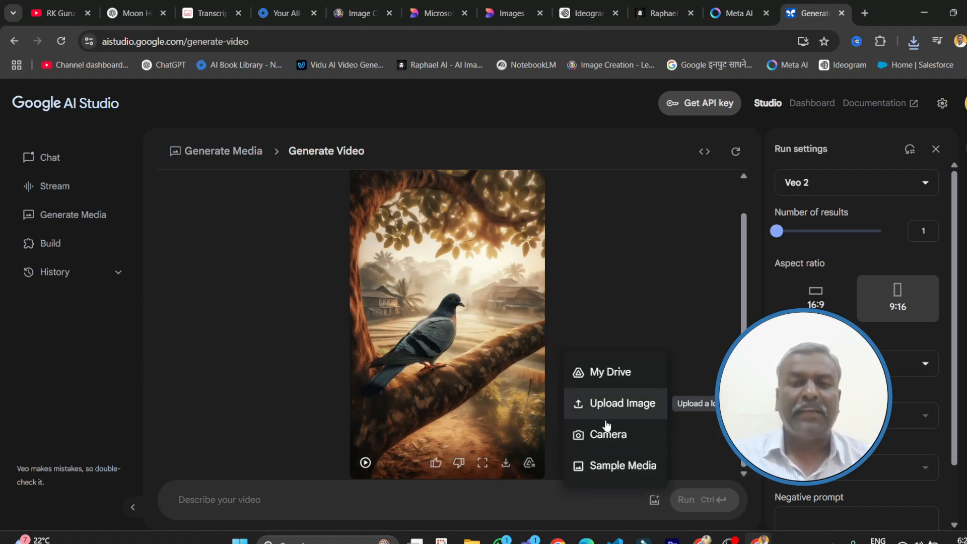
left_click(622, 405)
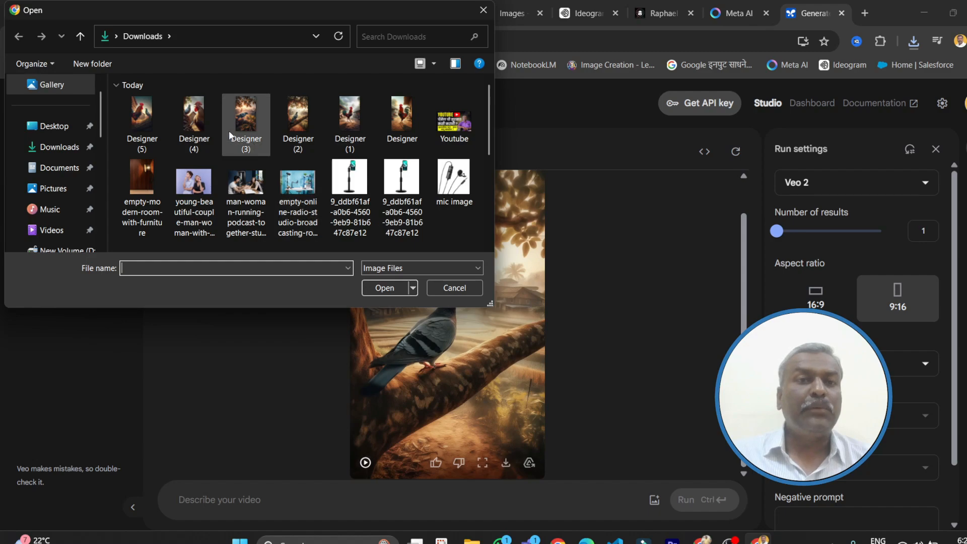
left_click(385, 287)
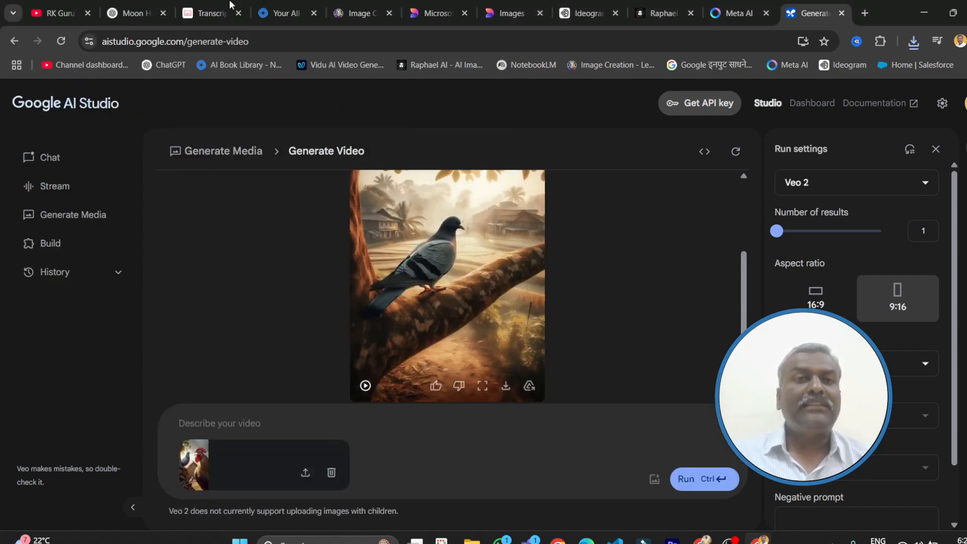
- Copy the Scene 3 prompt about the rooster mocking the pigeon from ChatGPT into the Veo video description in Google AI Studio
left_click(131, 13)
scroll(358, 246, "down", 2)
left_click_drag(331, 230, 825, 267)
key("ctrl+c")
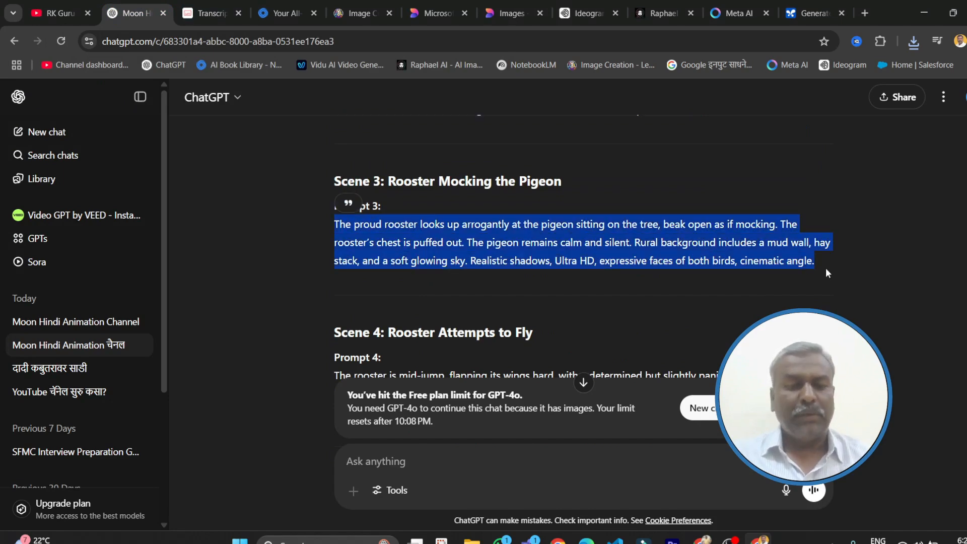
left_click(812, 12)
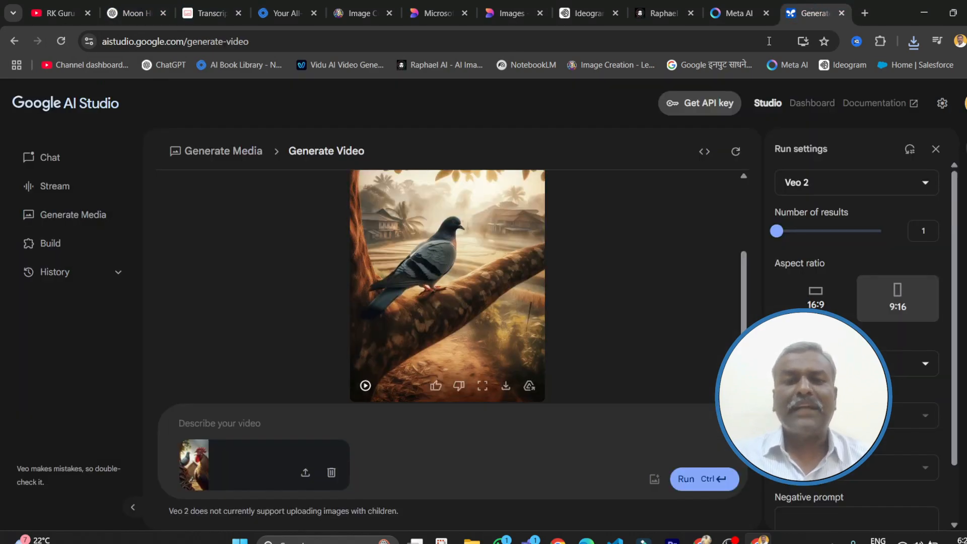
key("ctrl+v")
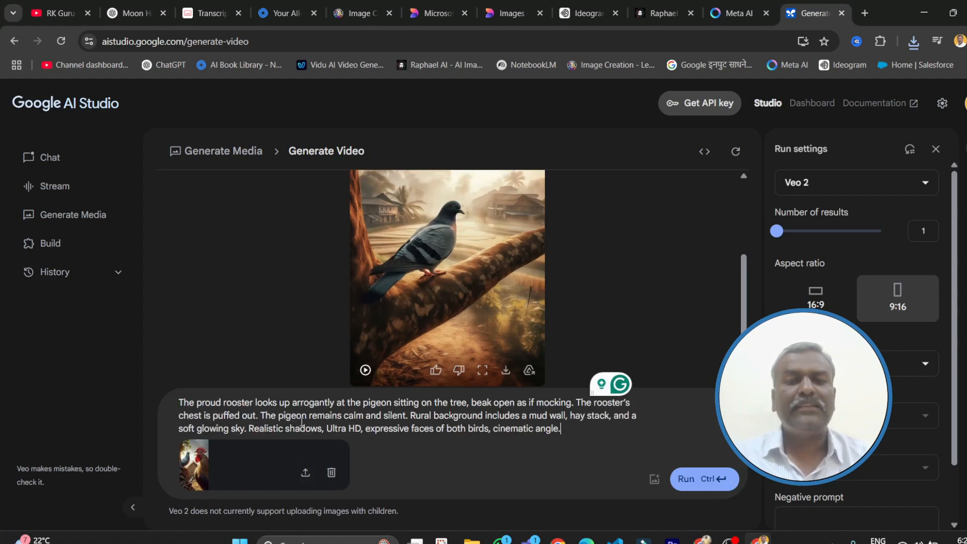
- Try to generate the Scene 3 video with Veo 2 and dismiss the resulting notice
left_click(697, 481)
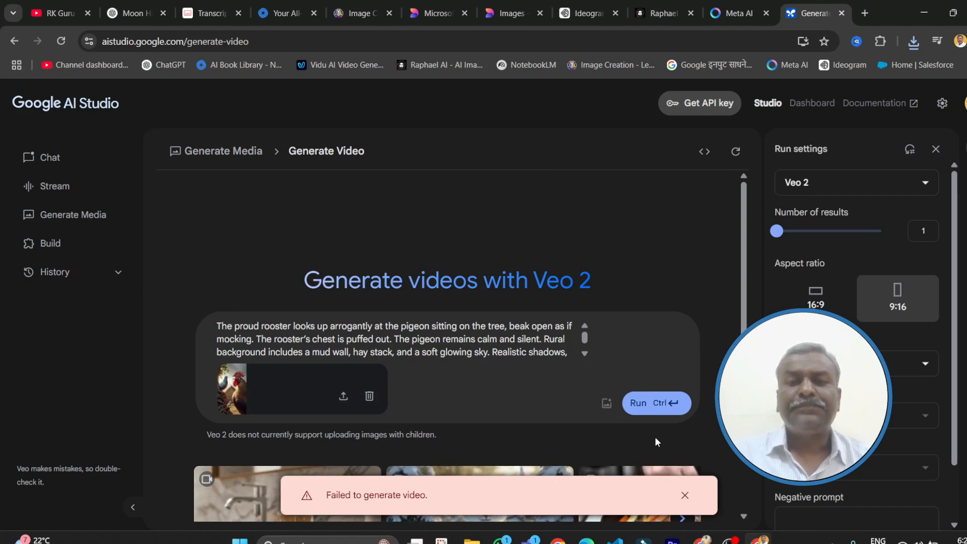
scroll(650, 316, "down", 2)
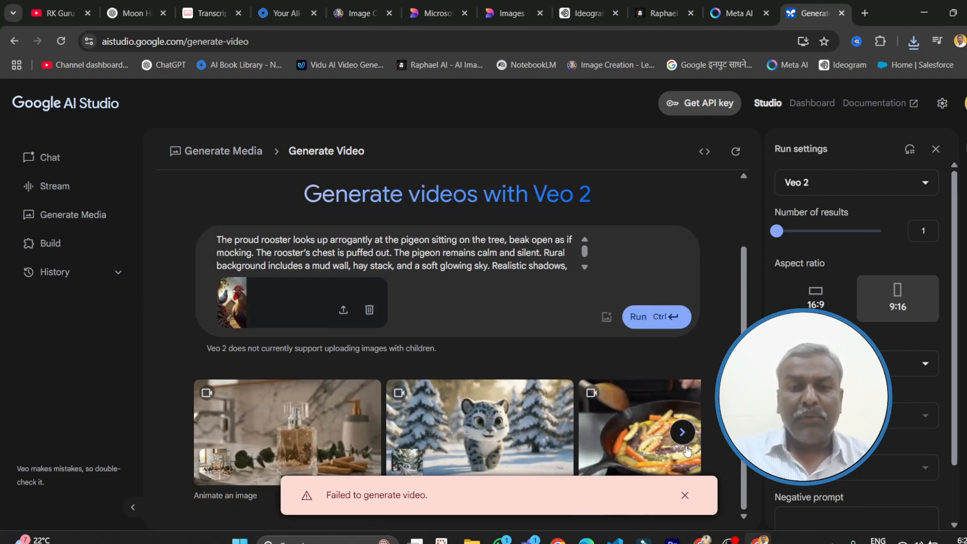
left_click(685, 495)
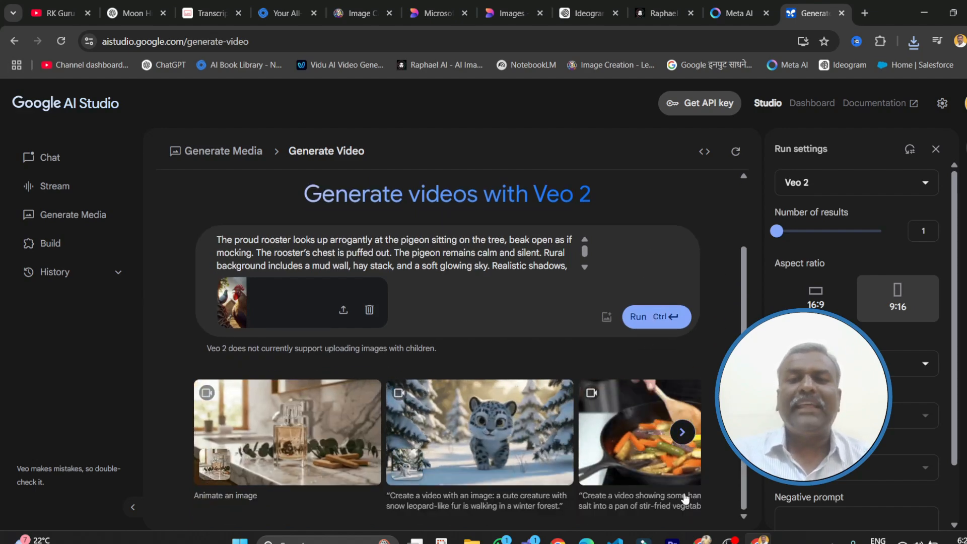
scroll(643, 280, "up", 2)
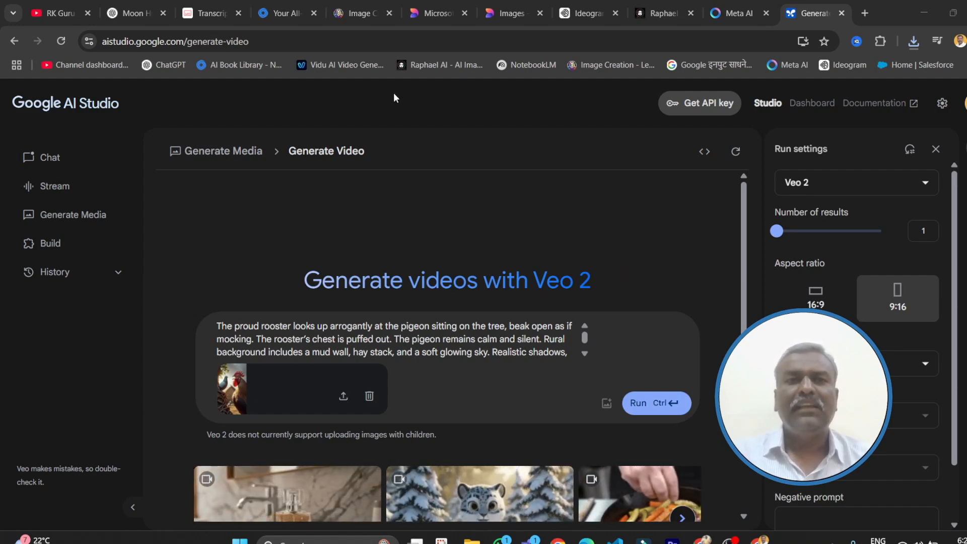
- Close the ChatGPT, transcript, Microsoft Designer and Ideogram browser tabs along with the other tool tabs between them
left_click(162, 14)
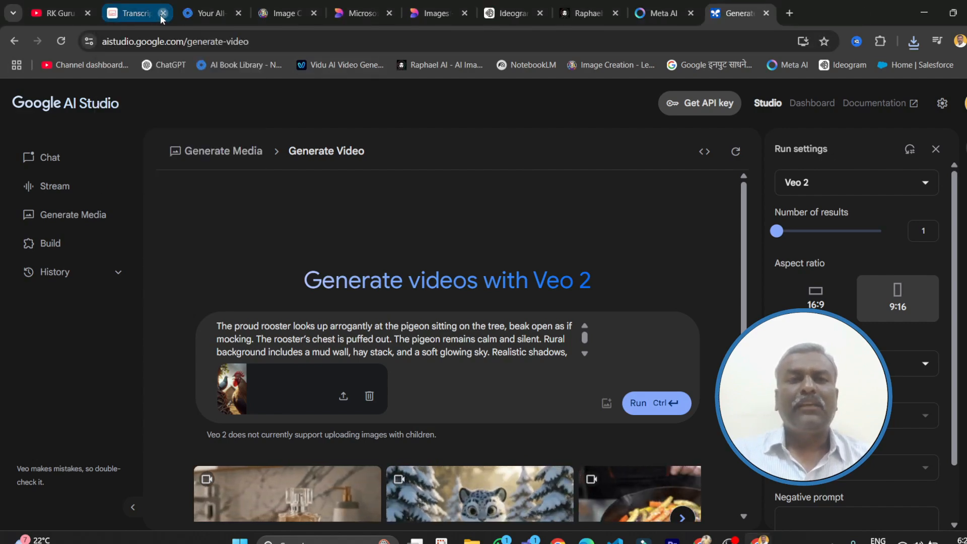
left_click(163, 13)
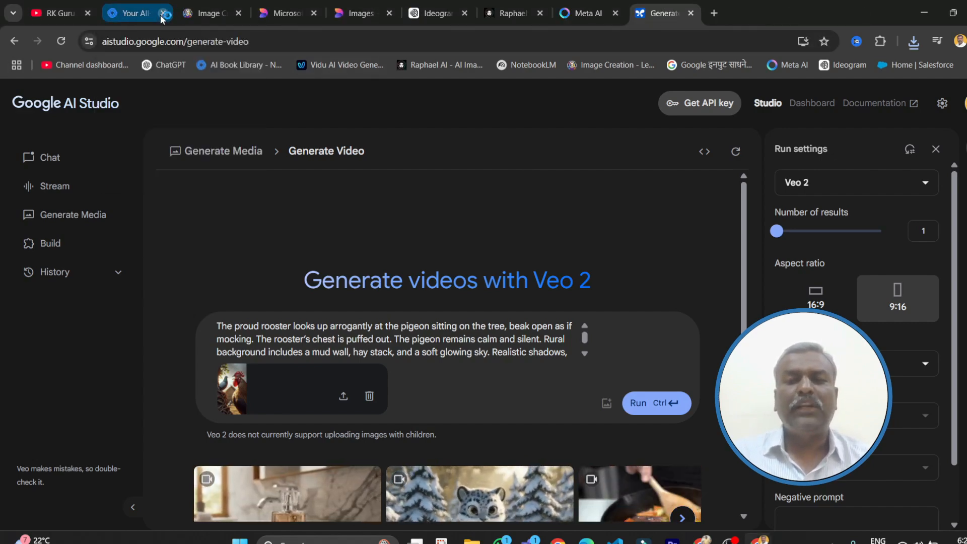
left_click(163, 14)
left_click(163, 14)
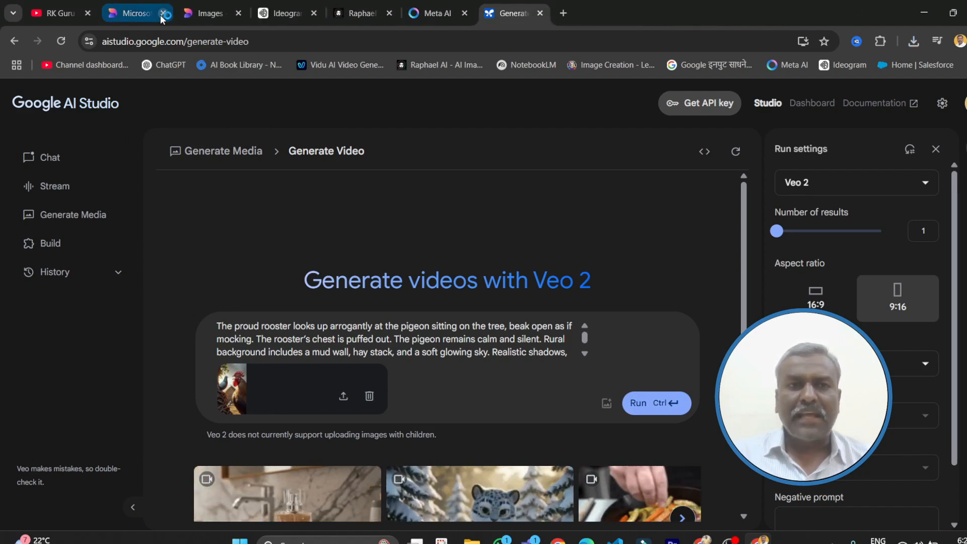
left_click(163, 14)
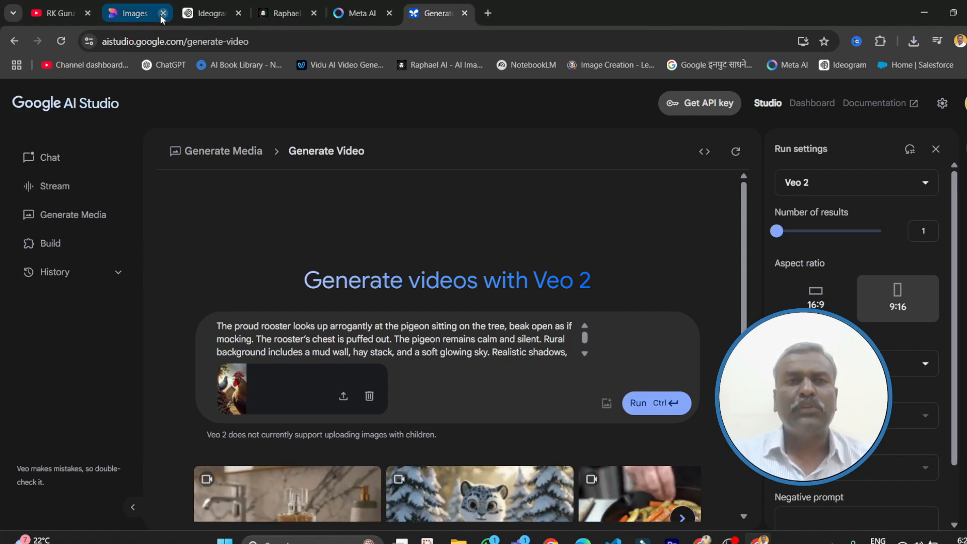
left_click(163, 13)
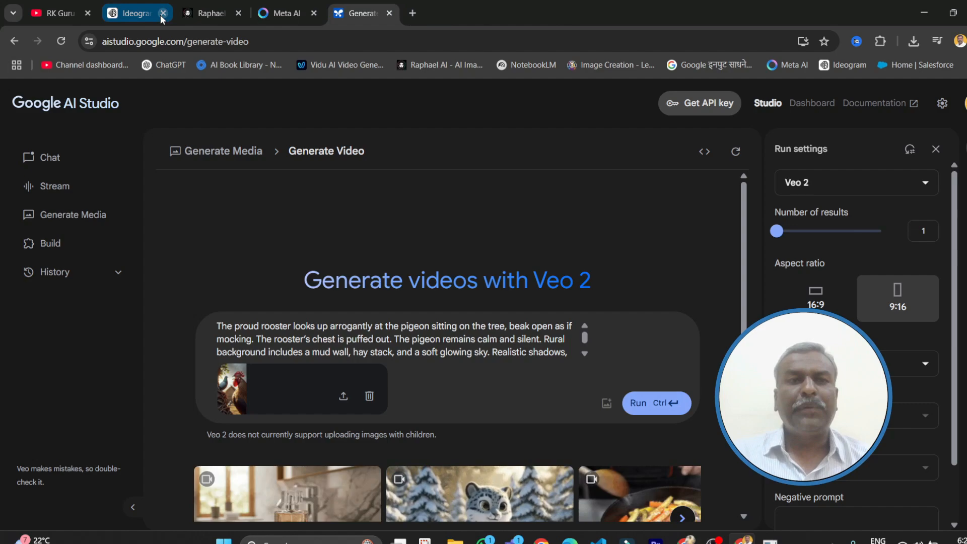
left_click(163, 13)
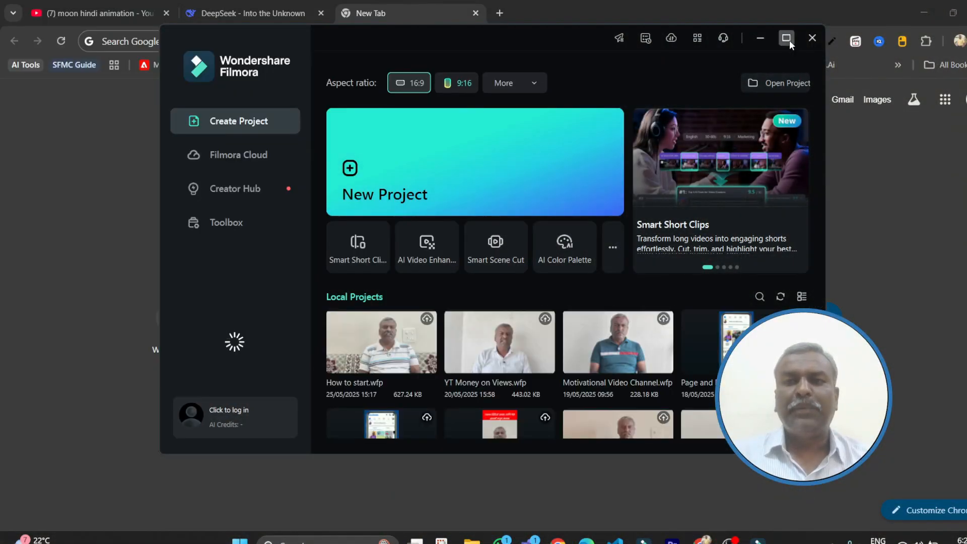
- Switch to Wondershare Filmora and maximize its start window
left_click(790, 40)
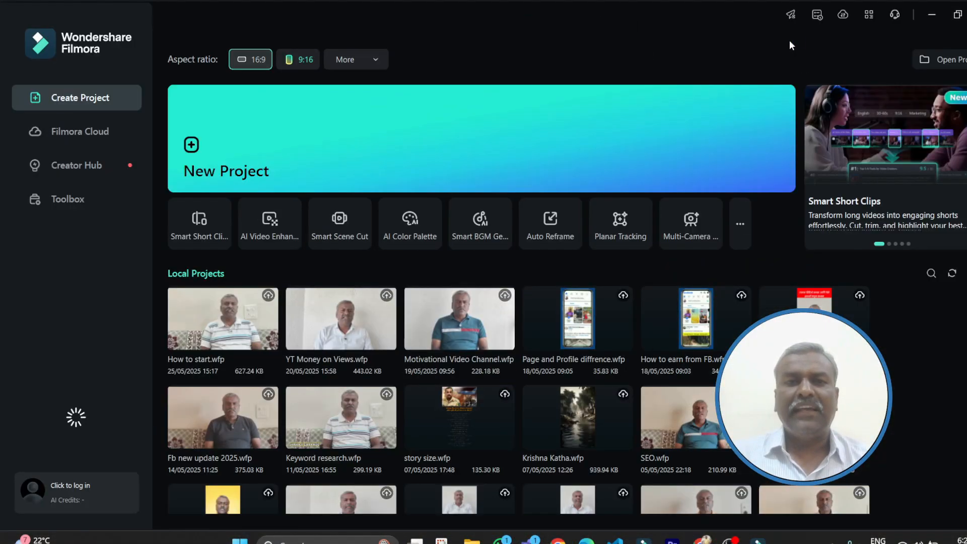
- Create a 9:16 project and import the two generated scene videos and the download WAV voice-over from the Downloads folder
left_click(306, 62)
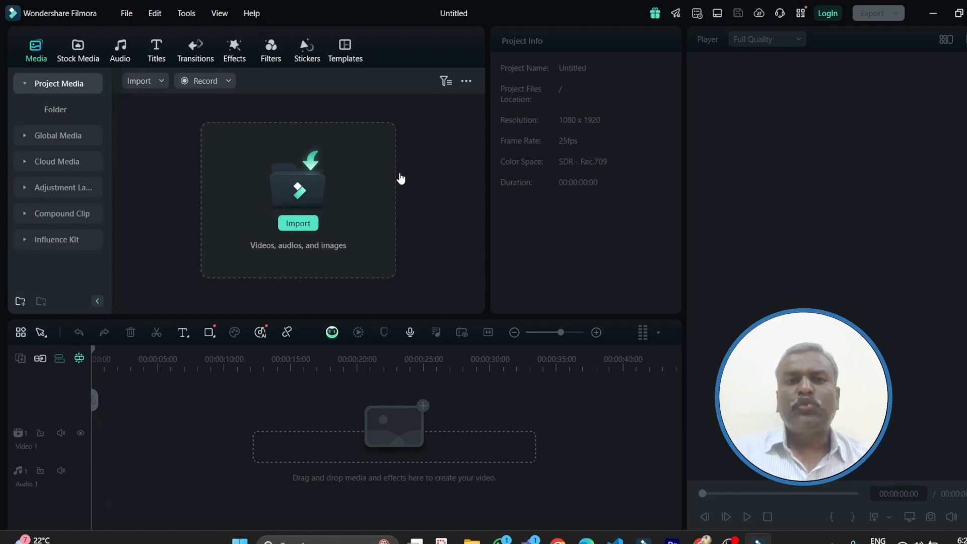
left_click(353, 195)
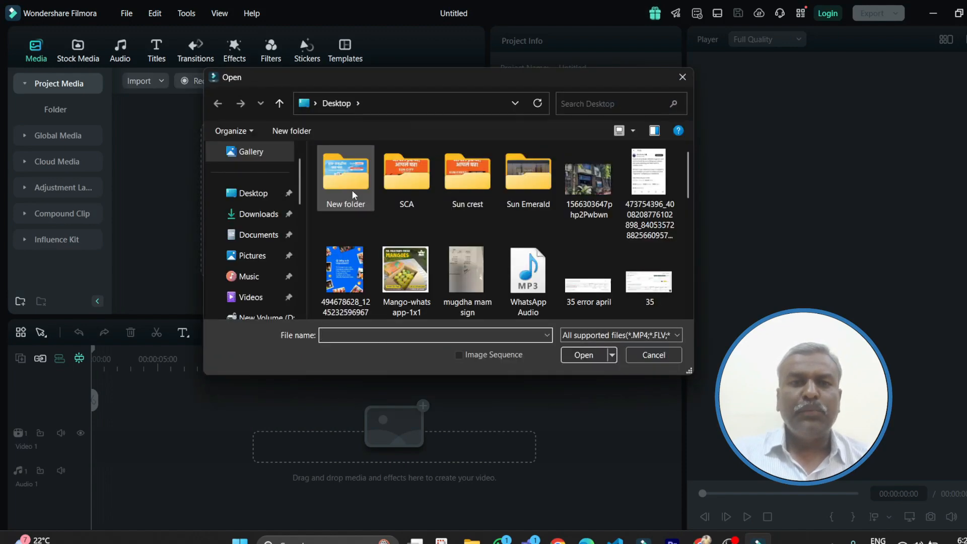
left_click(277, 215)
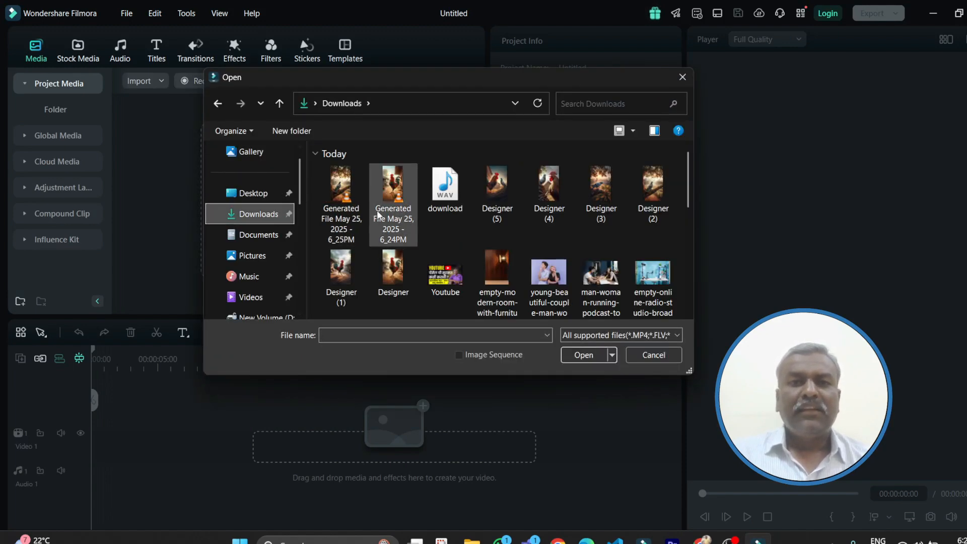
left_click(396, 211)
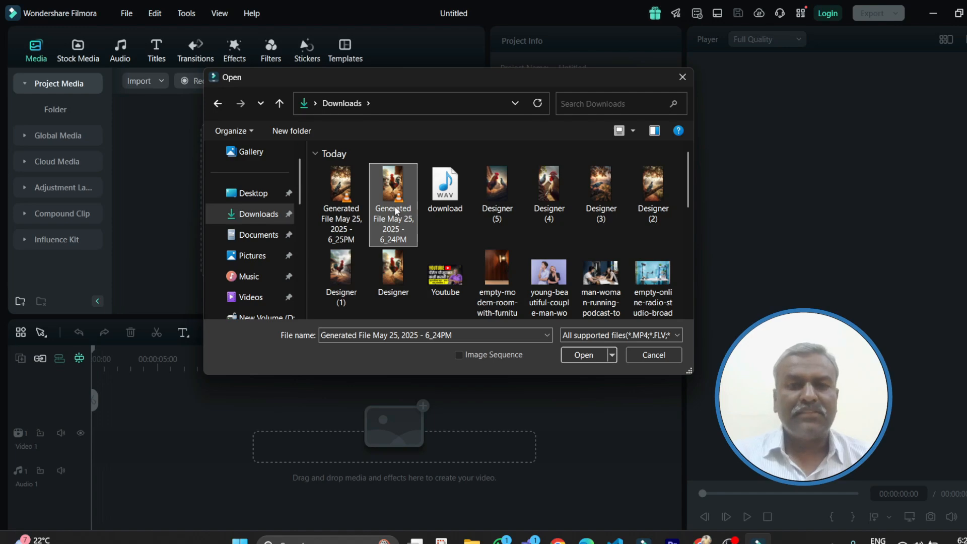
key("shift+Left")
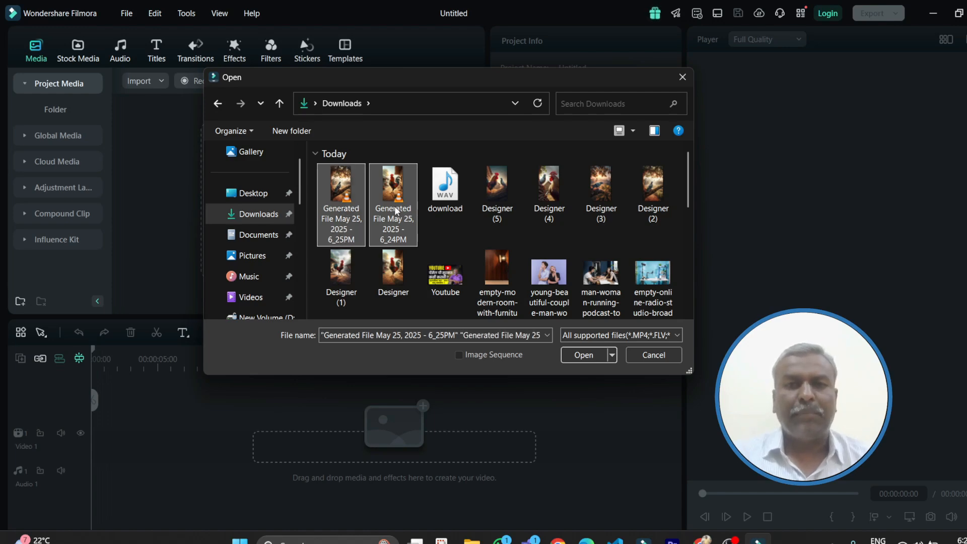
left_click(456, 204)
key("Left")
key("shift+Left")
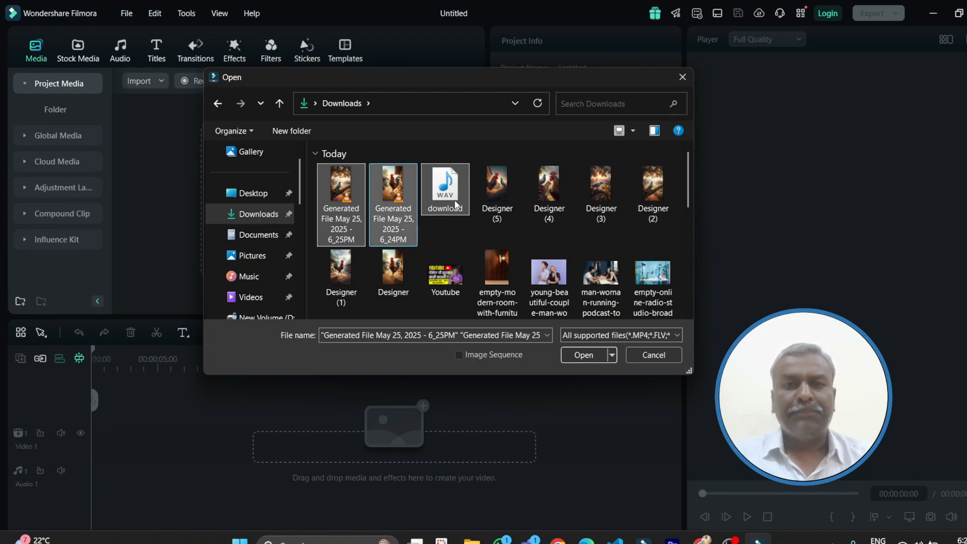
left_click(456, 205, "ctrl")
left_click(574, 355)
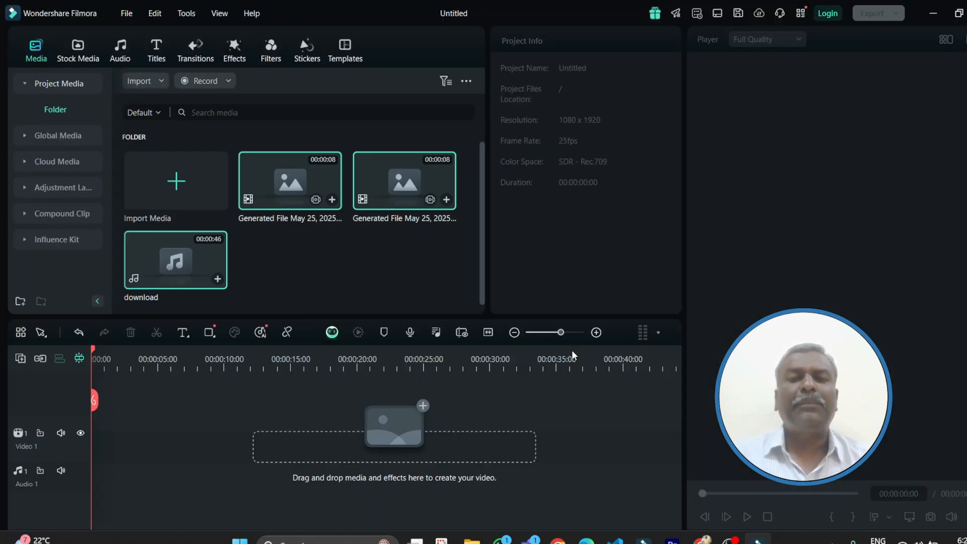
- Place both videos and the voice-over on the timeline, keeping the 1080 x 1920 25fps project settings, and preview the pigeon clip
left_click_drag(397, 203, 92, 440)
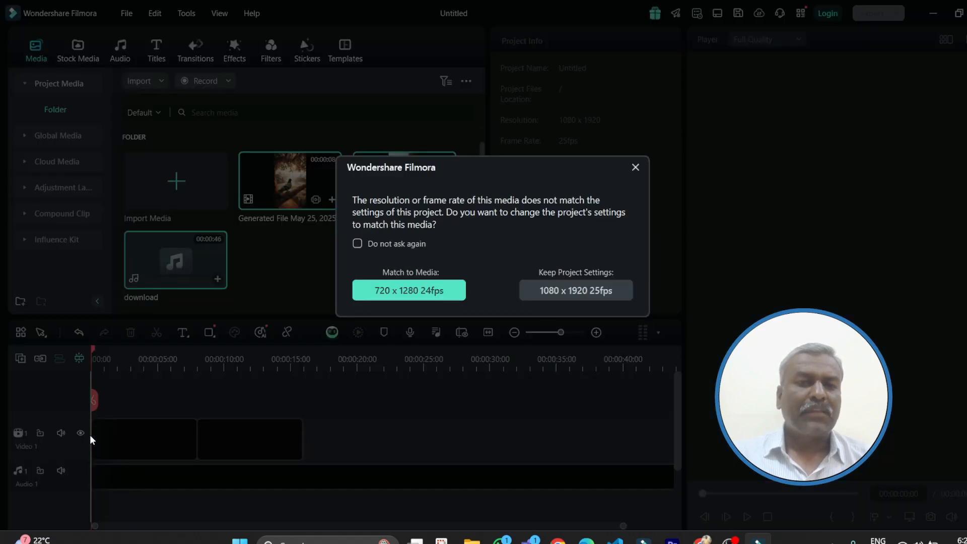
left_click(561, 293)
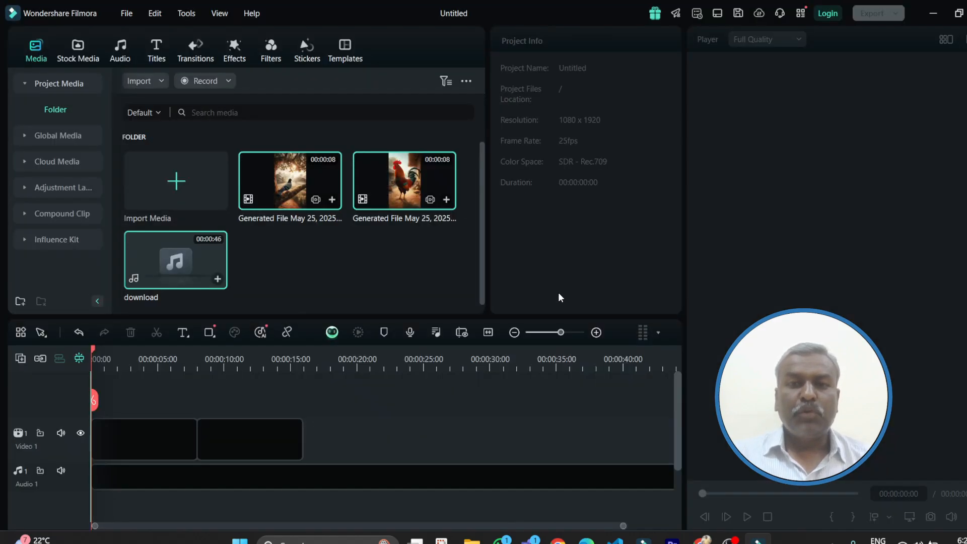
left_click(309, 198)
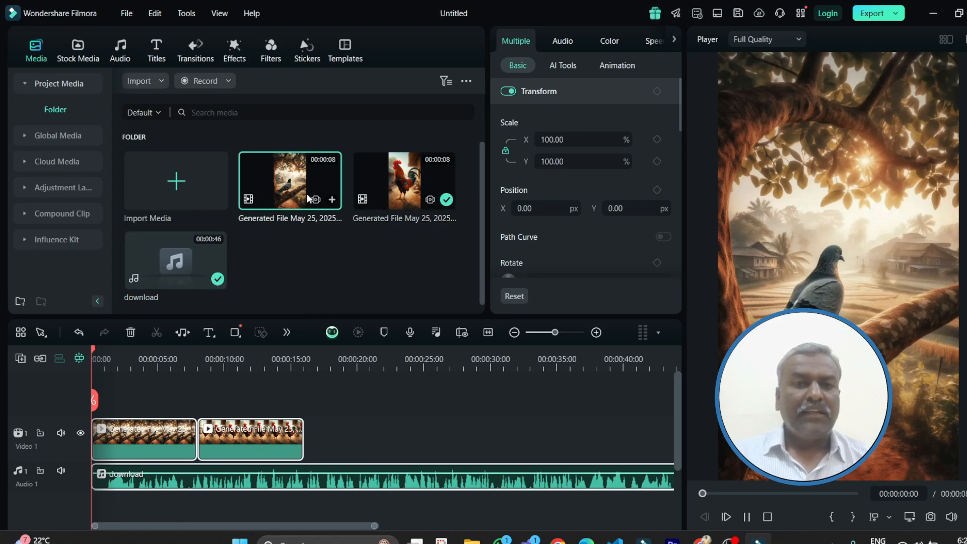
key("space")
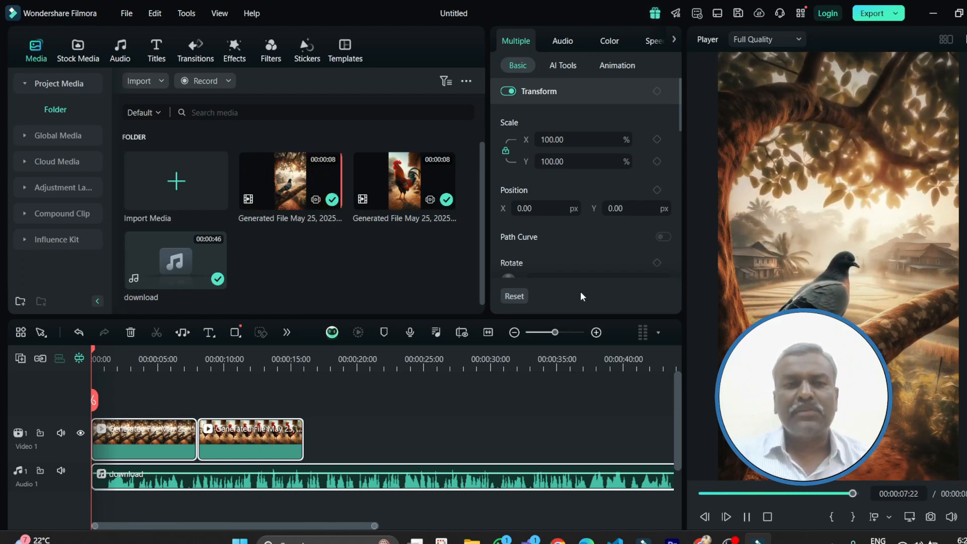
- Reorder the video clips so the rooster clip starts the timeline and the pigeon clip follows directly after it
left_click(275, 446)
left_click(178, 439)
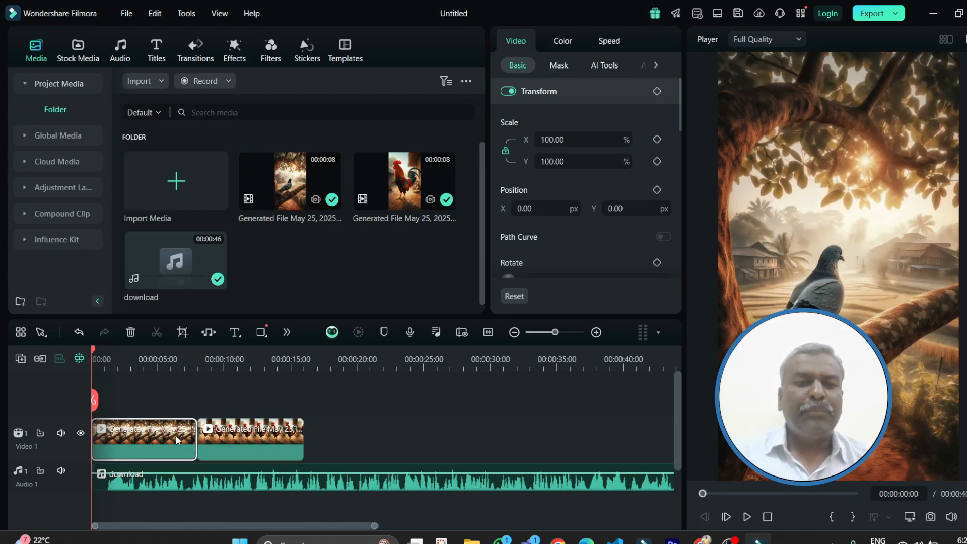
left_click_drag(177, 440, 391, 443)
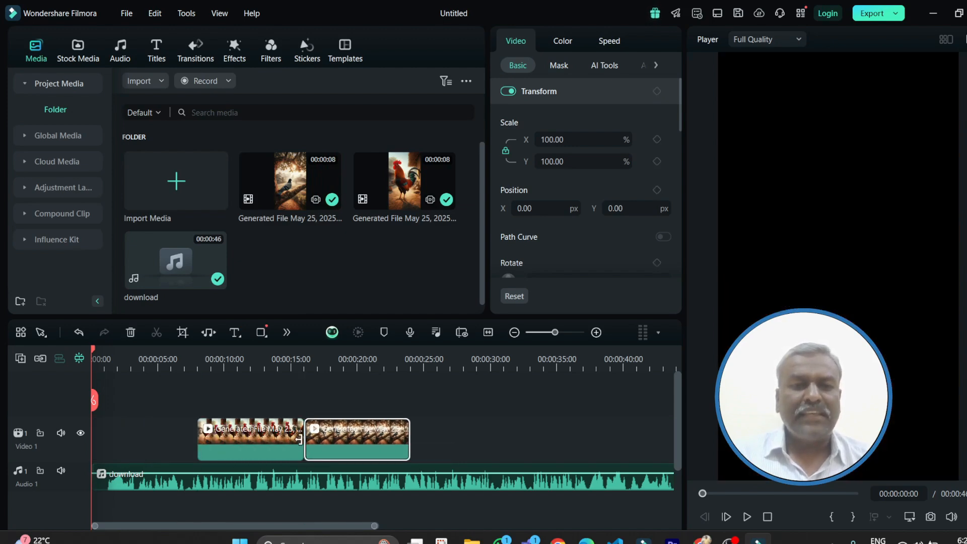
left_click_drag(295, 444, 188, 444)
left_click(349, 429)
left_click_drag(349, 429, 241, 430)
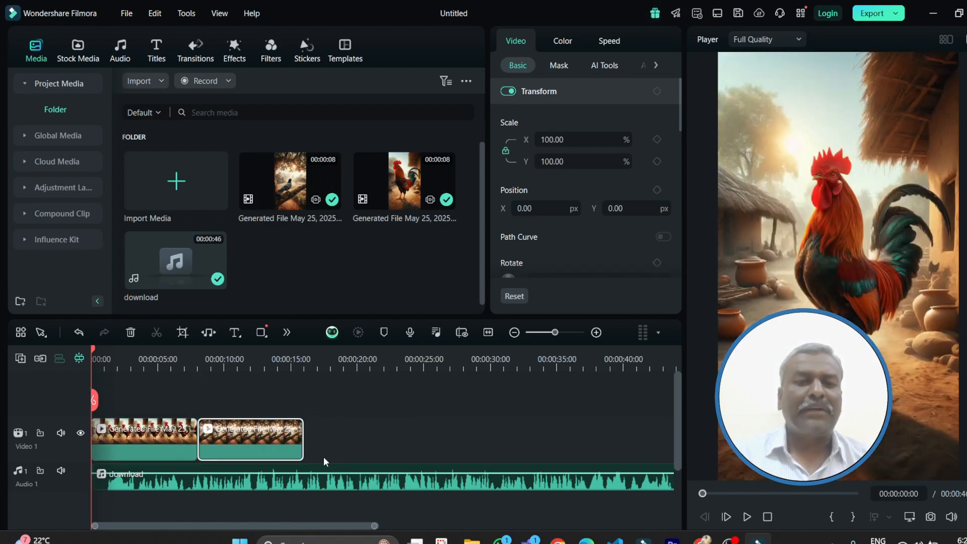
- Split the voice-over at 00:00:01:05 and delete its opening section, closing the gap
left_click(353, 488)
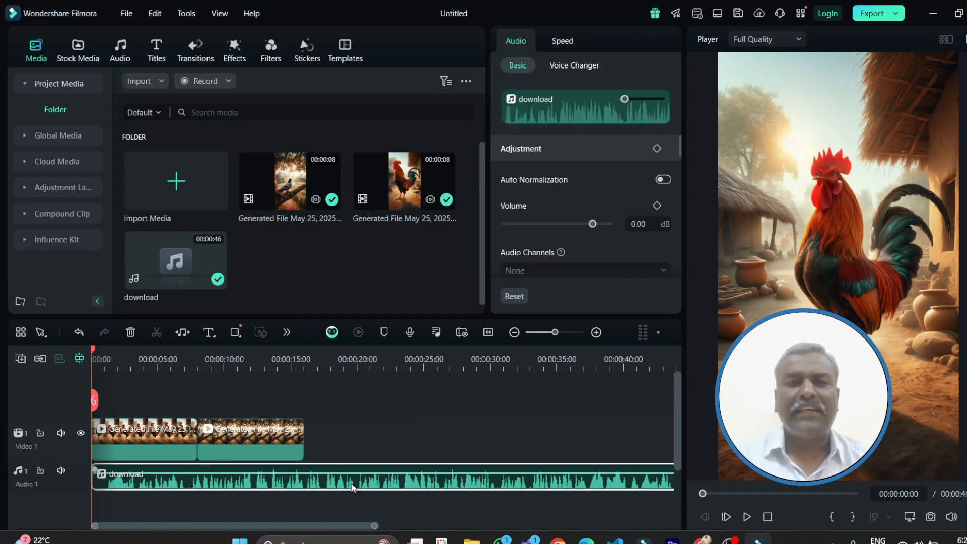
key("space")
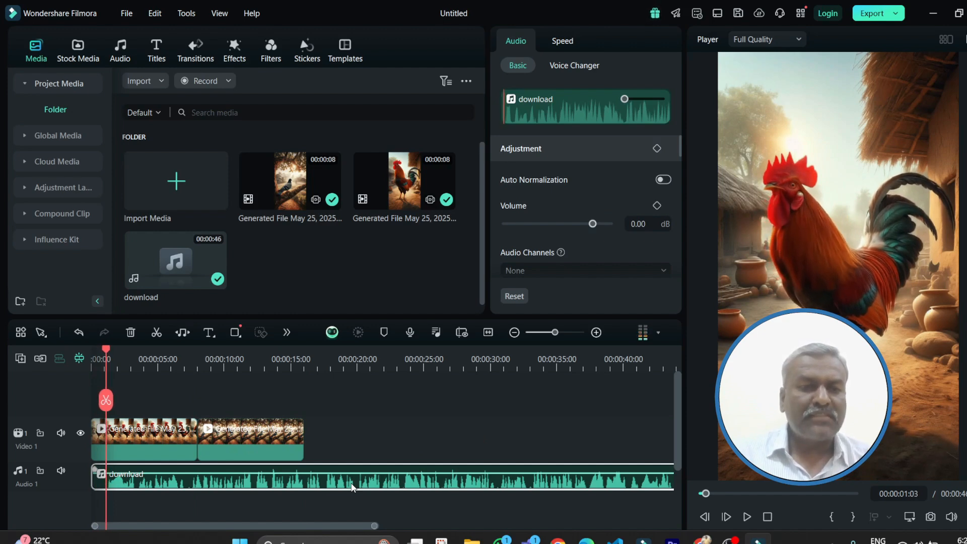
key("alt+bracketleft")
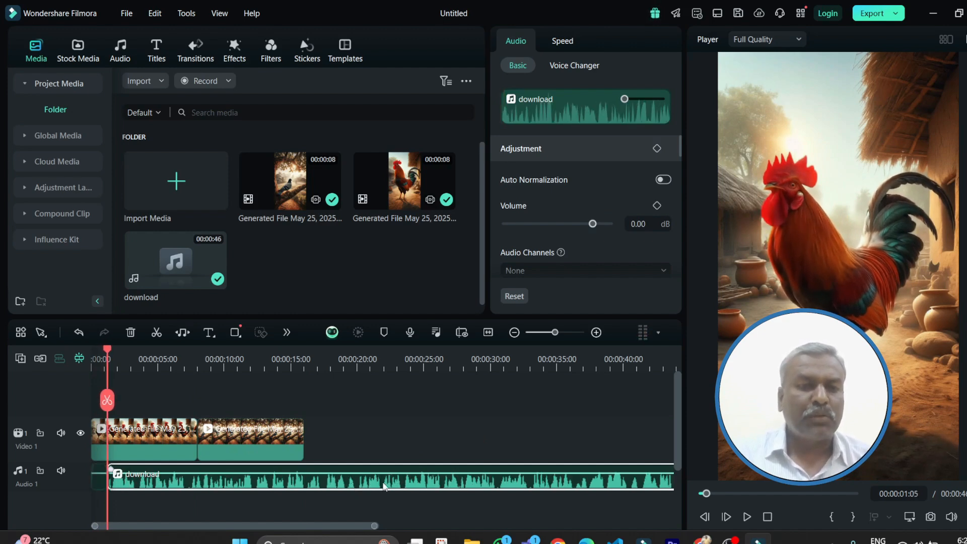
left_click(99, 488)
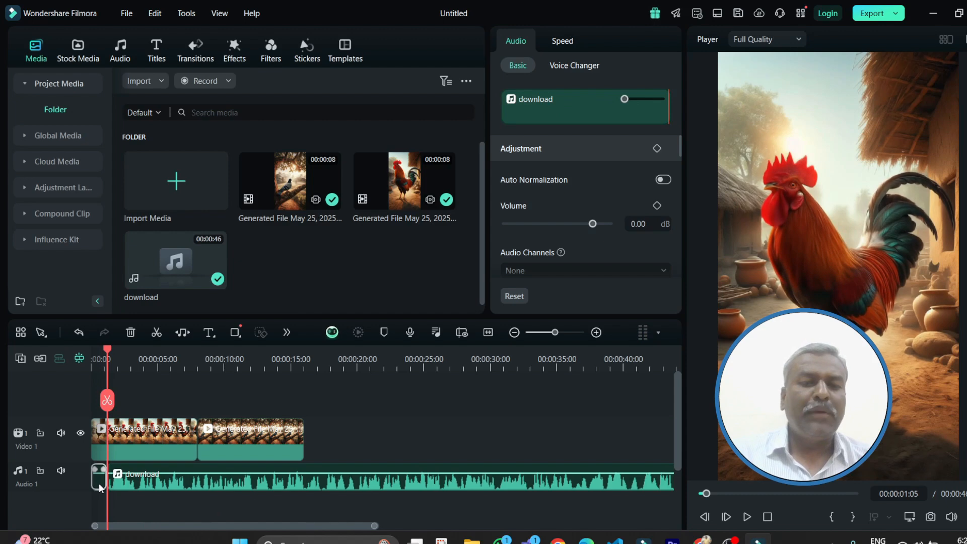
key("Delete")
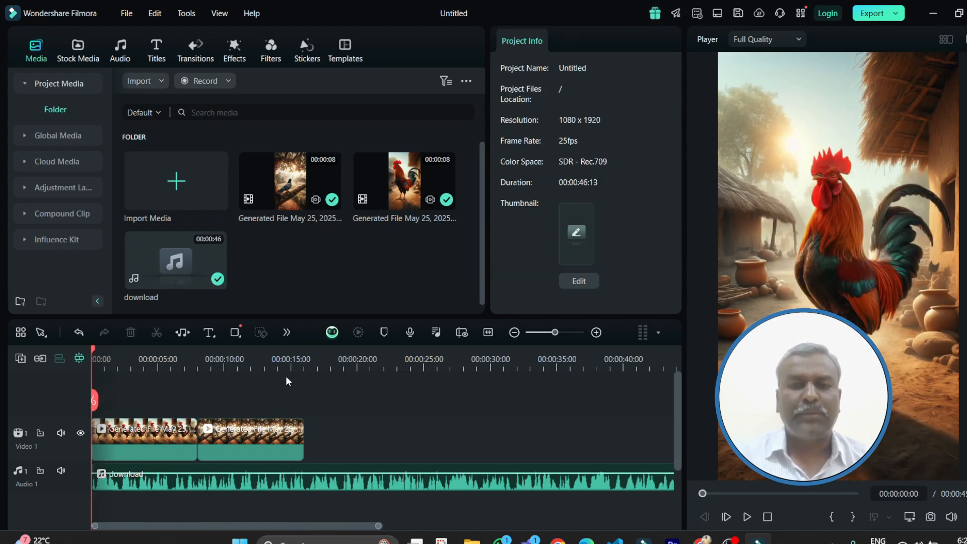
- Play the assembled sequence from the start past the cut between the rooster and pigeon clips, leaving the project unsaved
key("space")
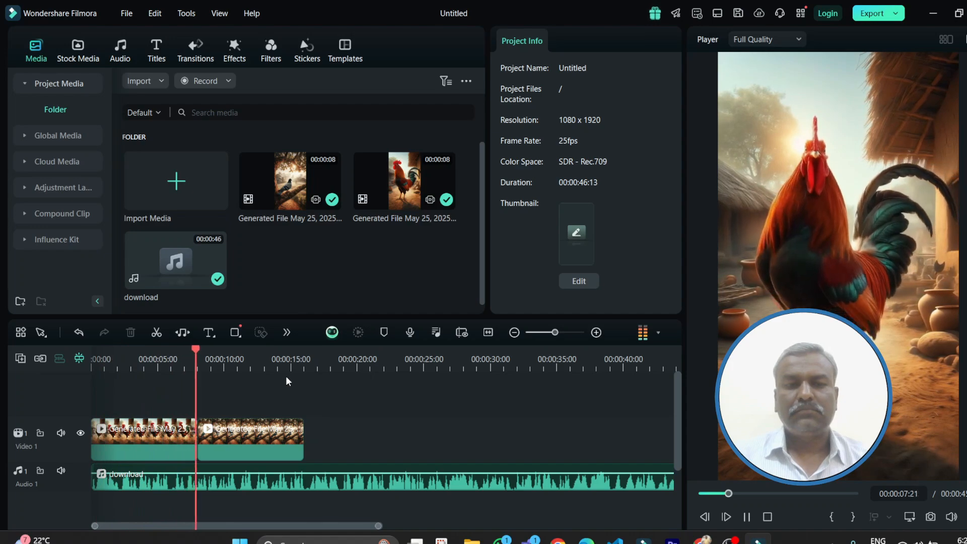
key("space")
key("ctrl+s")
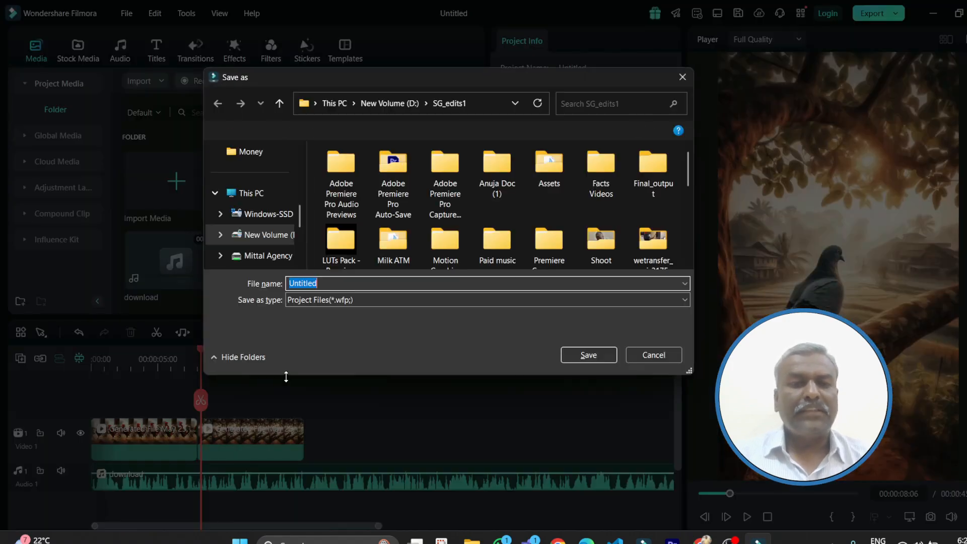
left_click(650, 355)
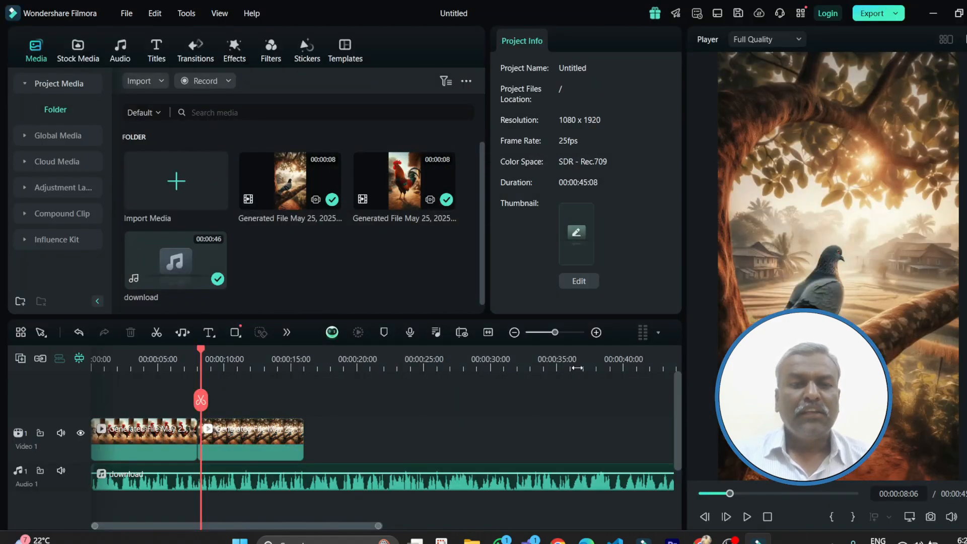
- Add the Cinematic Digital Slideshow transition between the rooster and pigeon clips and shorten it to 00:00:01:01
left_click_drag(202, 352, 183, 355)
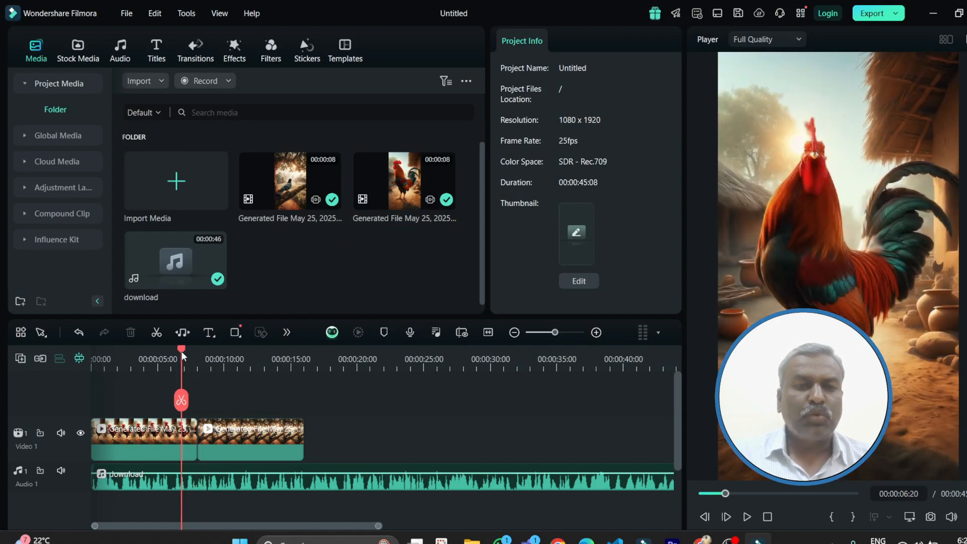
left_click(197, 57)
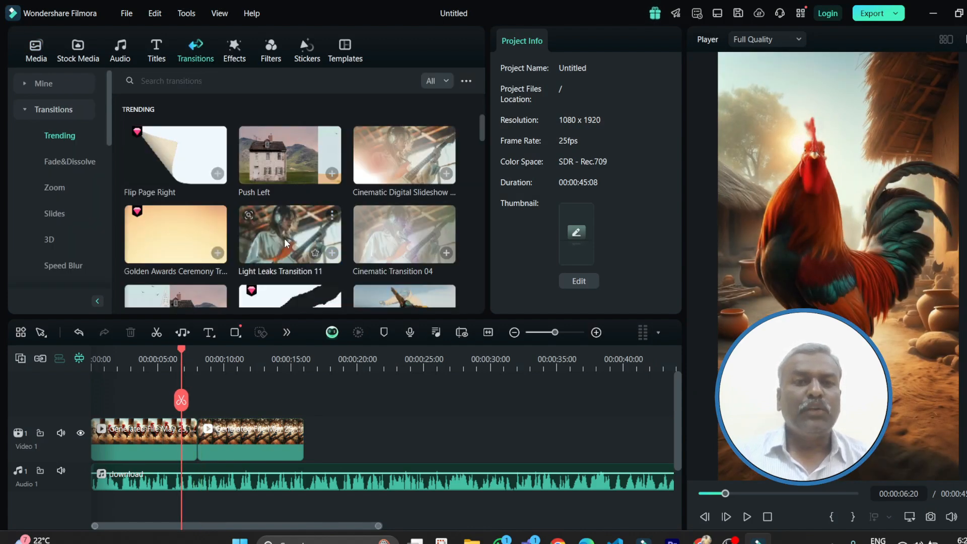
left_click_drag(403, 161, 198, 443)
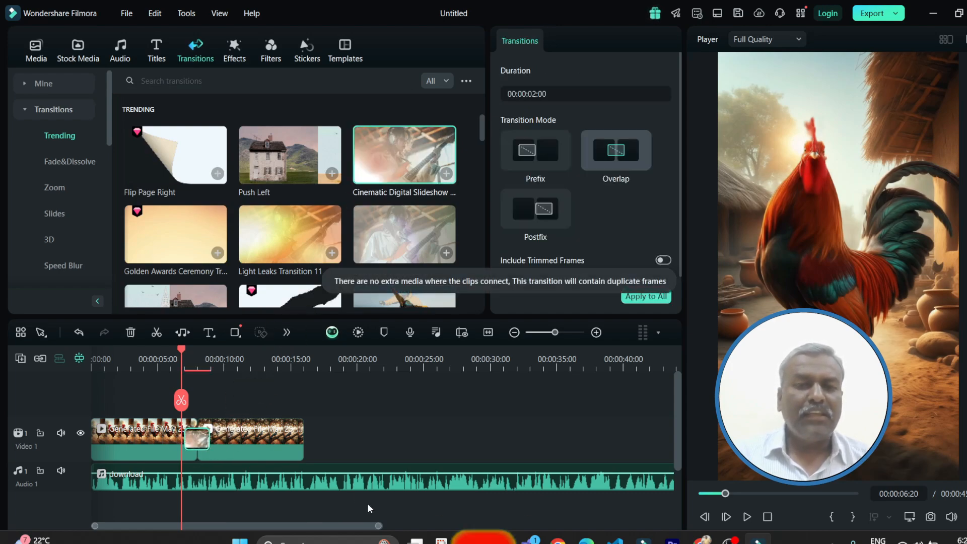
left_click_drag(382, 530, 233, 526)
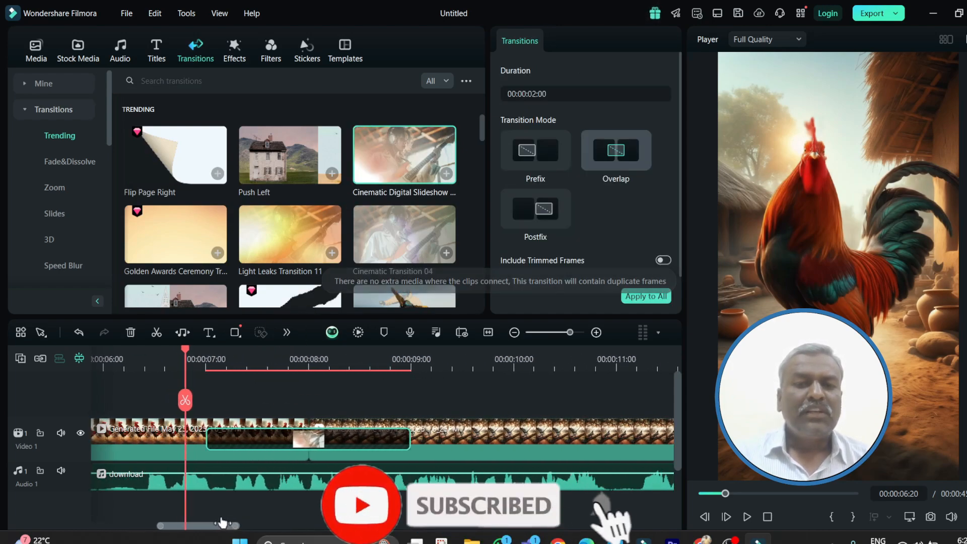
left_click_drag(410, 440, 364, 447)
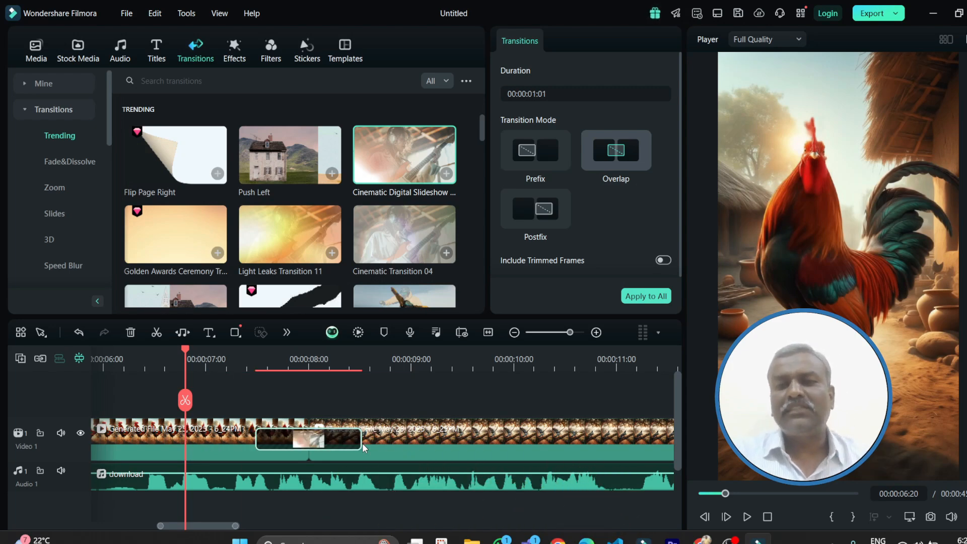
- Play back the transition and the pigeon clip through to its end
key("space")
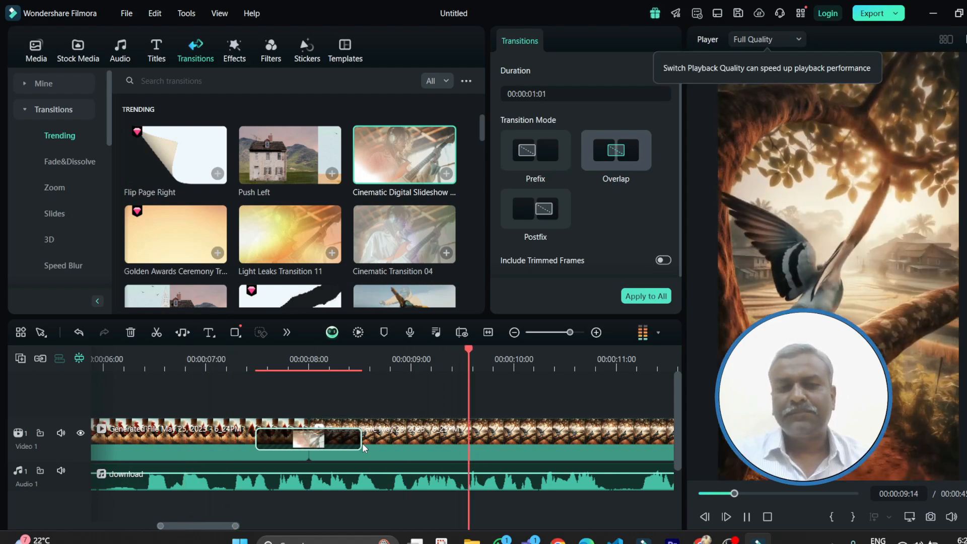
left_click_drag(237, 526, 351, 518)
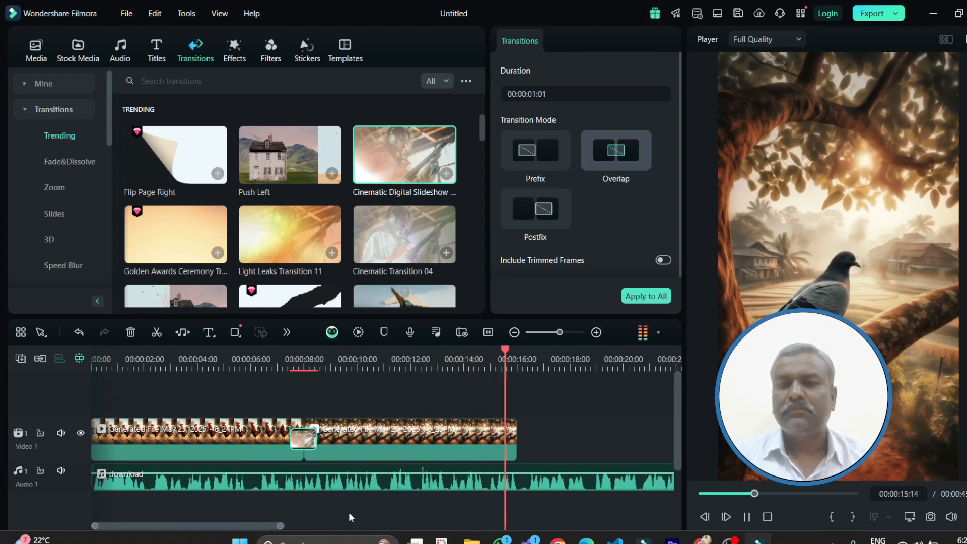
key("space")
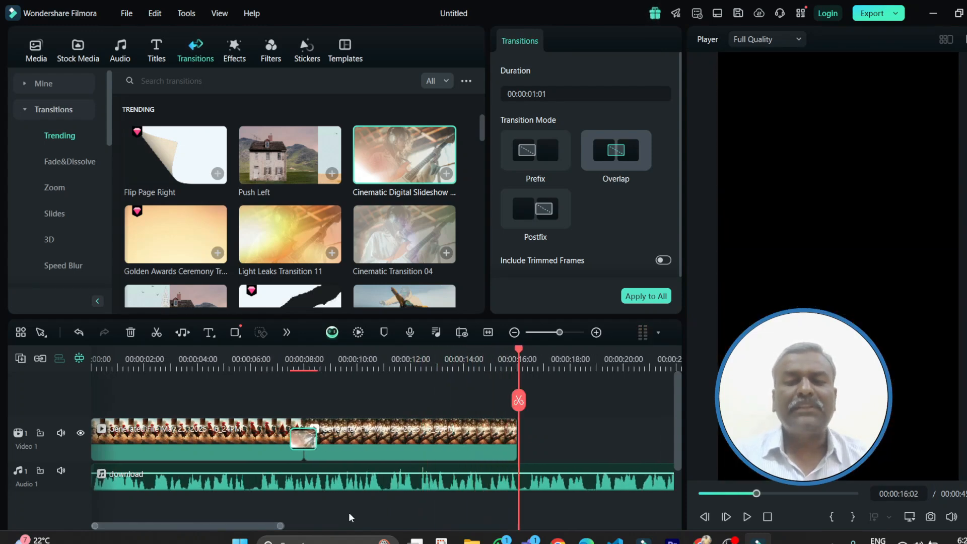
- Trim the pigeon clip to end at about 13 seconds and place the imported Designer (4) image directly after it
left_click_drag(514, 441, 433, 446)
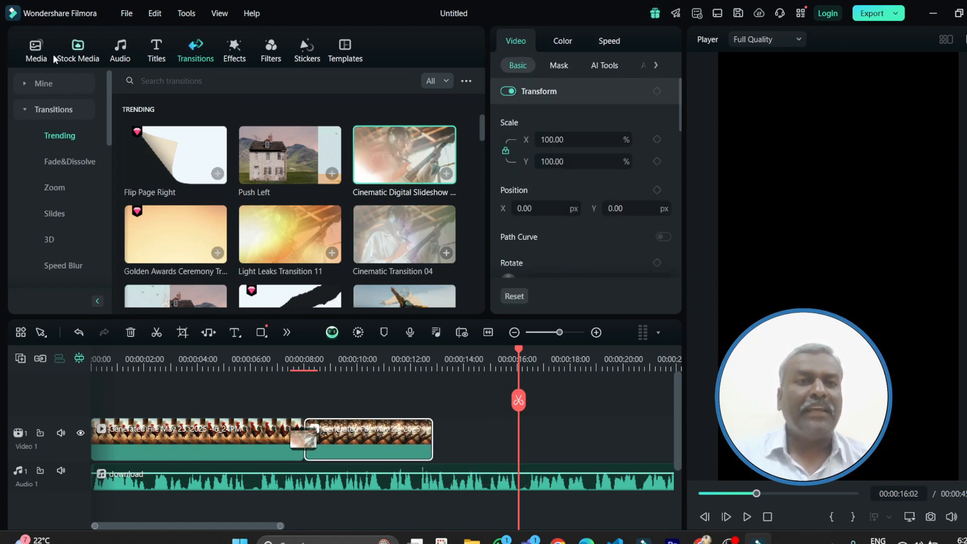
left_click(36, 51)
left_click(174, 192)
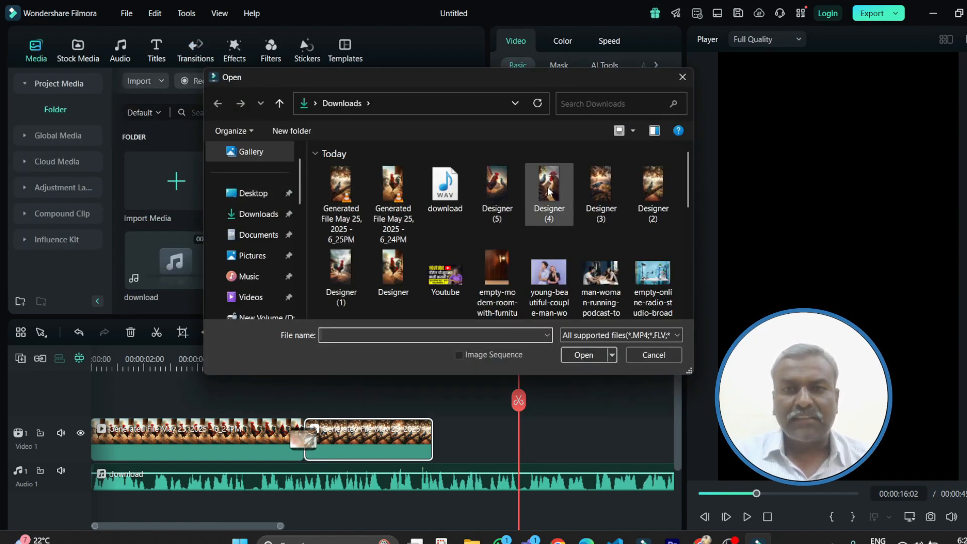
left_click(584, 354)
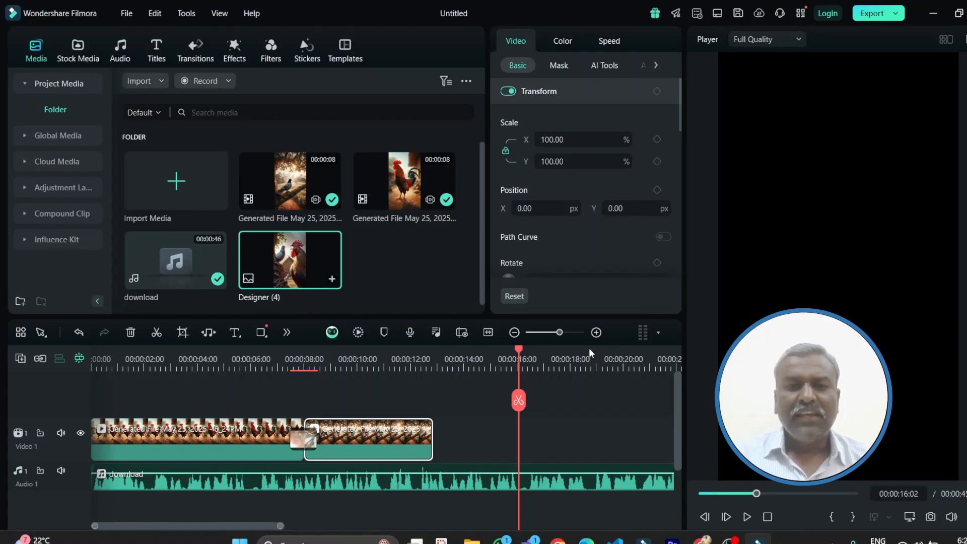
left_click_drag(338, 291, 447, 440)
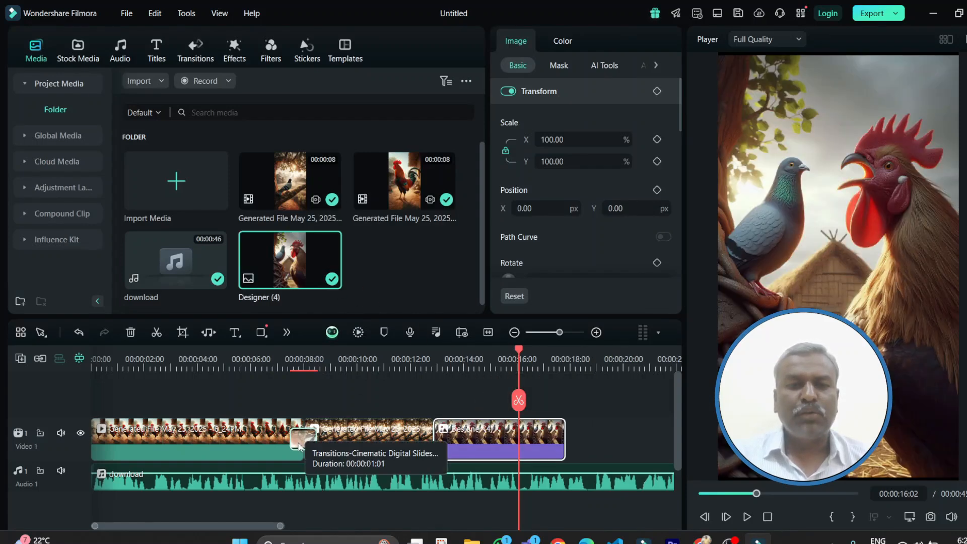
- Reuse the 00:00:01:01 Cinematic Digital Slideshow transition at the cut between the pigeon clip and the Designer (4) image
left_click(301, 444)
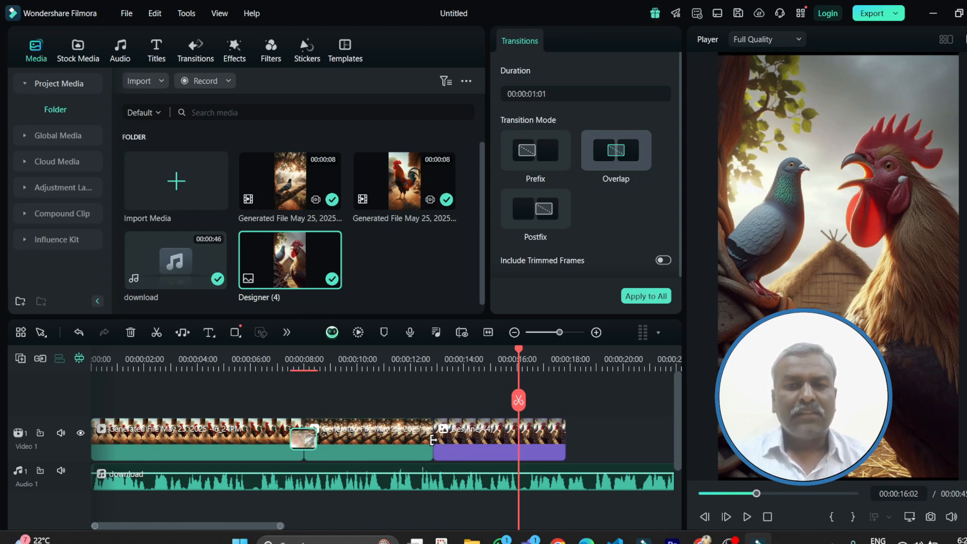
left_click_drag(519, 353, 439, 378)
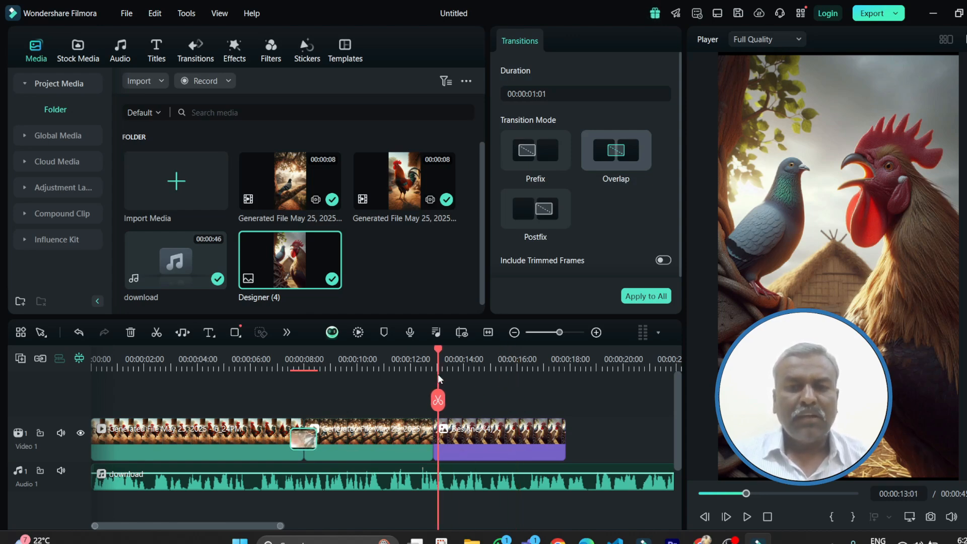
left_click(471, 446)
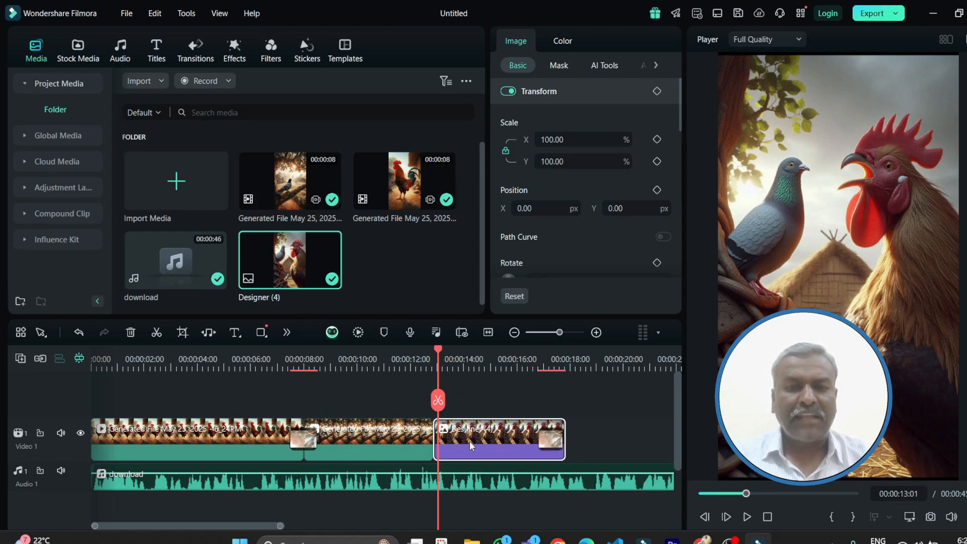
left_click(551, 439)
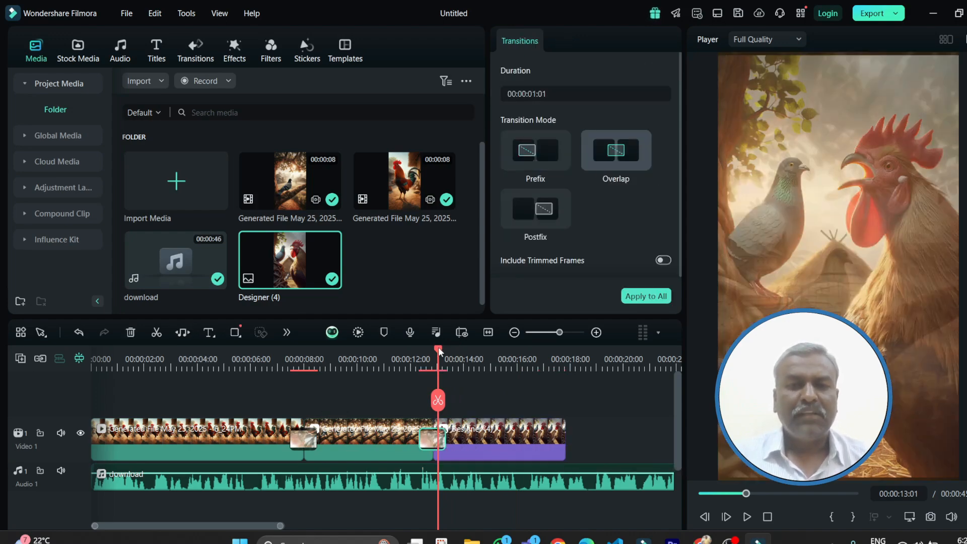
- Play back the sequence from about 9 seconds through the second transition into the Designer (4) image
left_click(329, 368)
key("space")
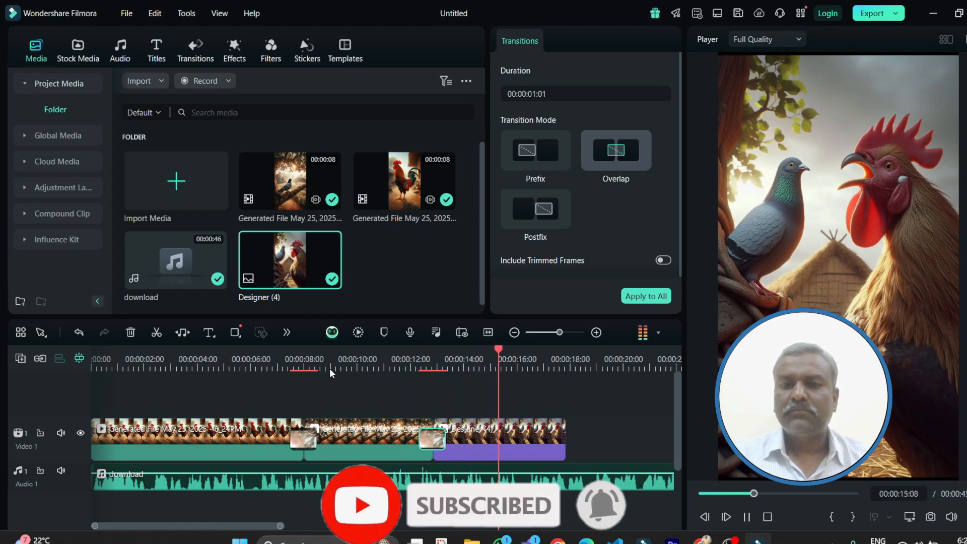
key("space")
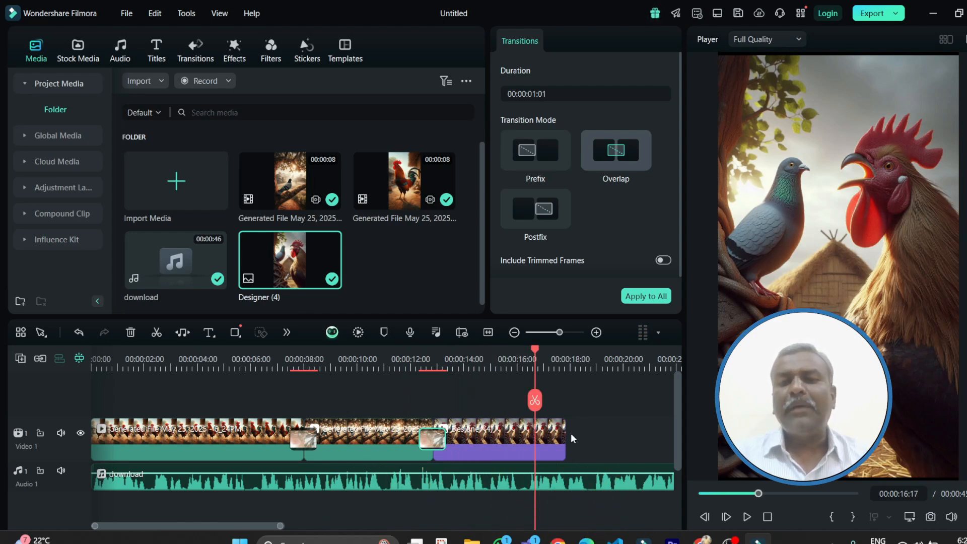
- Export the assembled video as My Video-1 to the Final_output folder
left_click(608, 426)
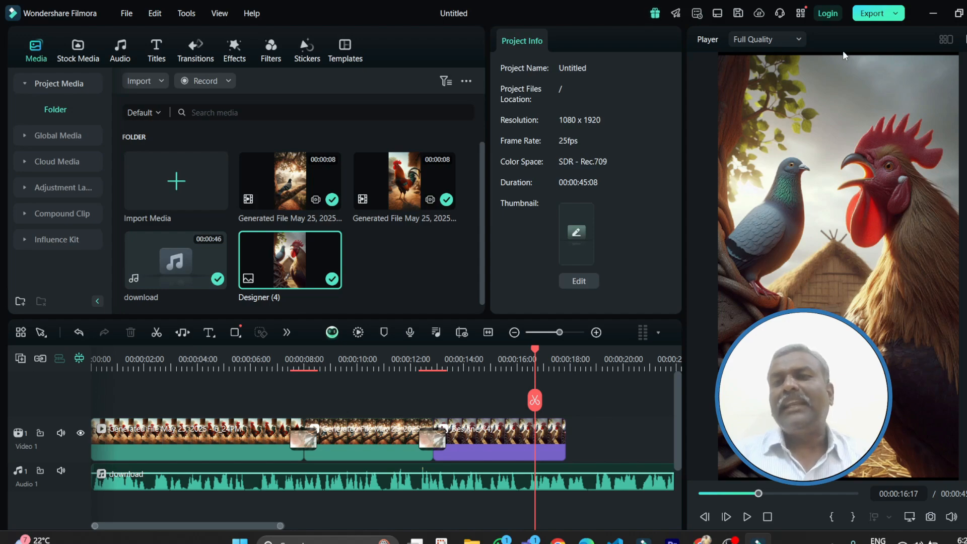
left_click(872, 16)
left_click(715, 430)
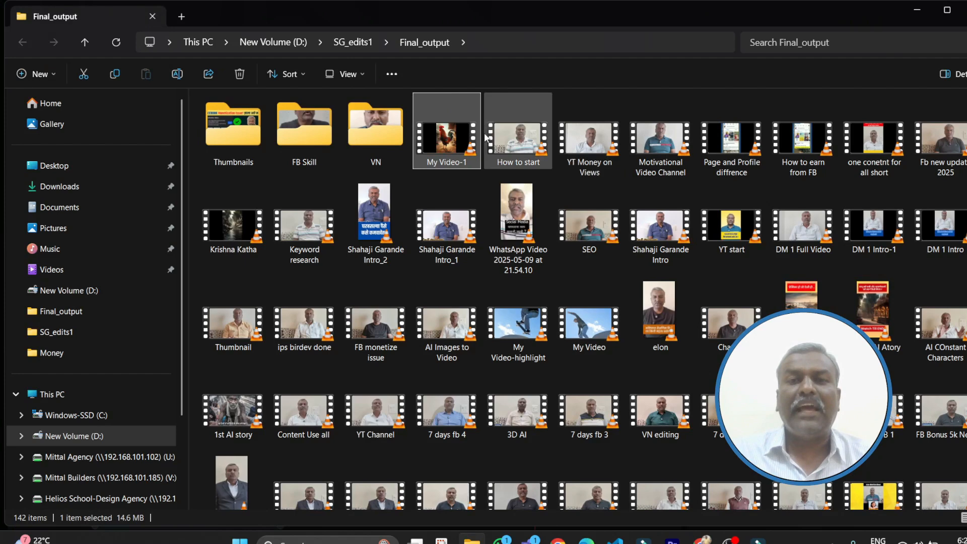
- Open the exported My Video-1 in VLC media player, maximize it, and play it until the rooster-and-pigeon image, pausing at about 17 seconds
double_click(450, 144)
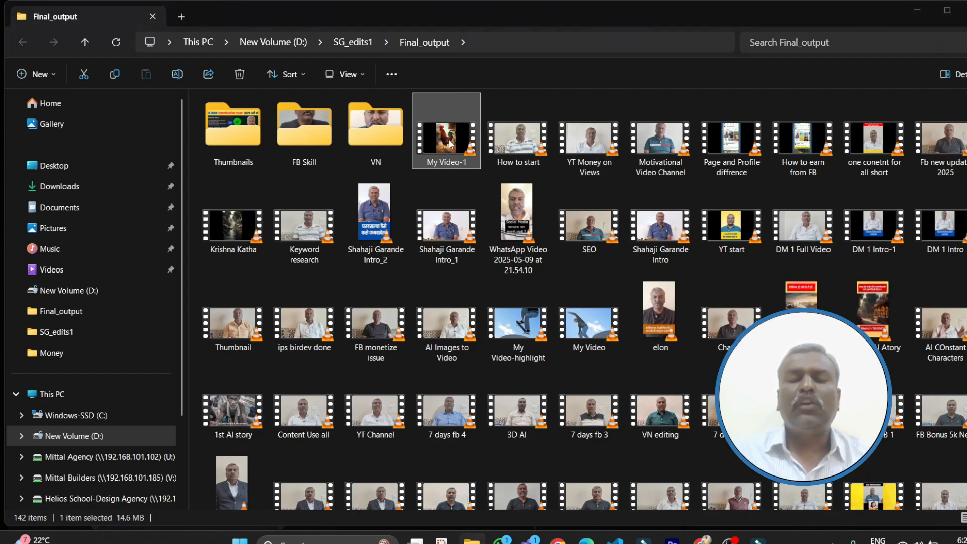
left_click_drag(899, 226, 326, 44)
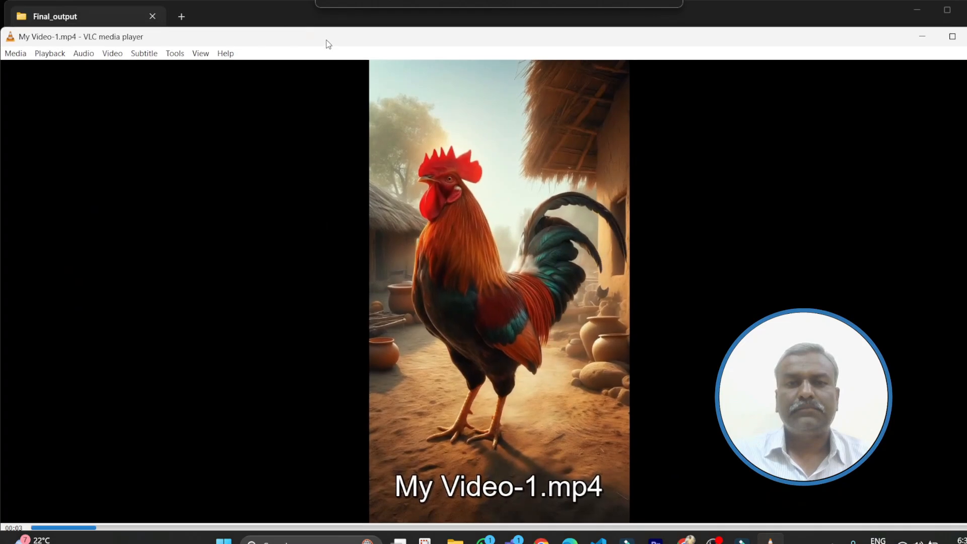
left_click(952, 36)
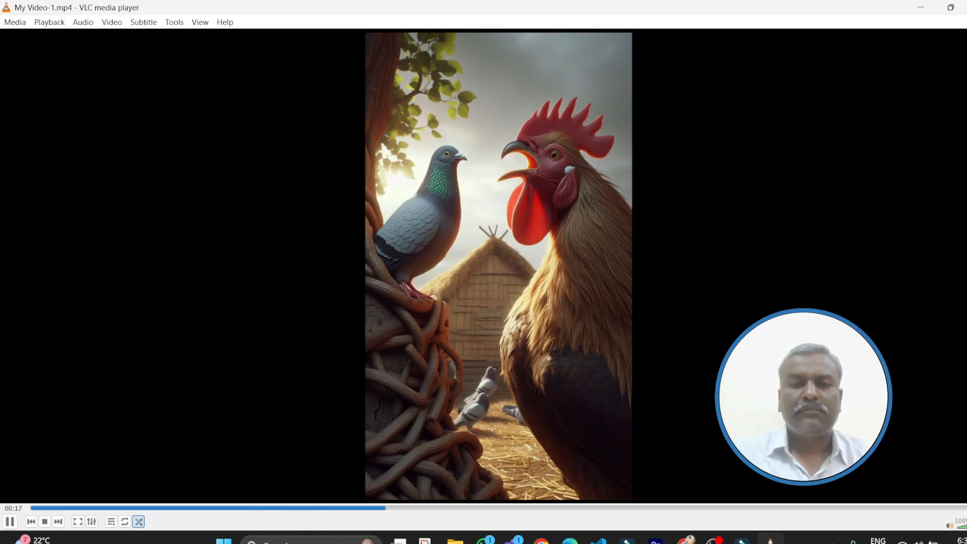
key("space")
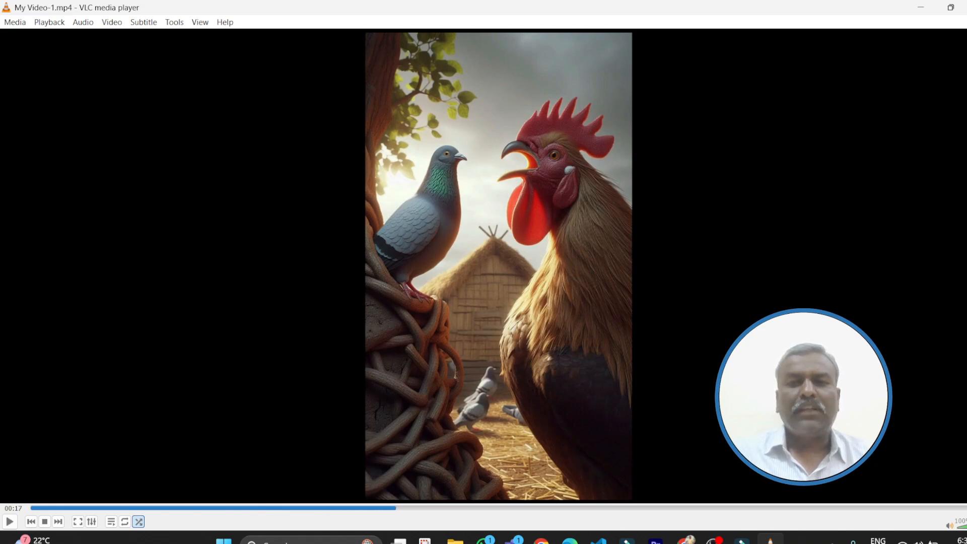